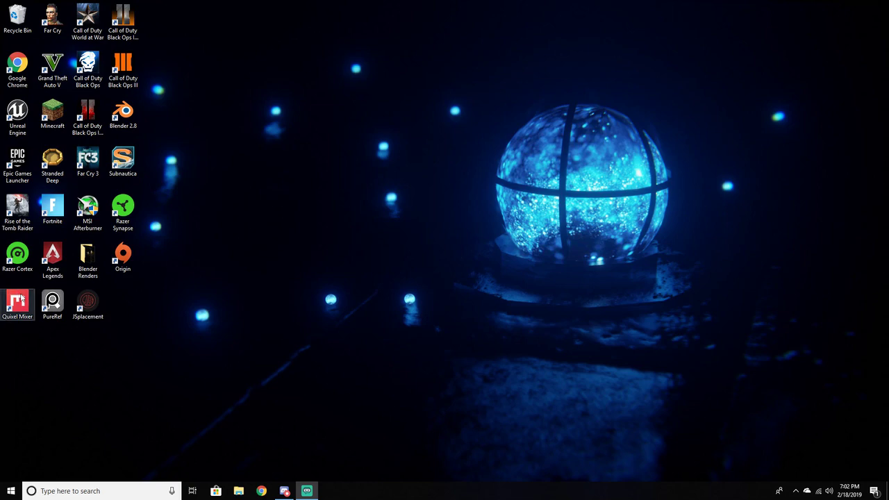
- Launch Quixel Mixer in a maximized window and add a new project named Tutorial1
{"action": "double_click", "coordinate": [22, 297]}
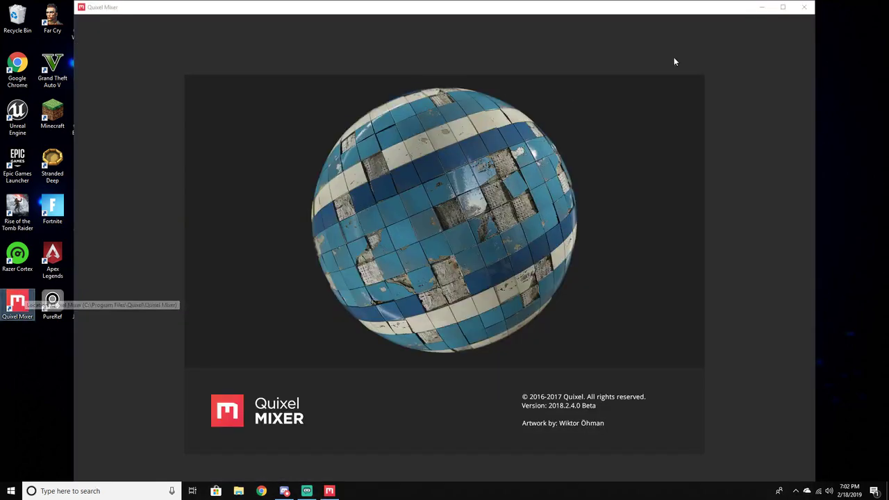
{"action": "left_click", "coordinate": [783, 7]}
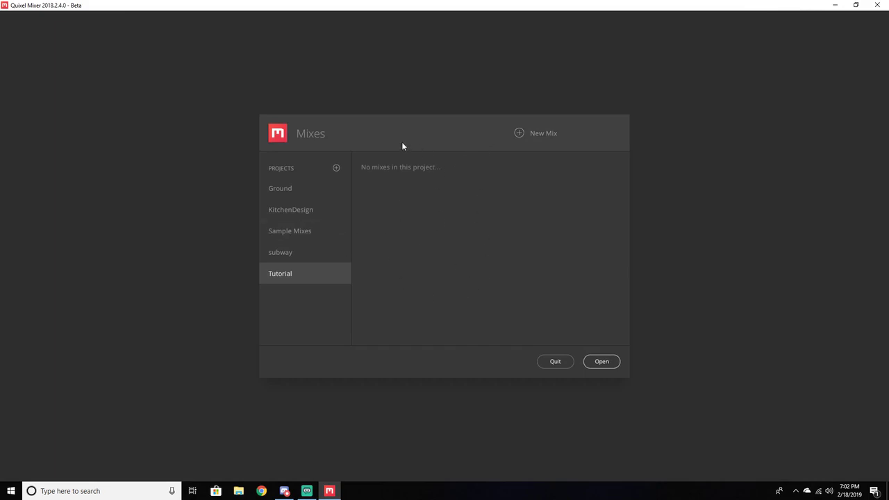
{"action": "left_click", "coordinate": [336, 169]}
{"action": "type", "text": "Tutorial1"}
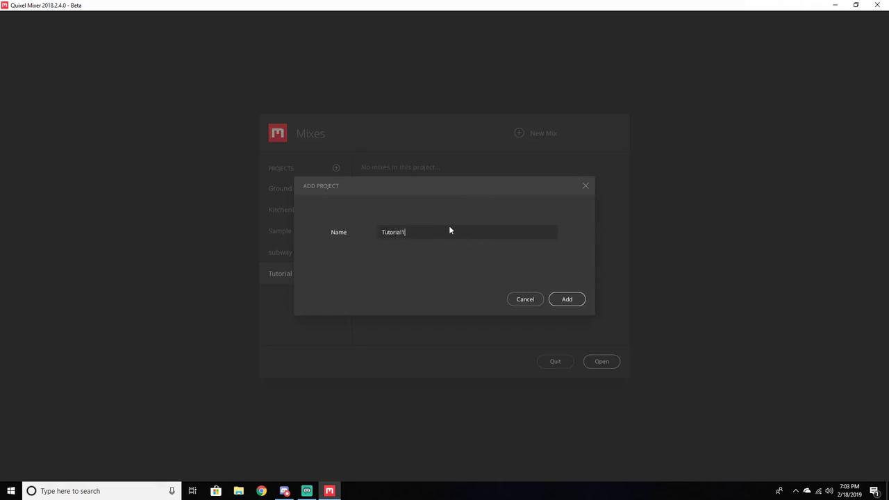
{"action": "left_click", "coordinate": [564, 299]}
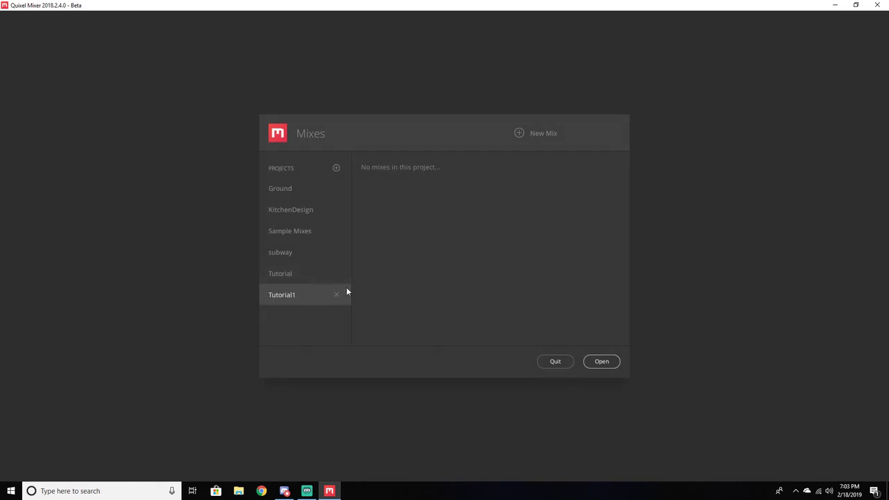
- Start a new mix in the Tutorial1 project and name it TutorialMix
{"action": "left_click", "coordinate": [535, 132]}
{"action": "double_click", "coordinate": [470, 210]}
{"action": "type", "text": "Tutor"}
{"action": "key", "text": "BackSpace"}
{"action": "key", "text": "BackSpace"}
{"action": "type", "text": "ur"}
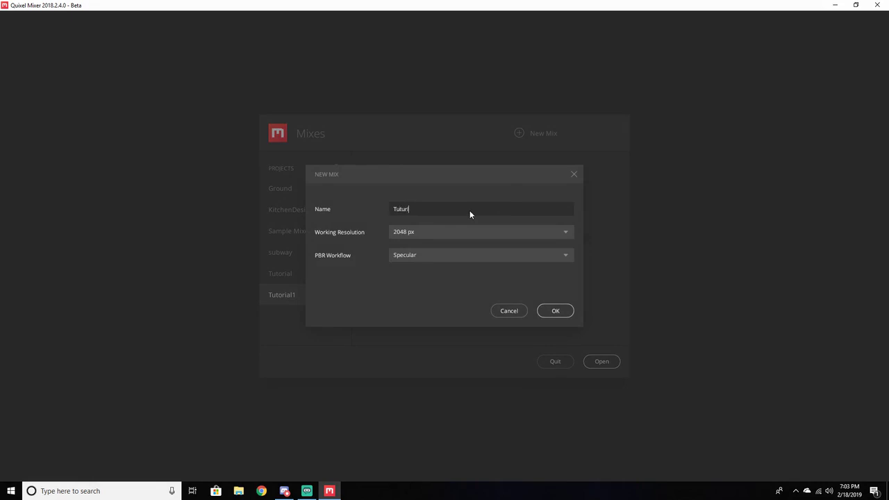
{"action": "key", "text": "BackSpace"}
{"action": "key", "text": "BackSpace"}
{"action": "type", "text": "orialMix"}
- Create the mix with a working resolution of 2048 px and the Specular PBR workflow
{"action": "left_click", "coordinate": [401, 232]}
{"action": "left_click", "coordinate": [417, 291]}
{"action": "left_click", "coordinate": [407, 255]}
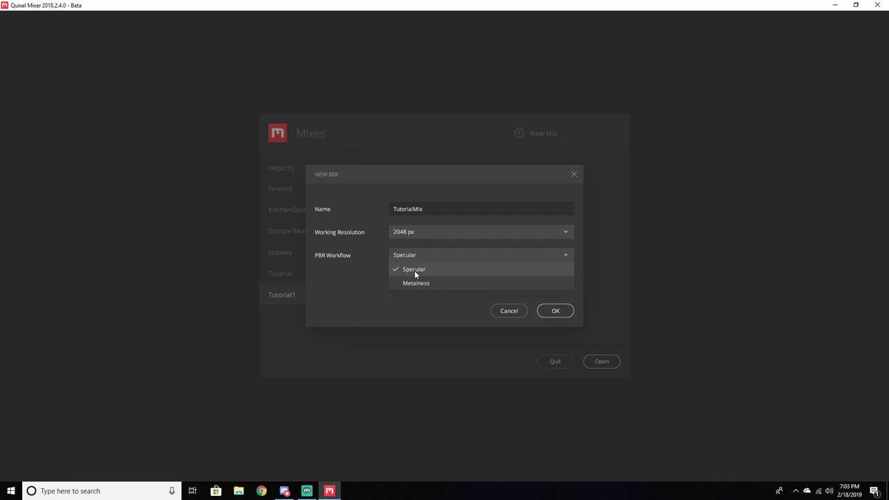
{"action": "left_click", "coordinate": [414, 271]}
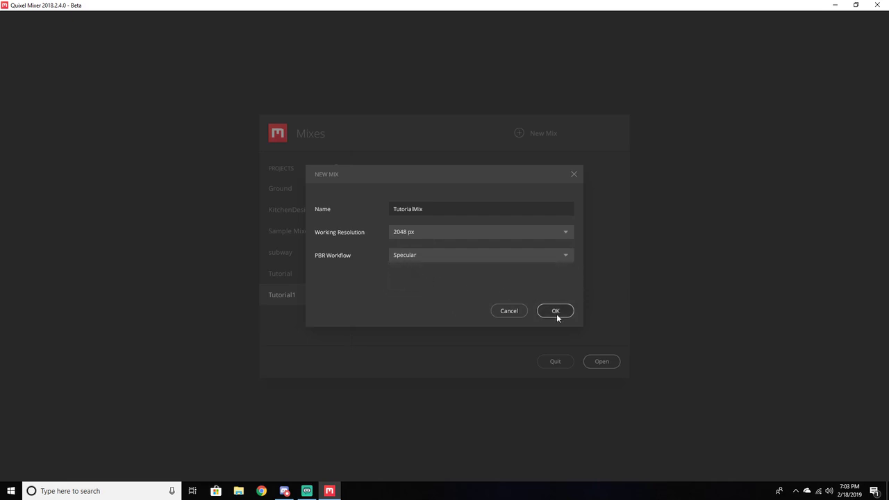
{"action": "left_click", "coordinate": [556, 311]}
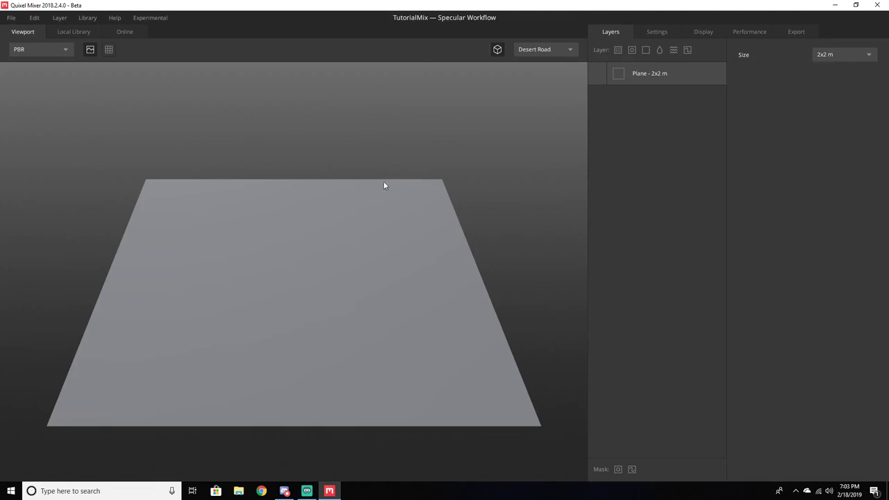
- Set the viewport's lighting environment to Indoors
{"action": "middle_click_drag", "start_coordinate": [421, 234], "coordinate": [475, 235]}
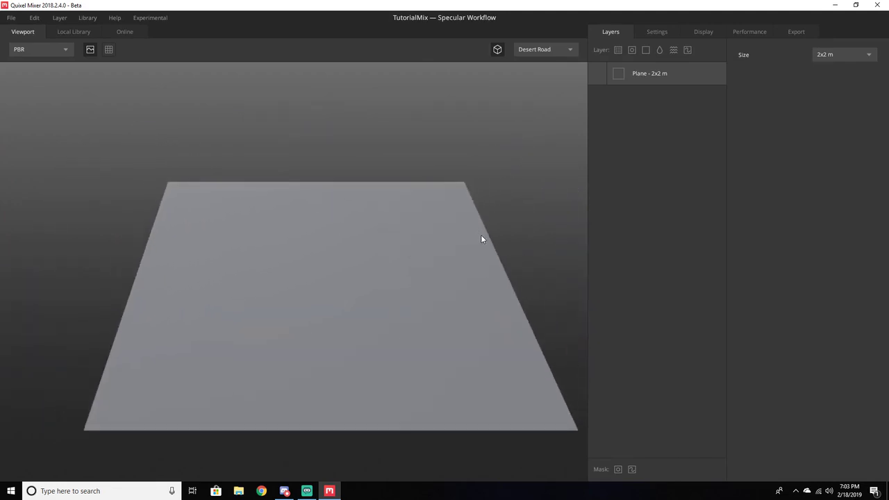
{"action": "left_click_drag", "start_coordinate": [466, 234], "coordinate": [498, 193]}
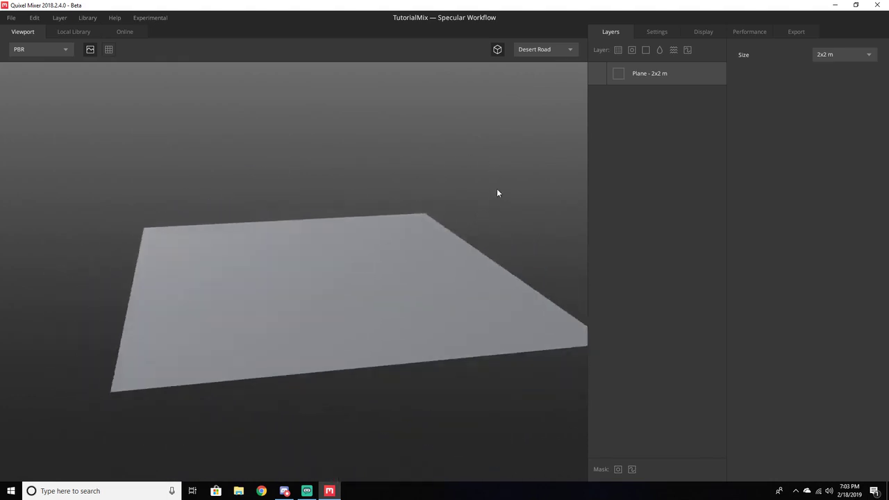
{"action": "left_click", "coordinate": [548, 49]}
{"action": "left_click", "coordinate": [543, 66]}
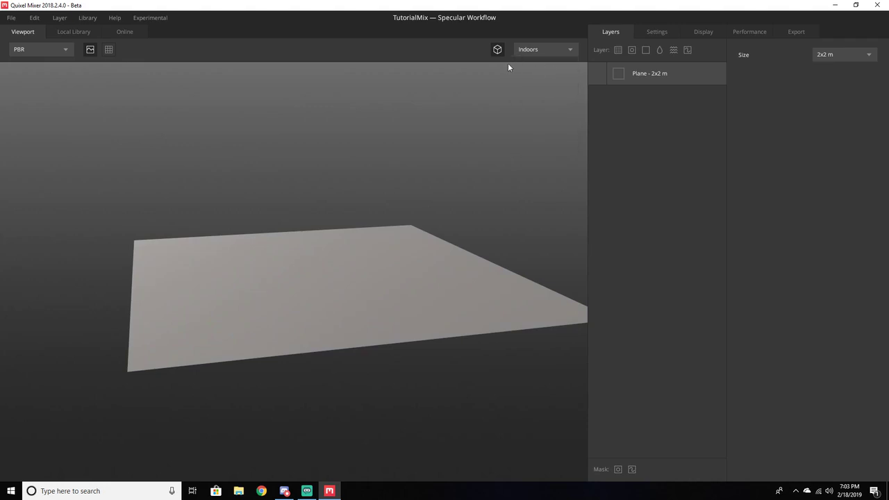
{"action": "left_click_drag", "start_coordinate": [454, 125], "coordinate": [411, 190]}
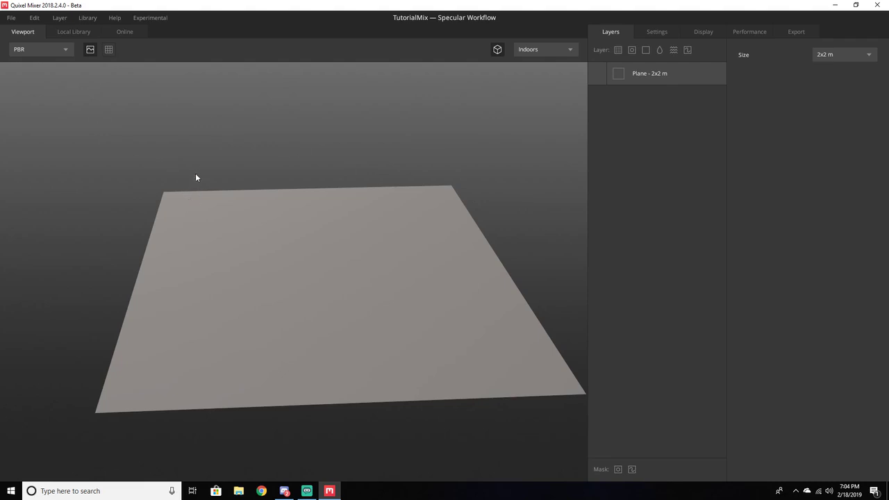
- Switch to Google Chrome, open the bookmarked CC0 Textures site and look over its home page
{"action": "left_click", "coordinate": [261, 491]}
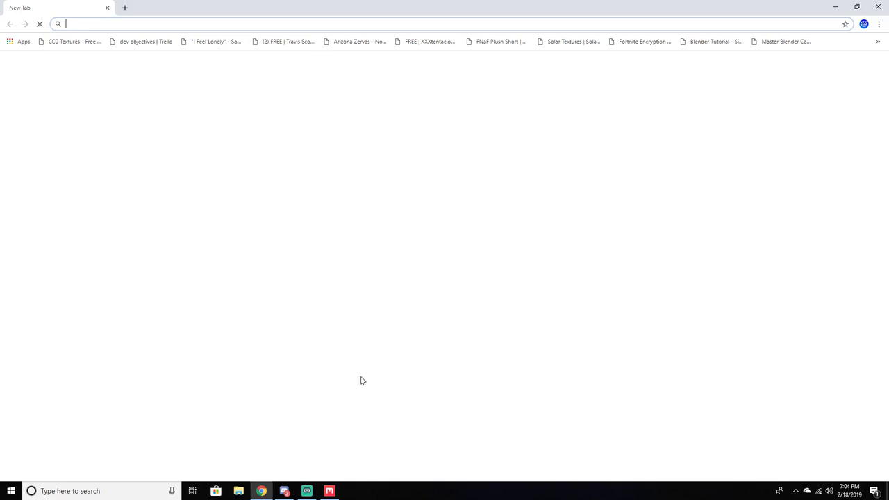
{"action": "left_click", "coordinate": [61, 43]}
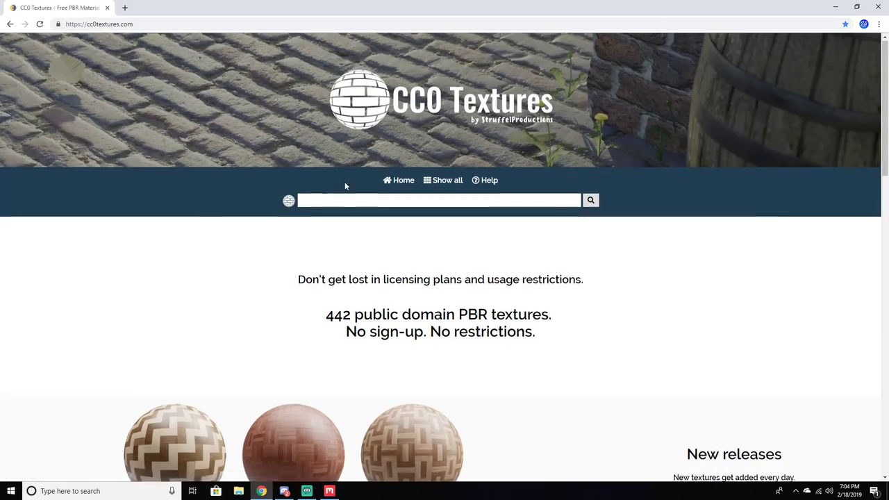
{"action": "scroll", "coordinate": [346, 189], "scroll_direction": "down", "scroll_amount": 3}
{"action": "scroll", "coordinate": [349, 195], "scroll_direction": "down", "scroll_amount": 2}
{"action": "scroll", "coordinate": [310, 176], "scroll_direction": "up", "scroll_amount": 3}
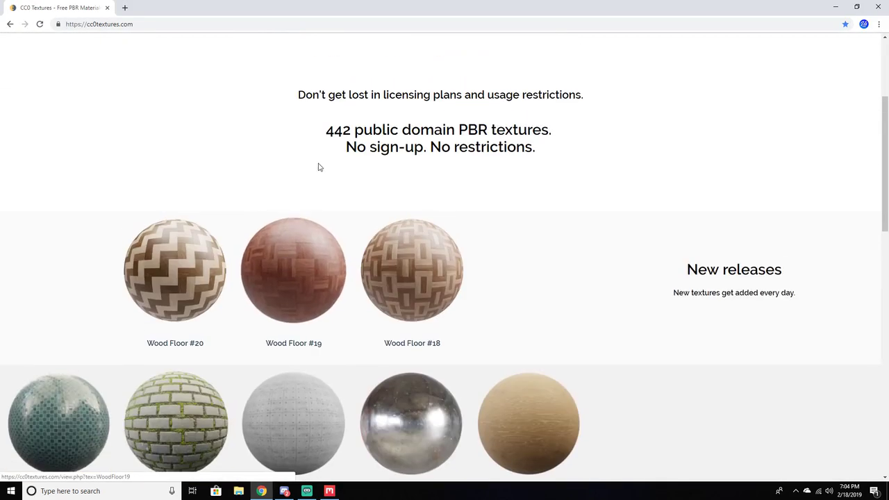
{"action": "left_click_drag", "start_coordinate": [323, 131], "coordinate": [550, 130]}
{"action": "left_click", "coordinate": [403, 132]}
{"action": "scroll", "coordinate": [344, 139], "scroll_direction": "up", "scroll_amount": 3}
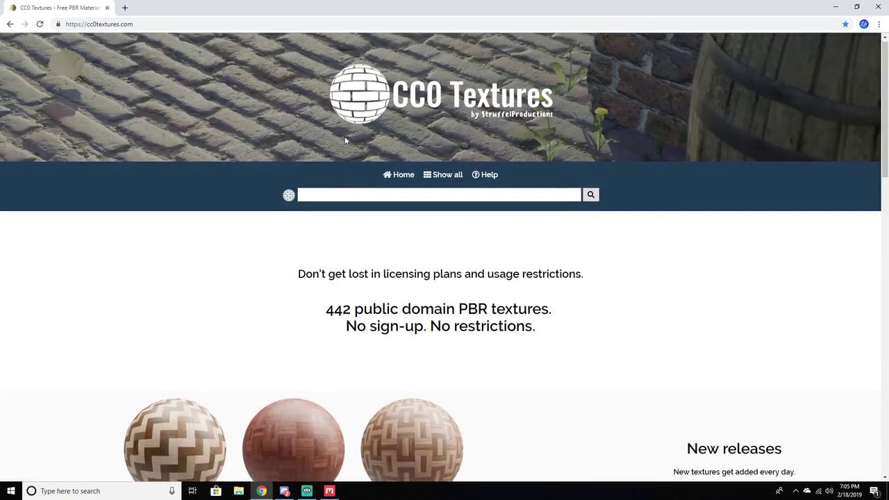
- Examine the featured categories, the full category list and the FAQ on the CC0 Textures home page
{"action": "scroll", "coordinate": [354, 129], "scroll_direction": "down", "scroll_amount": 3}
{"action": "scroll", "coordinate": [369, 119], "scroll_direction": "down", "scroll_amount": 2}
{"action": "scroll", "coordinate": [528, 187], "scroll_direction": "down", "scroll_amount": 4}
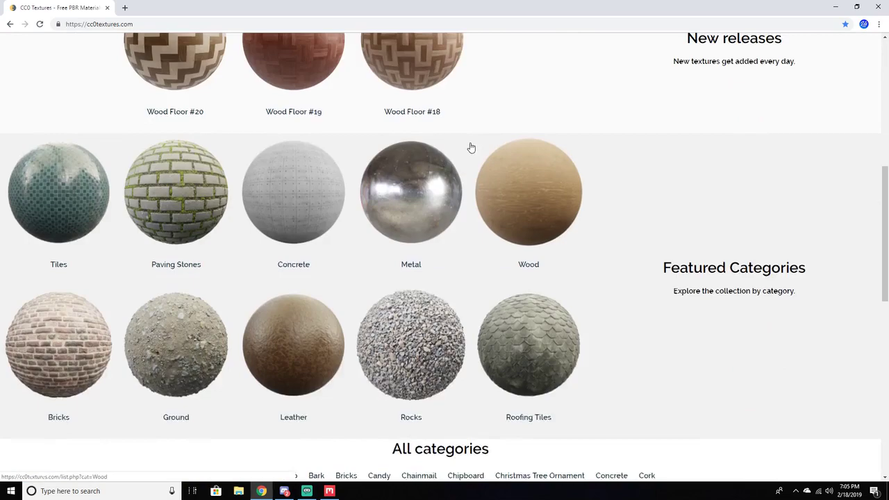
{"action": "scroll", "coordinate": [477, 146], "scroll_direction": "down", "scroll_amount": 2}
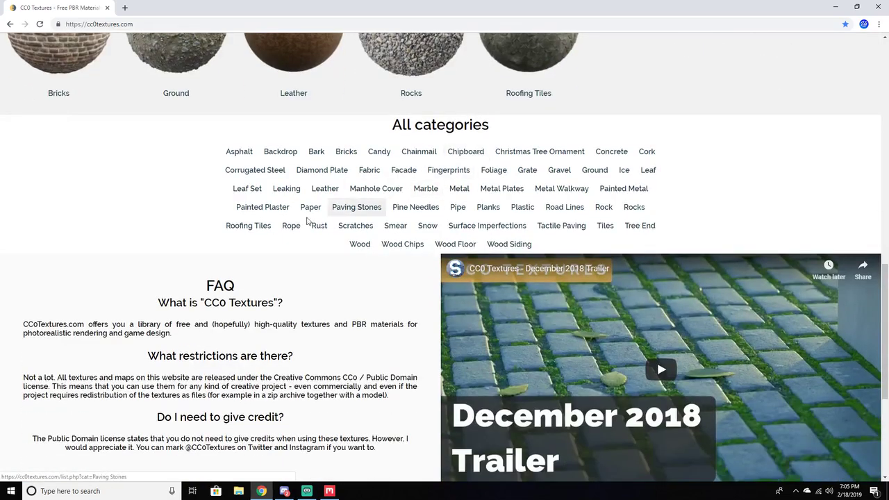
{"action": "scroll", "coordinate": [179, 302], "scroll_direction": "down", "scroll_amount": 3}
{"action": "scroll", "coordinate": [257, 192], "scroll_direction": "up", "scroll_amount": 3}
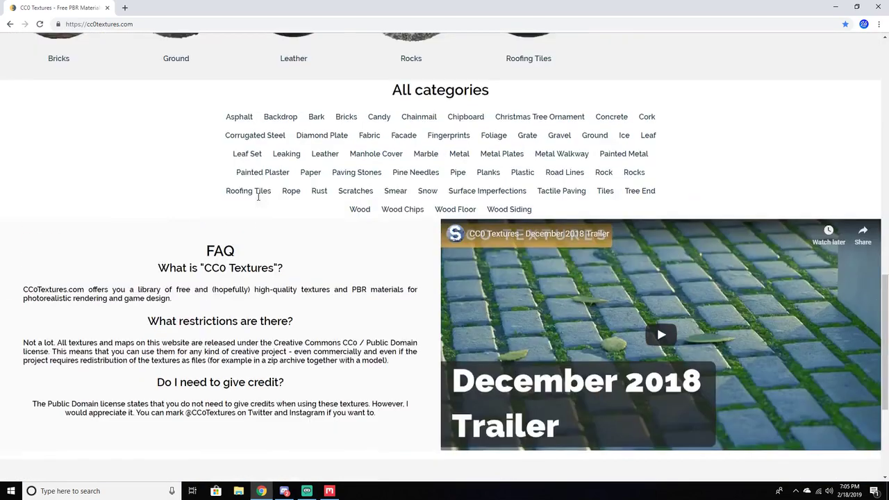
{"action": "scroll", "coordinate": [396, 306], "scroll_direction": "down", "scroll_amount": 1}
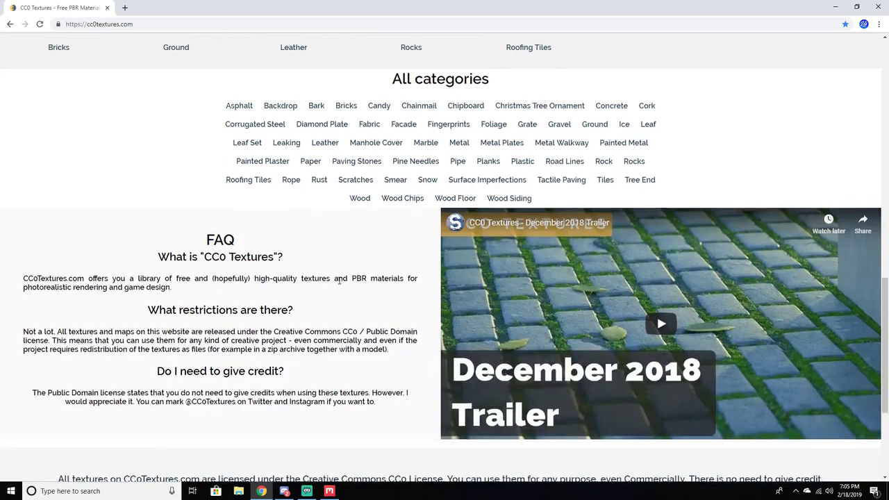
{"action": "scroll", "coordinate": [343, 207], "scroll_direction": "up", "scroll_amount": 3}
{"action": "scroll", "coordinate": [343, 207], "scroll_direction": "up", "scroll_amount": 3}
{"action": "scroll", "coordinate": [342, 211], "scroll_direction": "down", "scroll_amount": 1}
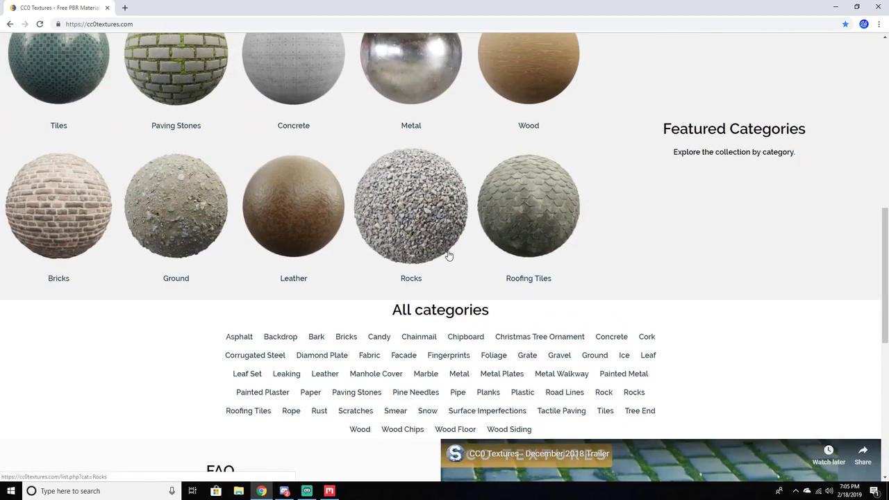
{"action": "scroll", "coordinate": [520, 310], "scroll_direction": "up", "scroll_amount": 1}
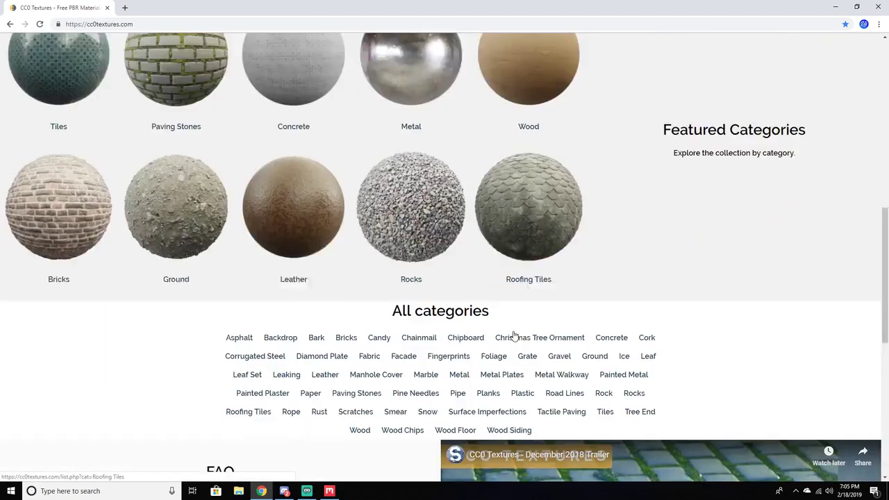
{"action": "scroll", "coordinate": [514, 337], "scroll_direction": "down", "scroll_amount": 2}
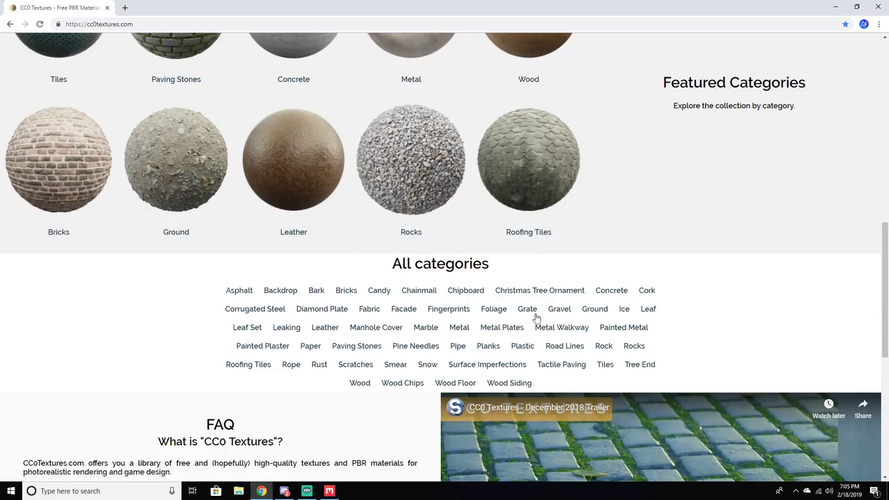
- Open the Ground category and browse its textures
{"action": "left_click", "coordinate": [595, 310]}
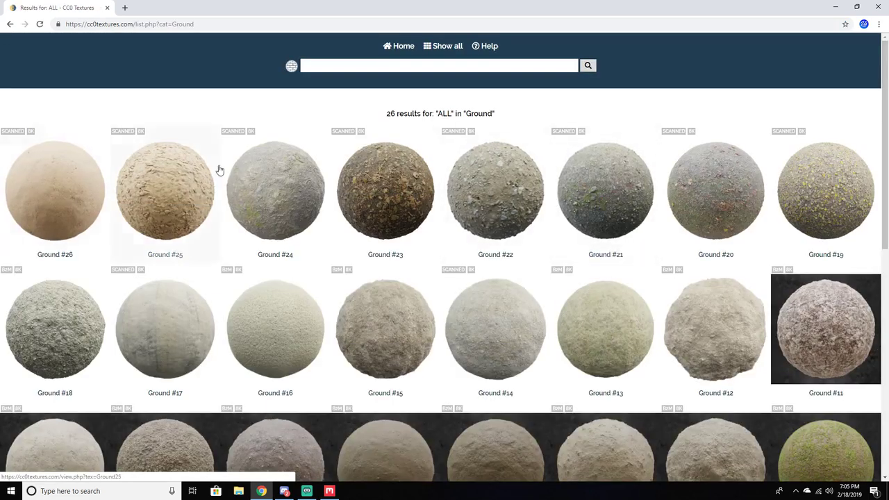
{"action": "scroll", "coordinate": [796, 281], "scroll_direction": "down", "scroll_amount": 2}
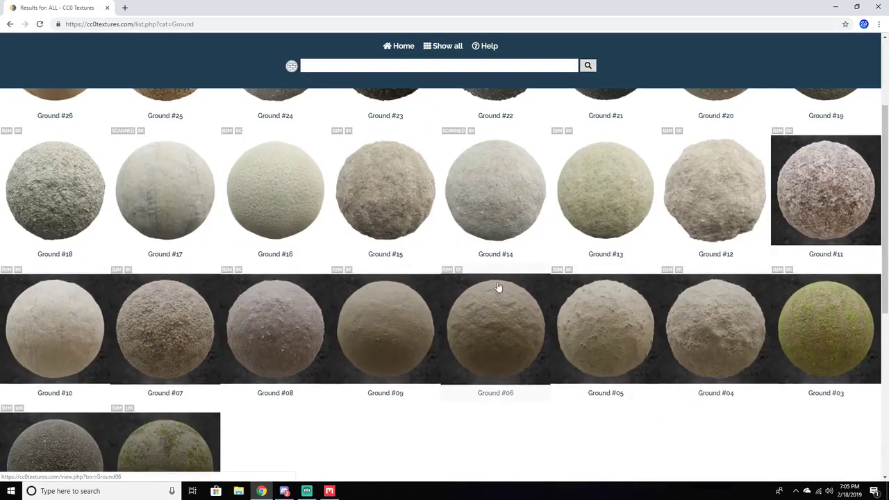
{"action": "scroll", "coordinate": [280, 243], "scroll_direction": "up", "scroll_amount": 2}
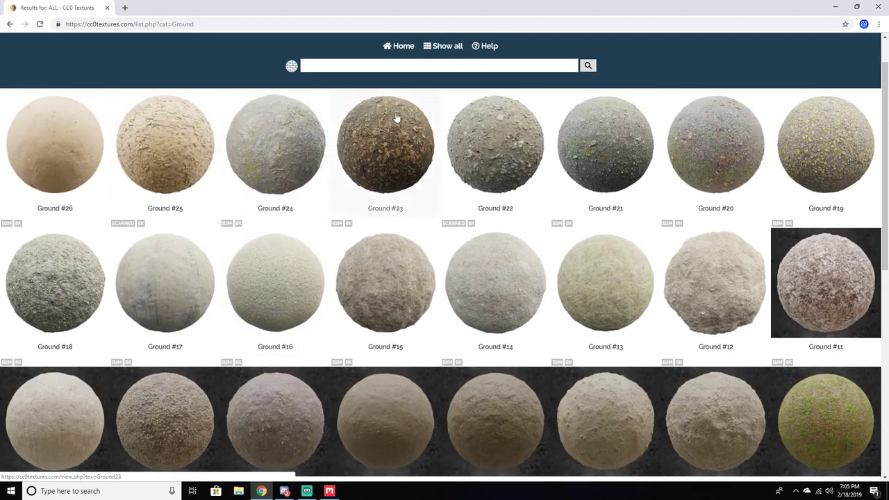
{"action": "scroll", "coordinate": [243, 192], "scroll_direction": "up", "scroll_amount": 1}
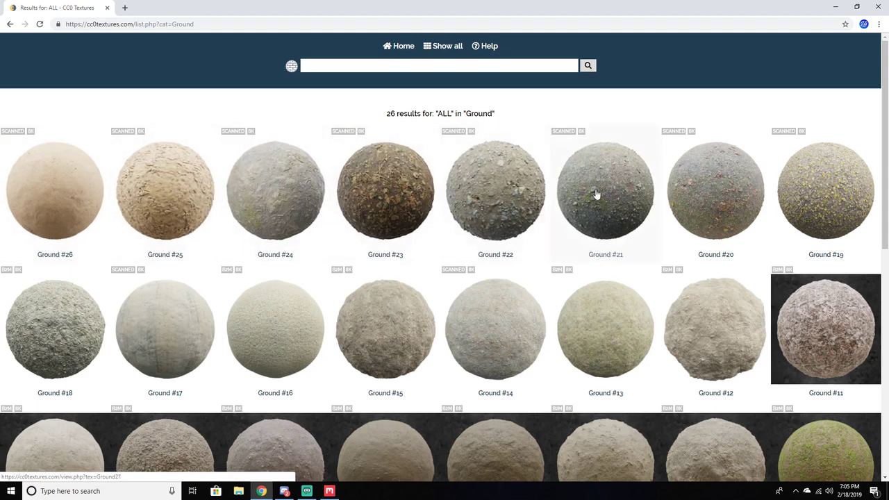
{"action": "scroll", "coordinate": [264, 281], "scroll_direction": "down", "scroll_amount": 4}
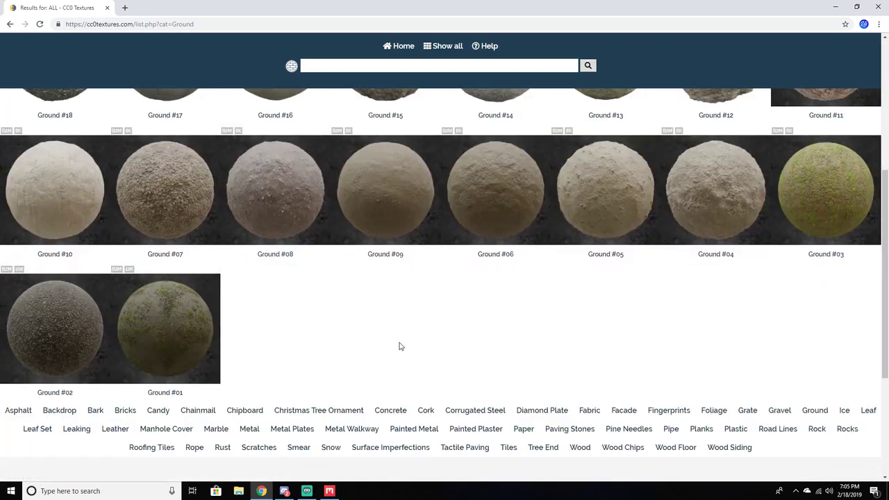
- Open the Ground #01 texture in a new browser tab and view its page
{"action": "right_click", "coordinate": [186, 323]}
{"action": "left_click", "coordinate": [221, 328]}
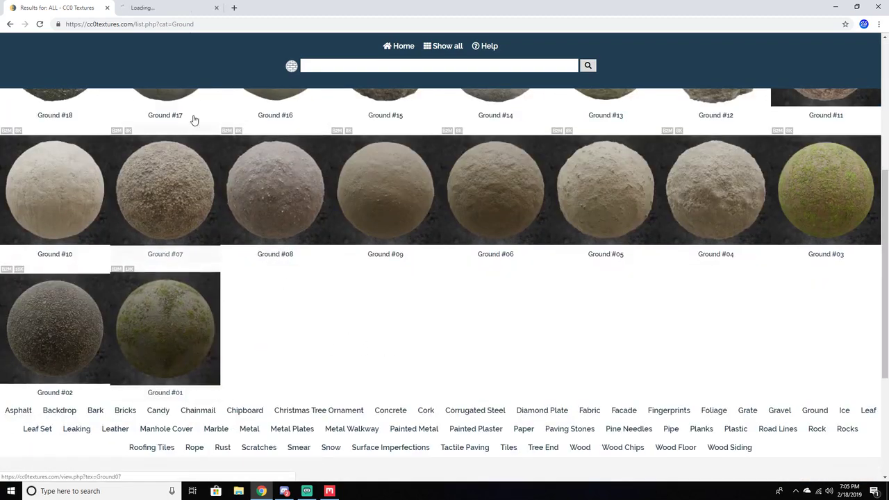
{"action": "left_click", "coordinate": [193, 7]}
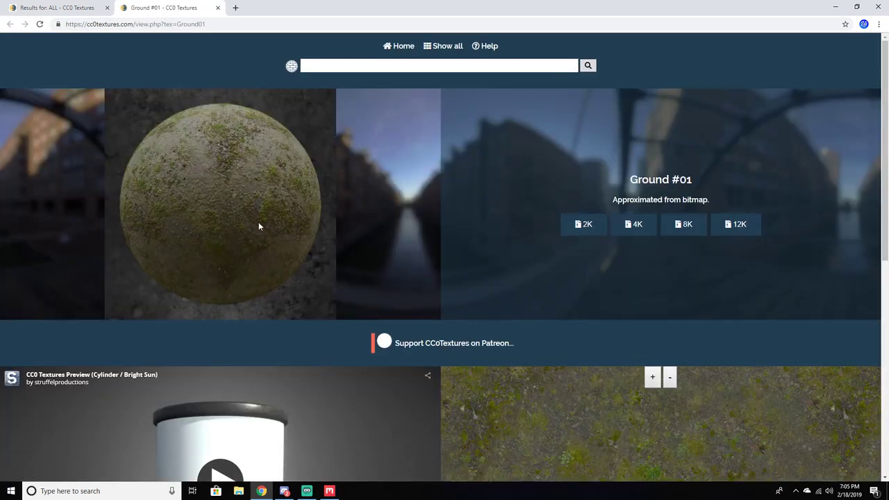
- Return to the Ground texture list, open Ground #24 and download its 2K version
{"action": "key", "text": "ctrl+shift+Tab"}
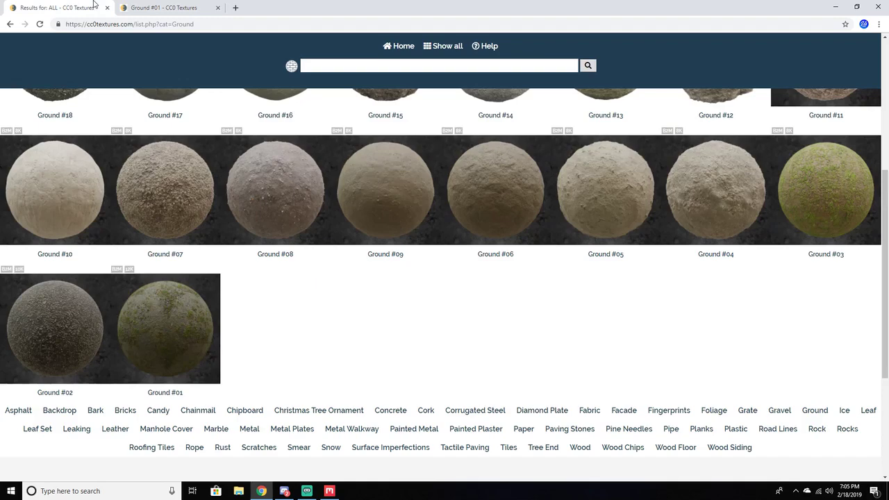
{"action": "scroll", "coordinate": [264, 188], "scroll_direction": "up", "scroll_amount": 5}
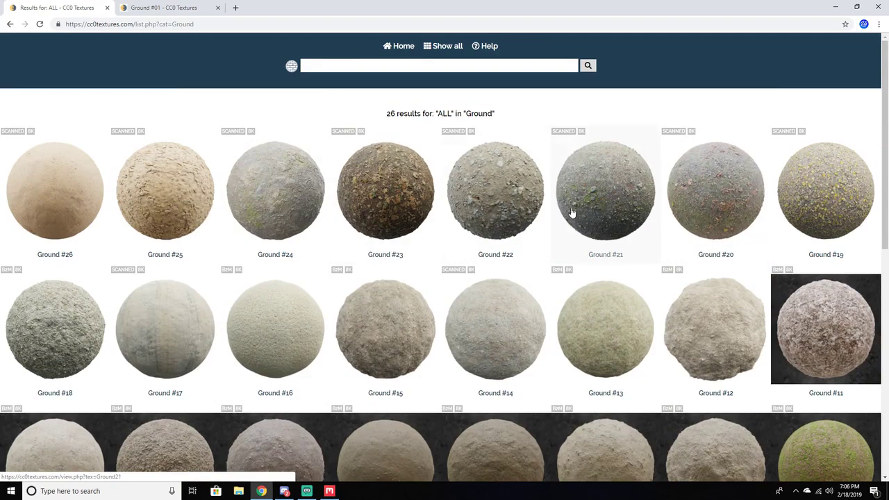
{"action": "left_click", "coordinate": [58, 297]}
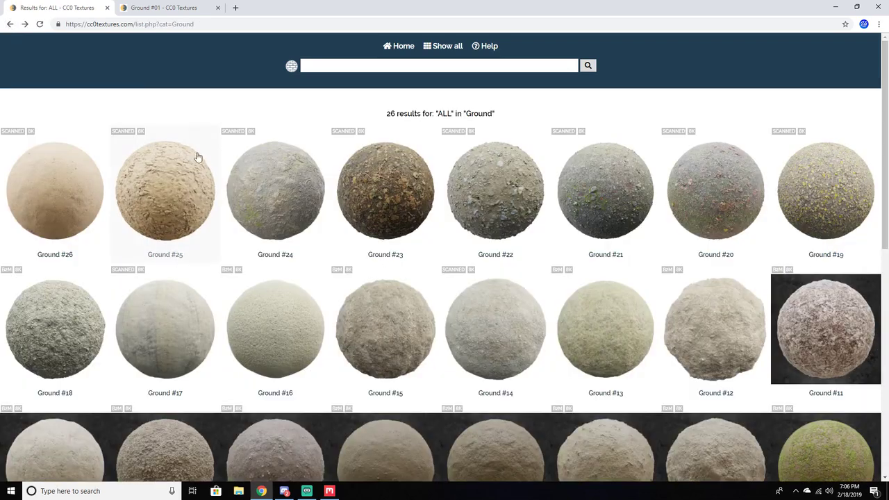
{"action": "left_click", "coordinate": [285, 199]}
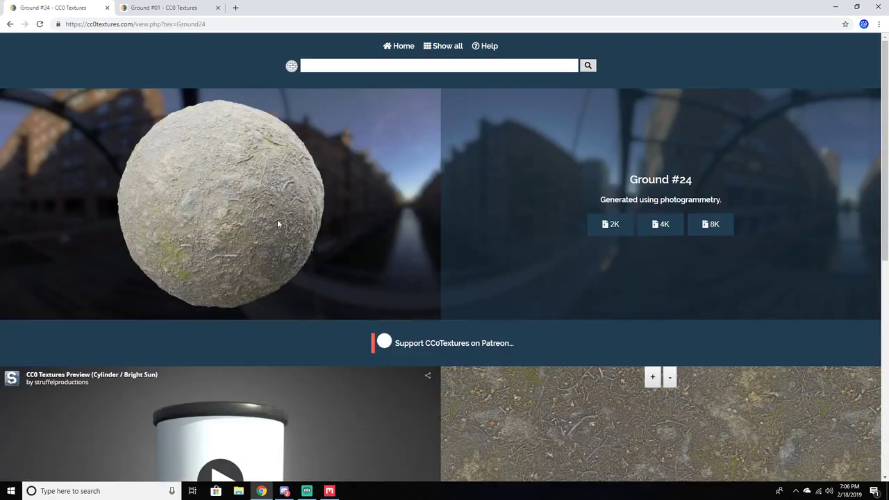
{"action": "left_click", "coordinate": [610, 224]}
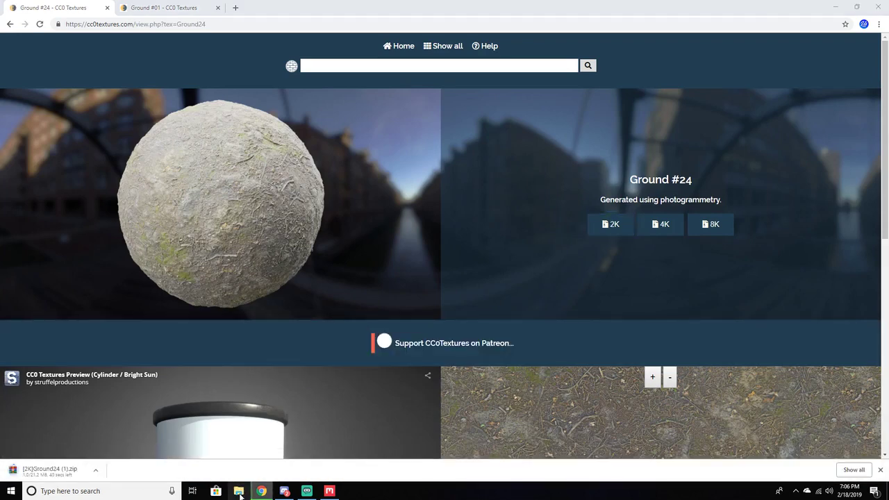
- Create a new folder named Groudn24 inside the desktop's Textures folder
{"action": "key", "text": "super+e"}
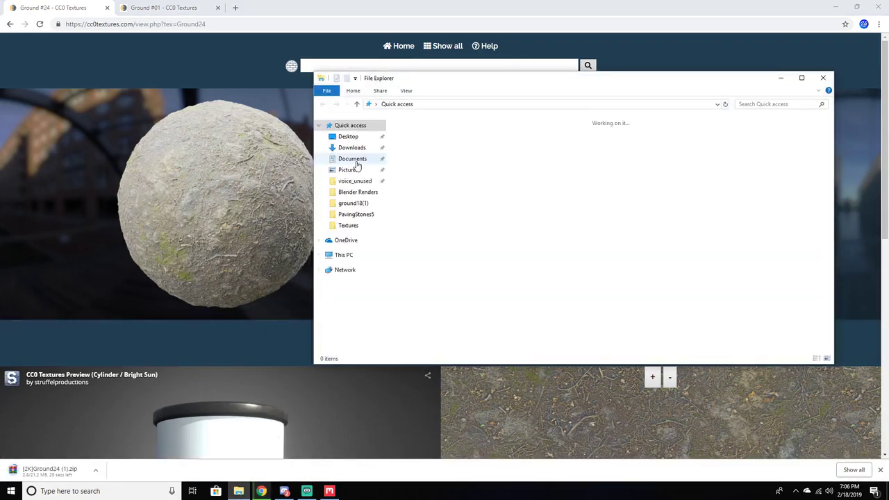
{"action": "left_click", "coordinate": [357, 228]}
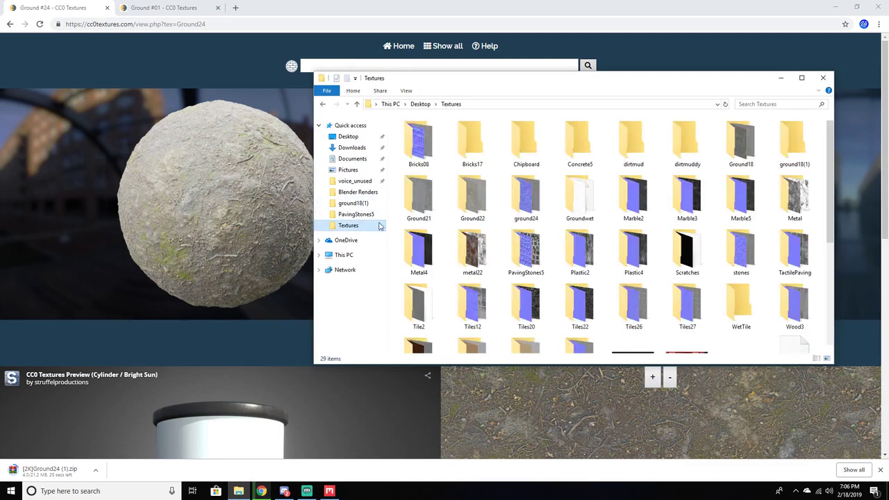
{"action": "right_click", "coordinate": [394, 161]}
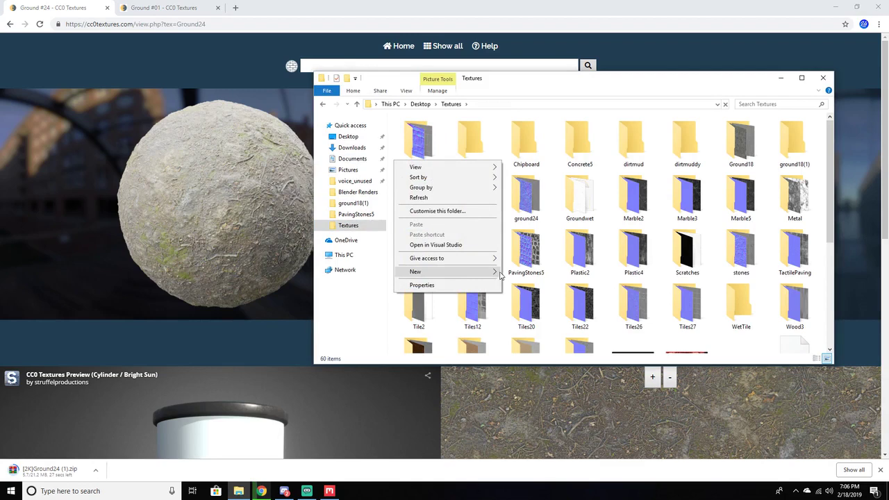
{"action": "mouse_move", "coordinate": [495, 273]}
{"action": "left_click", "coordinate": [522, 272]}
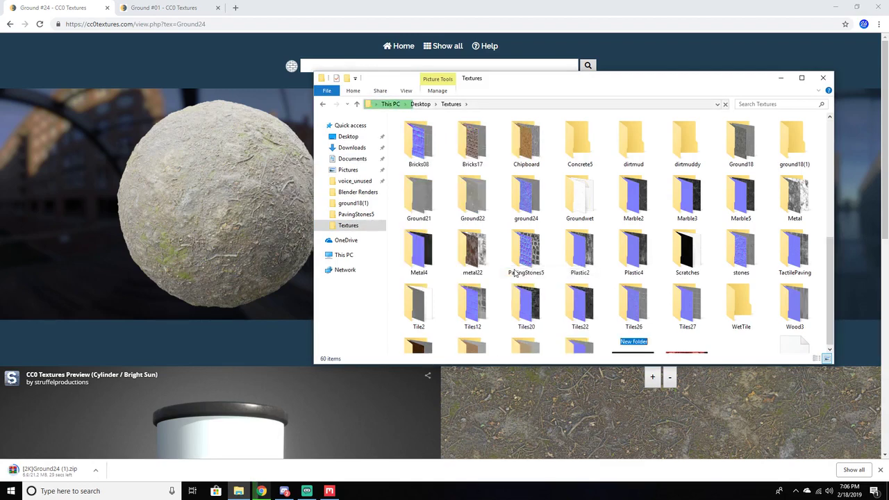
{"action": "type", "text": "Groudn24"}
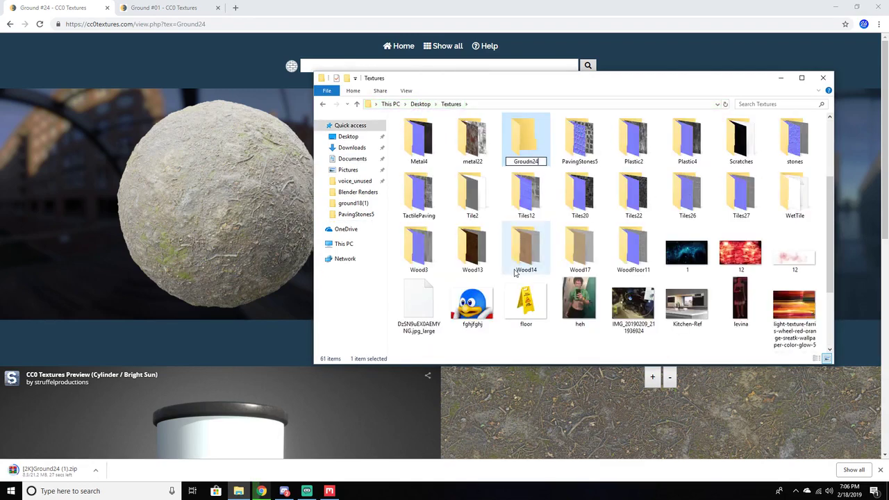
{"action": "key", "text": "Return"}
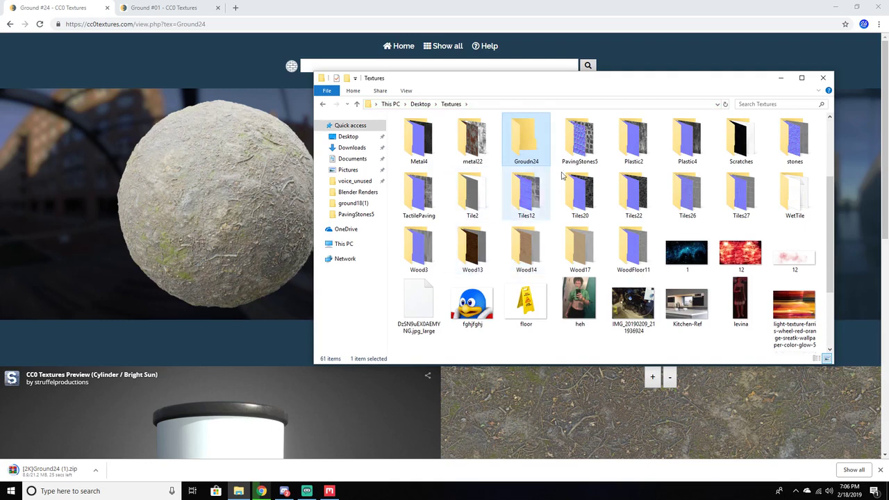
- Try to rename the Groudn24 folder as Ground24, declining to merge it with the existing folder
{"action": "right_click", "coordinate": [538, 166]}
{"action": "left_click", "coordinate": [564, 387]}
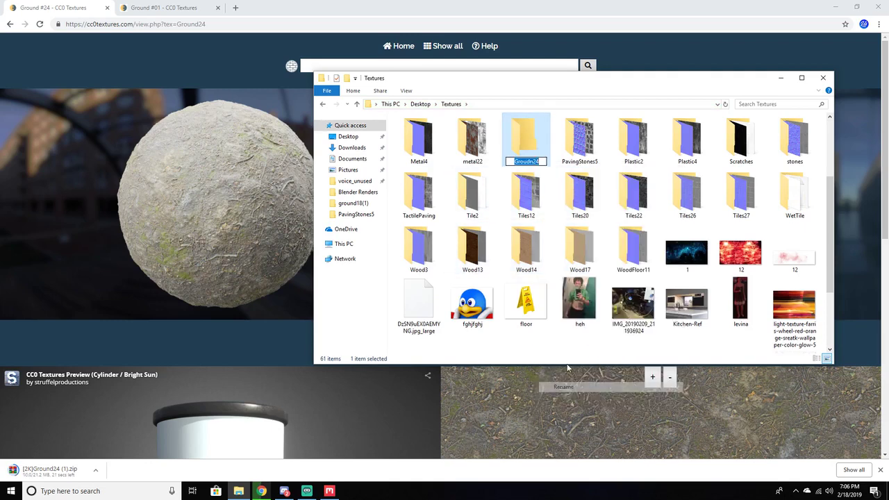
{"action": "type", "text": "G"}
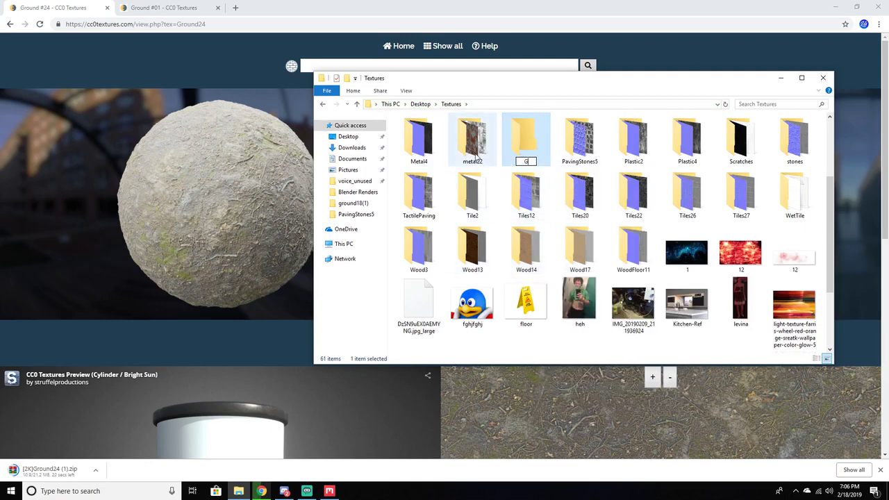
{"action": "type", "text": "round24"}
{"action": "key", "text": "Return"}
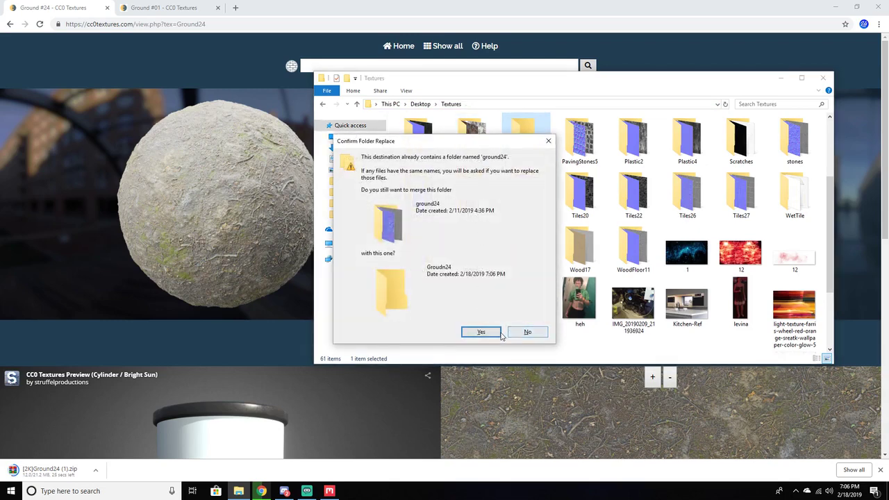
{"action": "left_click", "coordinate": [526, 332]}
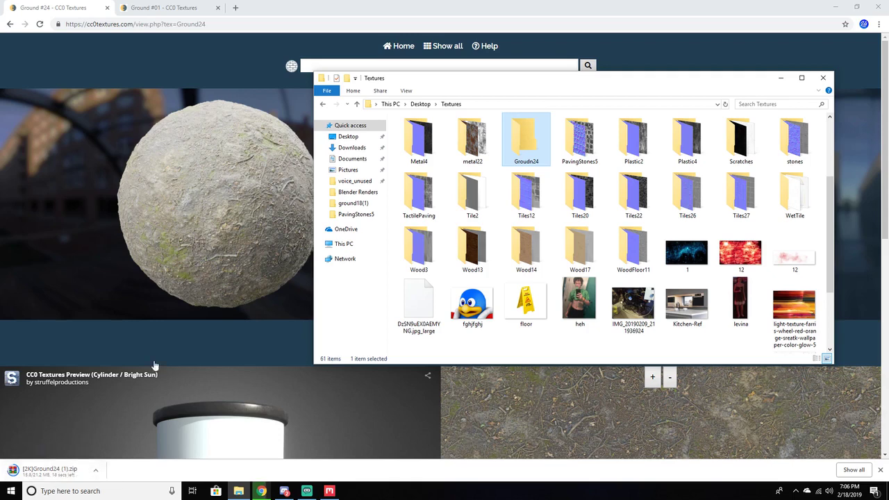
- Open the downloaded [2K]Ground24 (1).zip archive and extract its files into the Groudn24 folder inside Desktop\Textures
{"action": "left_click", "coordinate": [781, 78]}
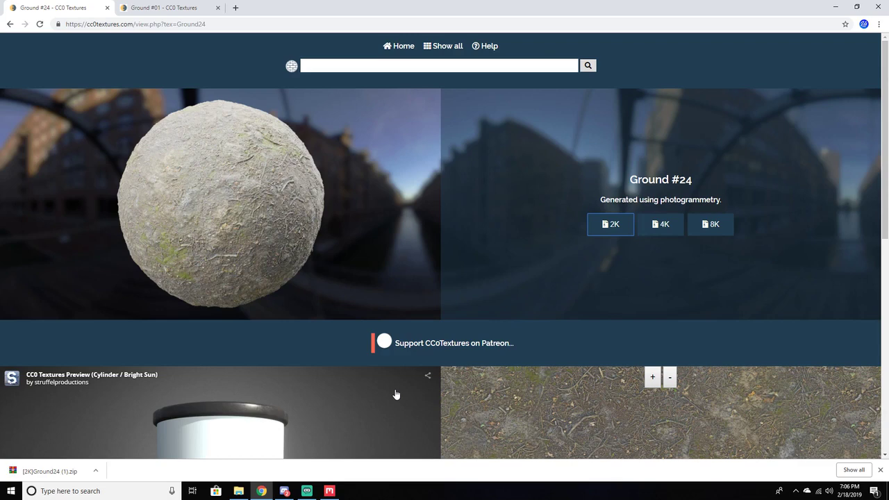
{"action": "left_click", "coordinate": [69, 471]}
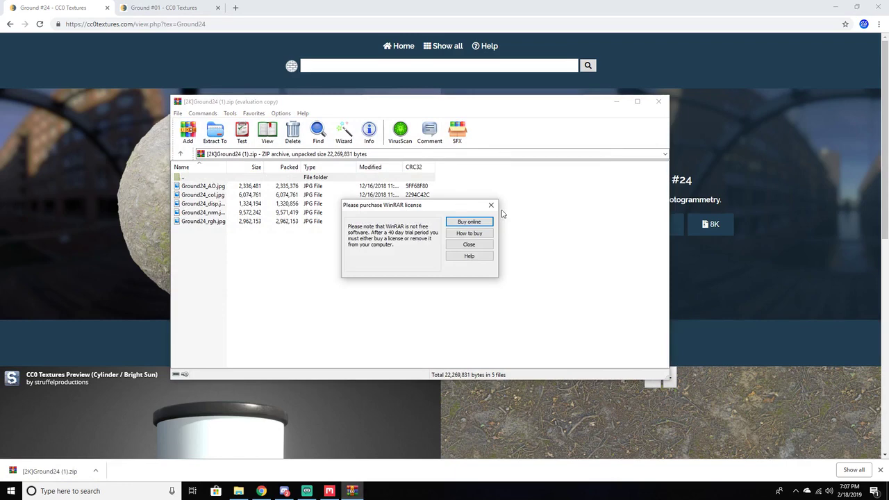
{"action": "left_click", "coordinate": [469, 244]}
{"action": "left_click", "coordinate": [214, 132]}
{"action": "scroll", "coordinate": [448, 299], "scroll_direction": "down", "scroll_amount": 2}
{"action": "left_click", "coordinate": [426, 307]}
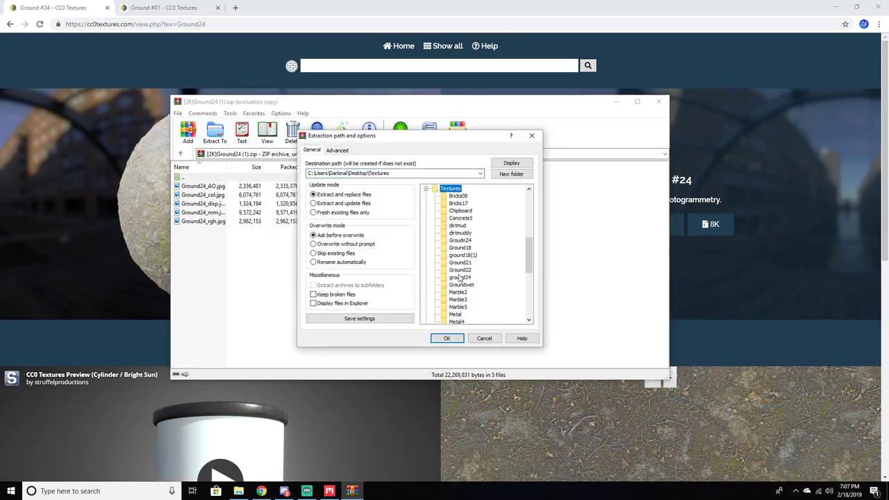
{"action": "left_click", "coordinate": [461, 241]}
{"action": "left_click", "coordinate": [446, 338]}
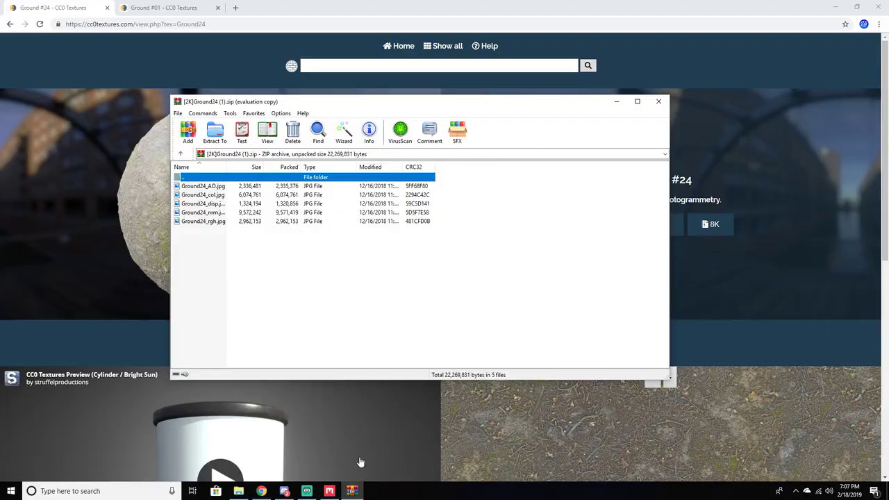
- Switch to Quixel Mixer, start a custom surface import and load Ground24_col from the Groudn24 folder as the Diffuse map
{"action": "left_click", "coordinate": [329, 491]}
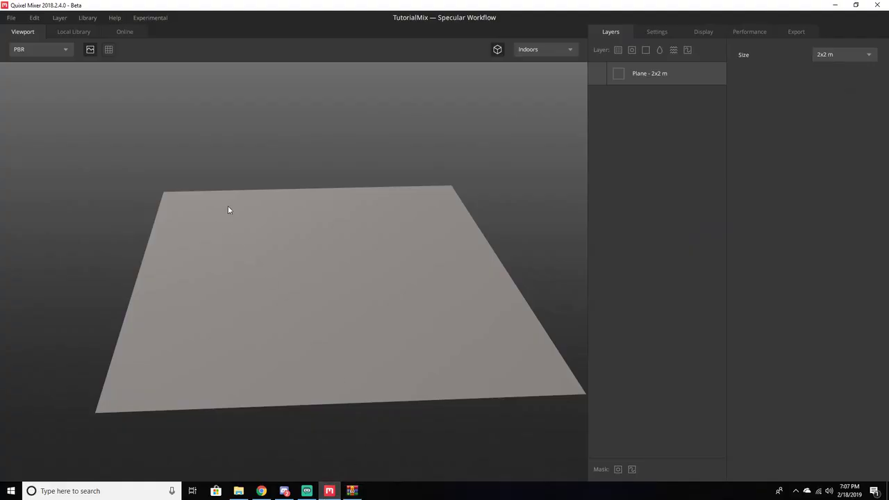
{"action": "left_click", "coordinate": [92, 20]}
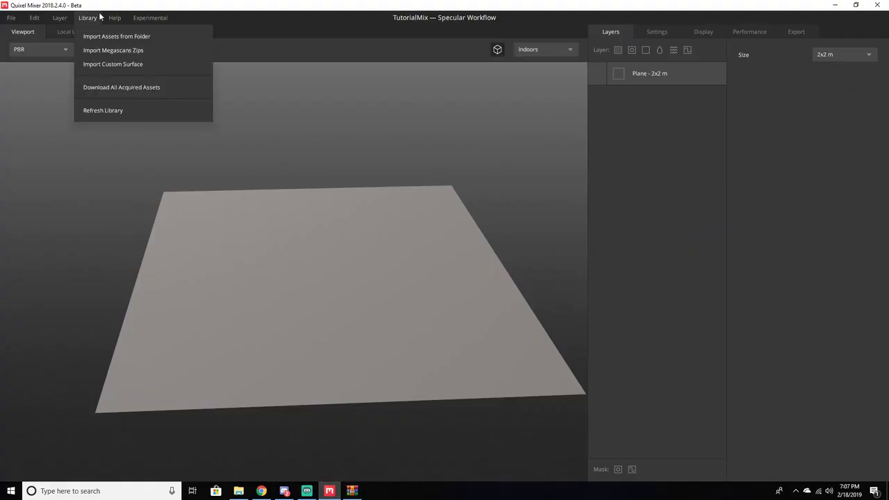
{"action": "left_click", "coordinate": [125, 64]}
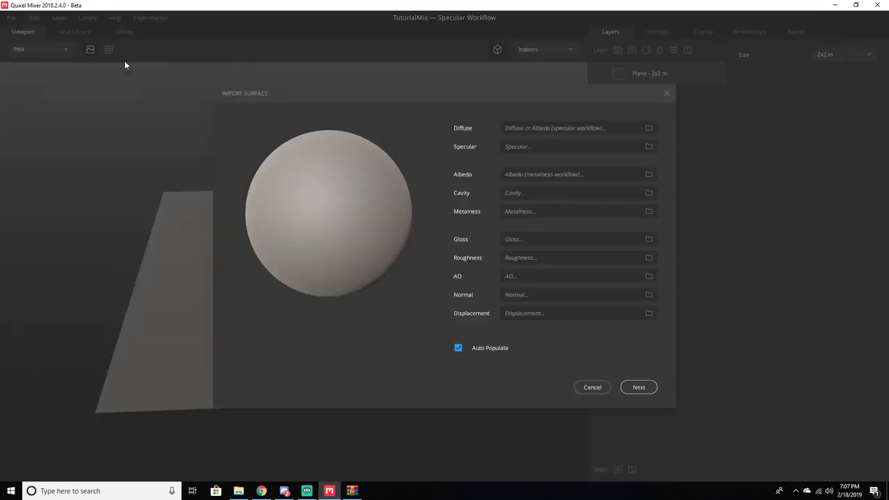
{"action": "left_click", "coordinate": [649, 129]}
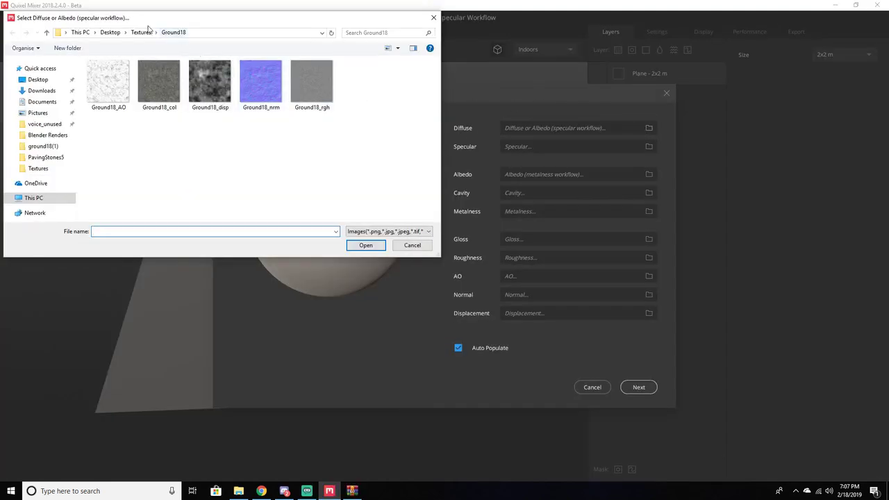
{"action": "left_click", "coordinate": [138, 35]}
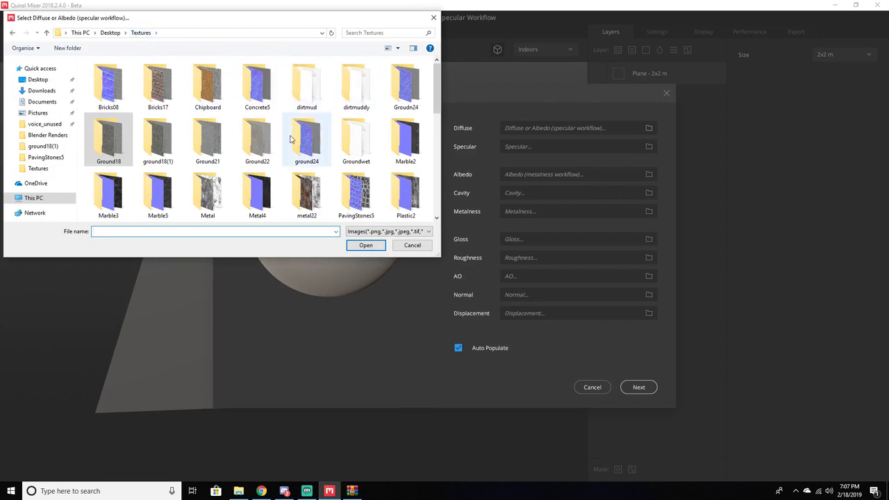
{"action": "double_click", "coordinate": [394, 85]}
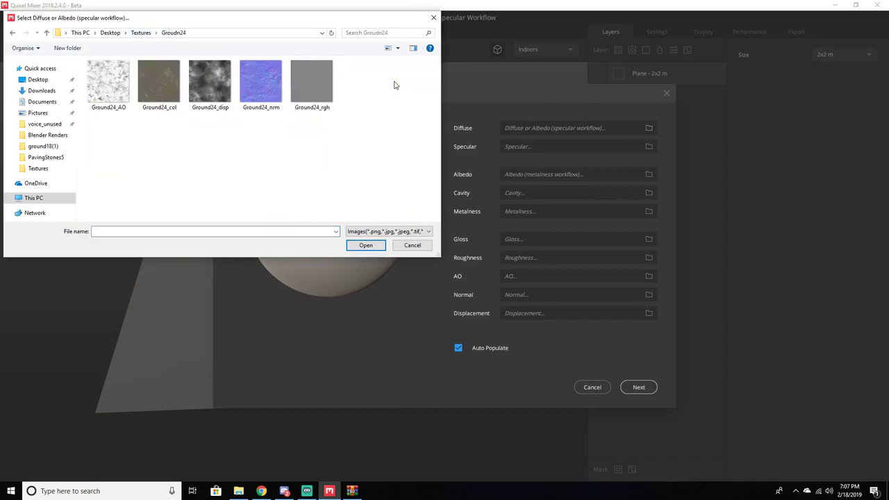
{"action": "left_click", "coordinate": [173, 111]}
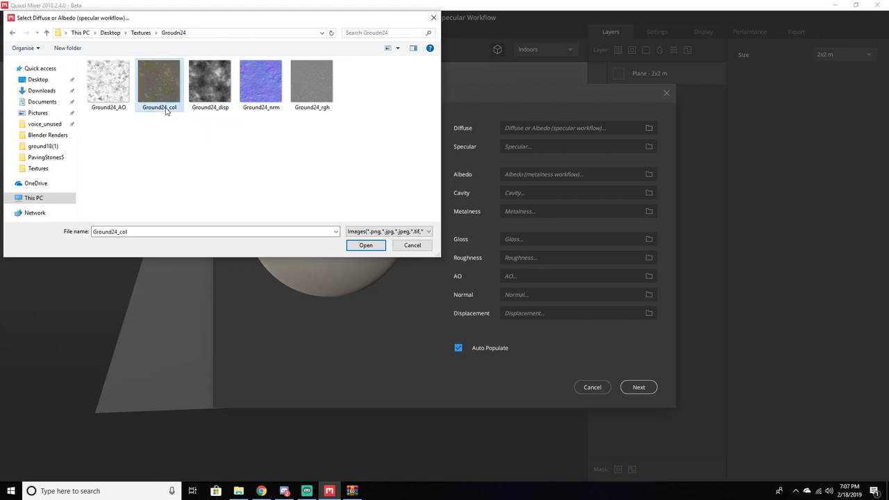
{"action": "left_click", "coordinate": [366, 247]}
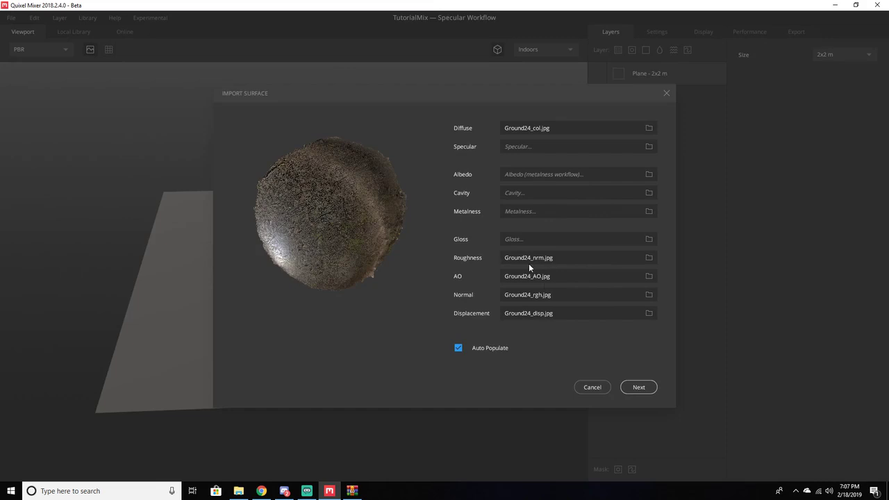
- Assign Ground24_rgh to Roughness and Ground24_nrm to Normal, and continue to the surface details
{"action": "left_click", "coordinate": [649, 258]}
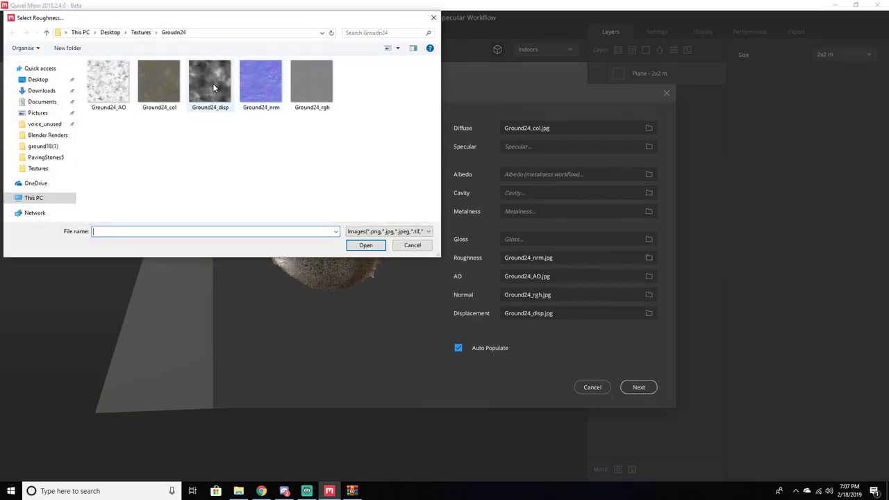
{"action": "double_click", "coordinate": [317, 96]}
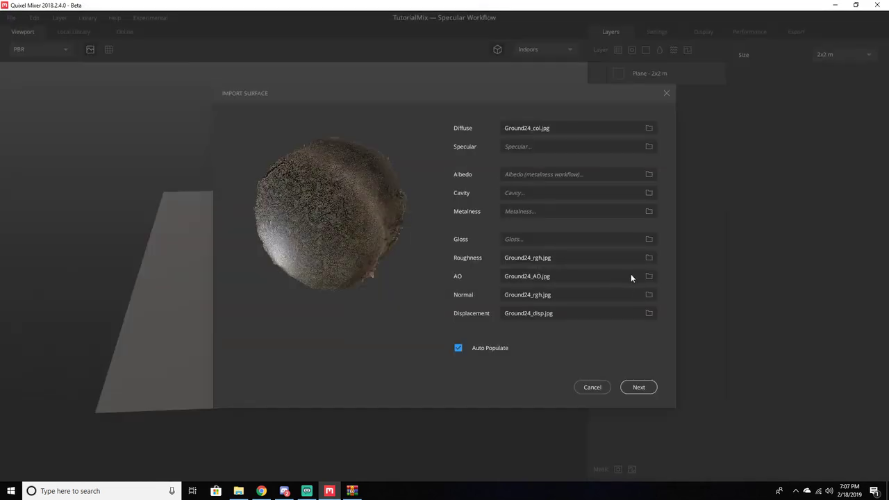
{"action": "left_click", "coordinate": [648, 294]}
{"action": "double_click", "coordinate": [253, 91]}
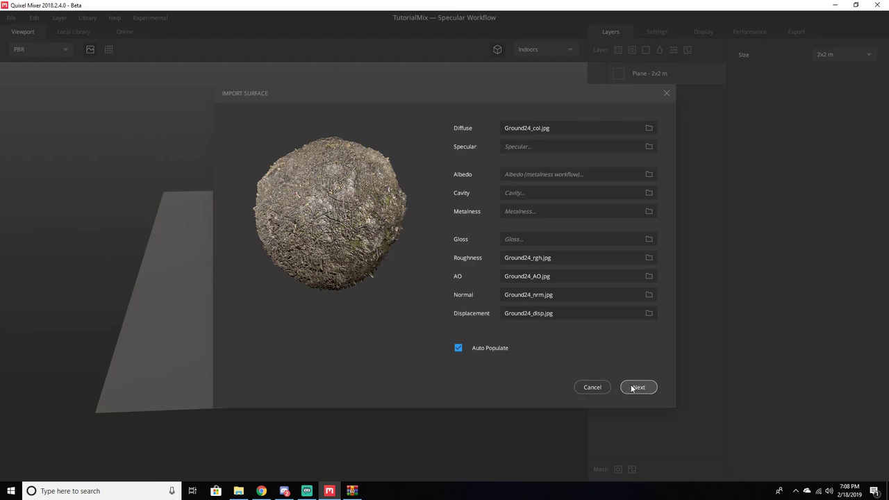
{"action": "left_click", "coordinate": [638, 387]}
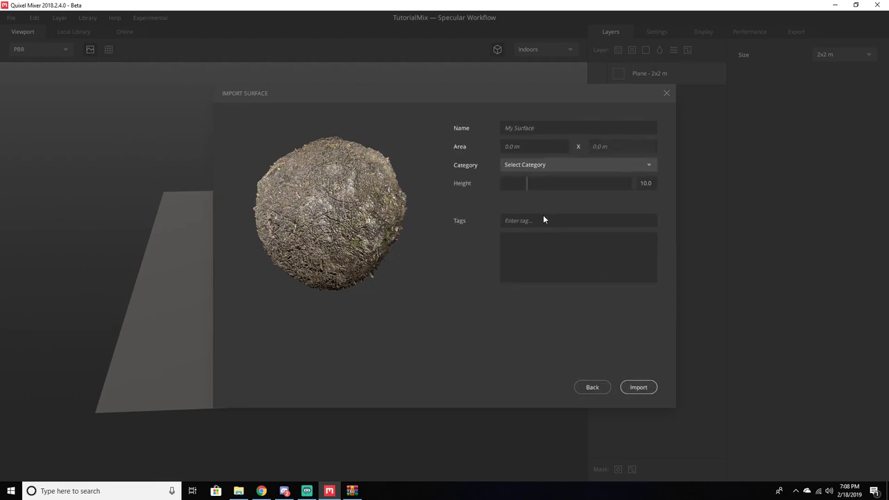
- Import the surface as Ground_Grass with a height of 2.31, a 1 m area and the Soil category
{"action": "left_click_drag", "start_coordinate": [521, 184], "coordinate": [507, 185]}
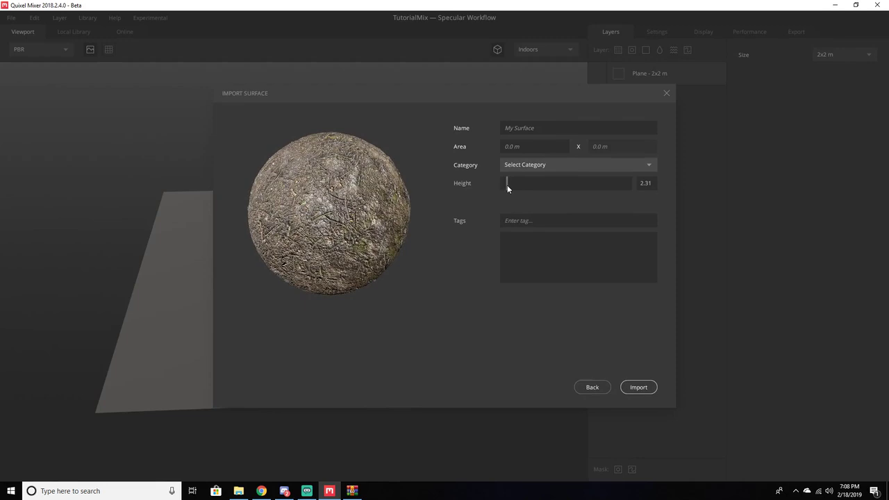
{"action": "left_click", "coordinate": [518, 132]}
{"action": "type", "text": "Ground_Grass"}
{"action": "left_click", "coordinate": [515, 143]}
{"action": "left_click", "coordinate": [567, 166]}
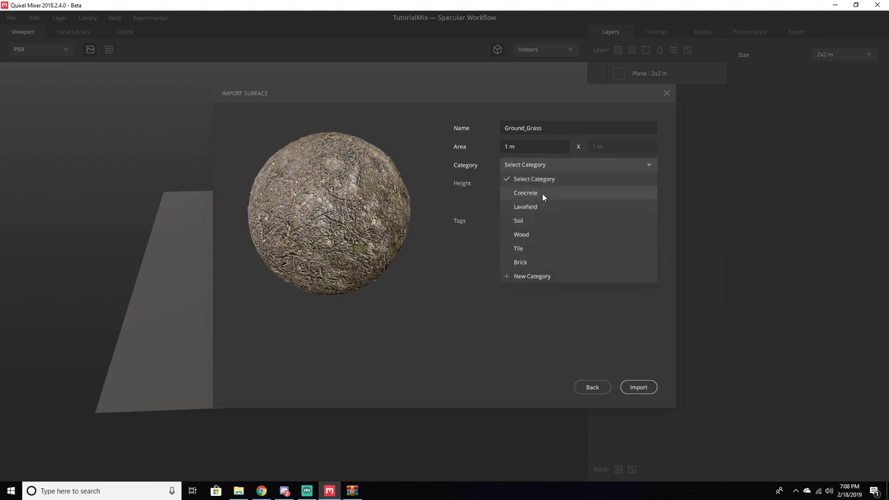
{"action": "left_click", "coordinate": [536, 220]}
{"action": "left_click", "coordinate": [624, 387]}
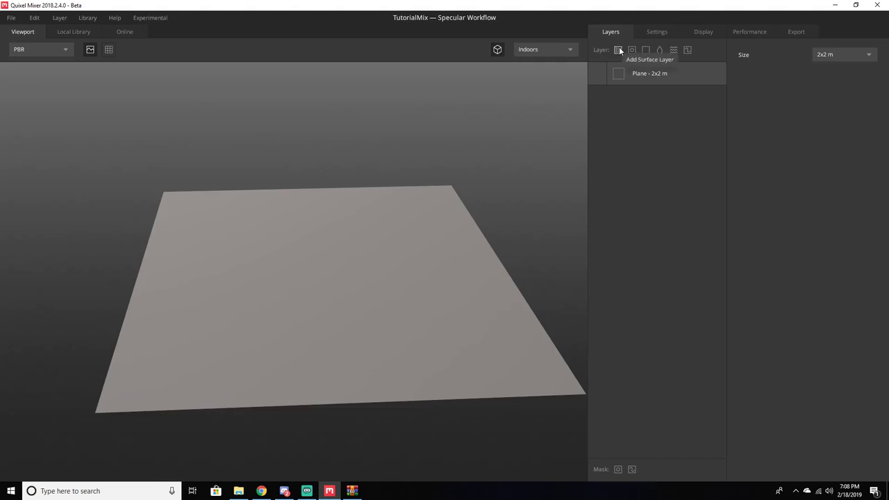
- Add a surface layer to the mix using Ground_Grass from the local library
{"action": "left_click", "coordinate": [619, 50]}
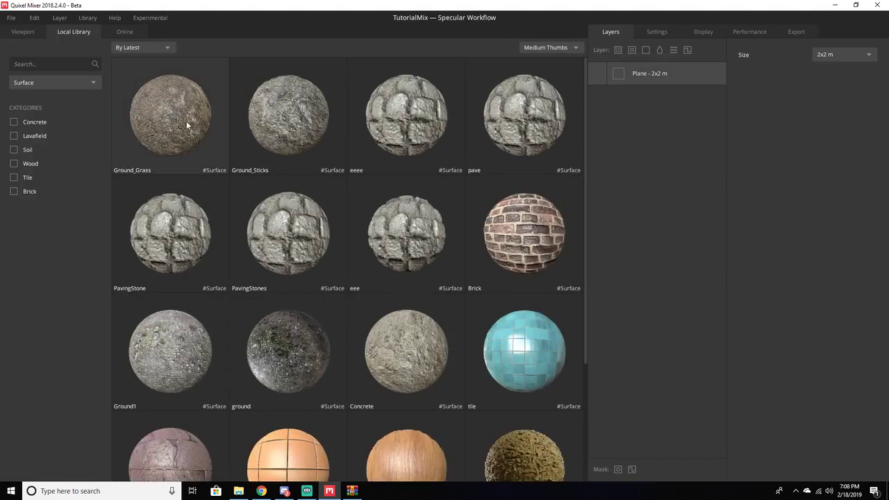
{"action": "left_click", "coordinate": [186, 121]}
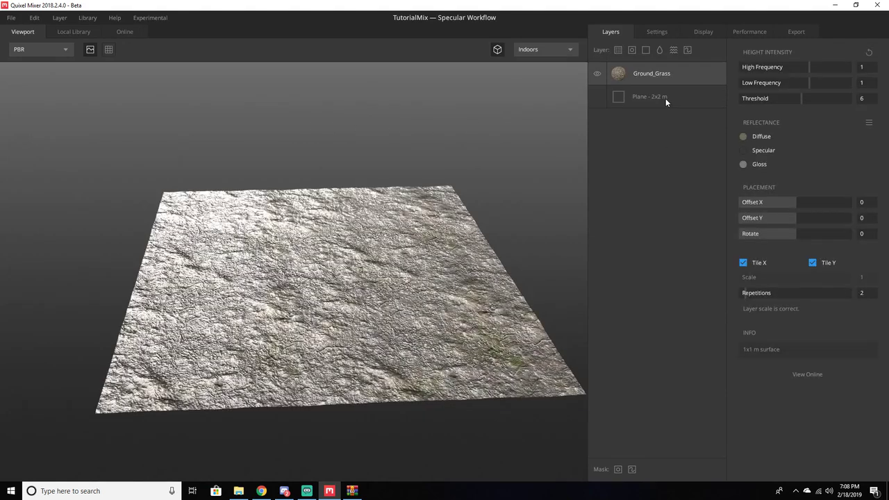
{"action": "scroll", "coordinate": [427, 278], "scroll_direction": "up", "scroll_amount": 5}
{"action": "scroll", "coordinate": [341, 180], "scroll_direction": "down", "scroll_amount": 2}
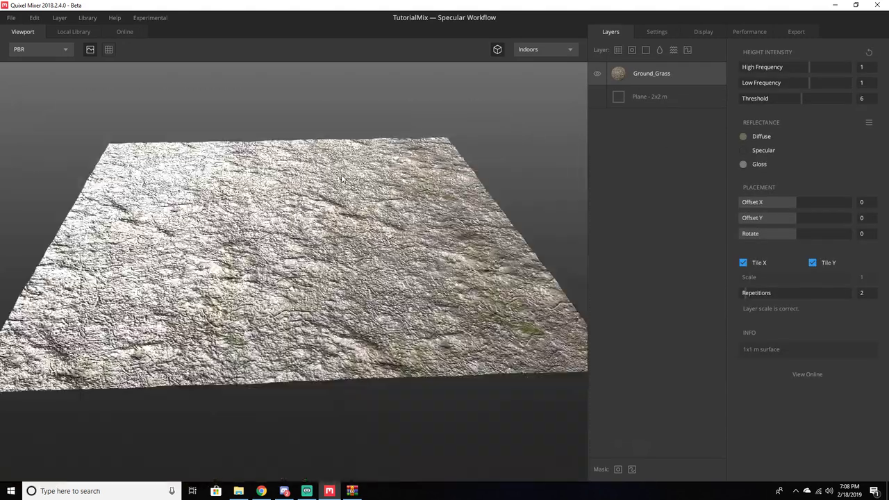
{"action": "middle_click_drag", "start_coordinate": [452, 303], "coordinate": [519, 305]}
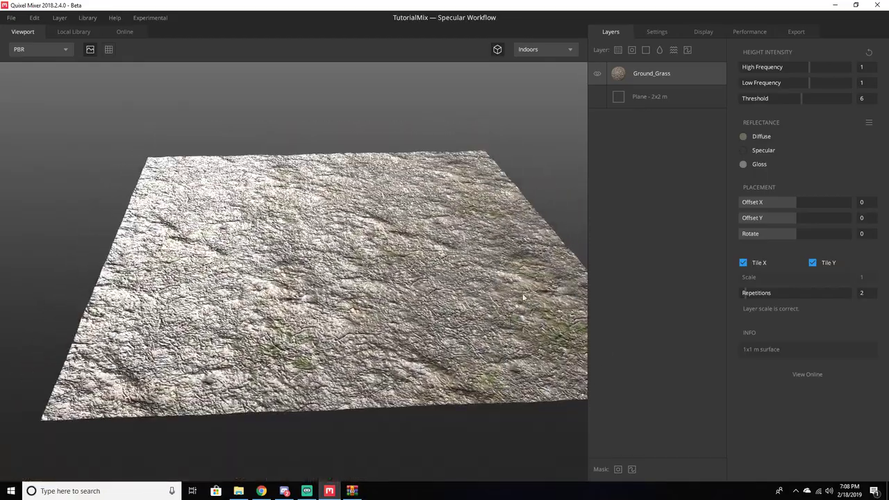
- Darken the Ground_Grass layer's Gloss colour to hex 222222 and apply it
{"action": "left_click", "coordinate": [744, 163]}
{"action": "left_click_drag", "start_coordinate": [439, 239], "coordinate": [438, 266]}
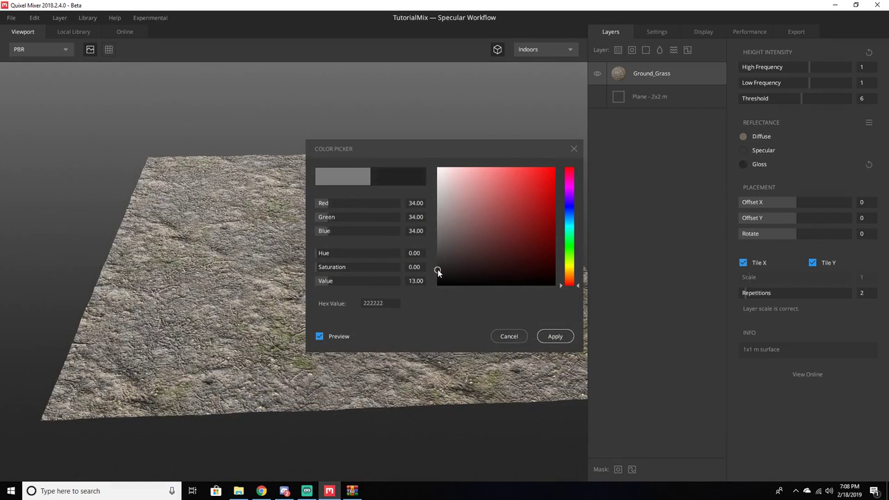
{"action": "left_click", "coordinate": [554, 338]}
{"action": "left_click_drag", "start_coordinate": [558, 343], "coordinate": [507, 316]}
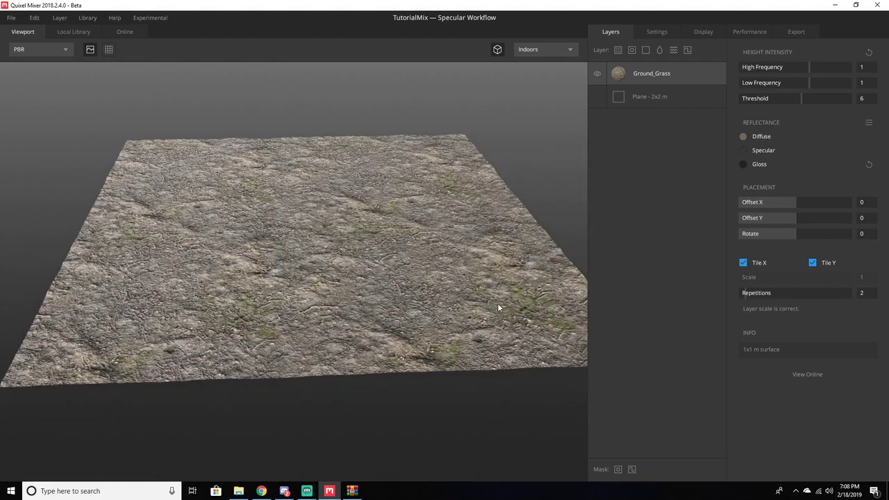
- Raise the Ground_Grass layer's height intensity to 2.141 for High Frequency and 2.074 for Low Frequency
{"action": "scroll", "coordinate": [497, 303], "scroll_direction": "up", "scroll_amount": 3}
{"action": "left_click_drag", "start_coordinate": [812, 68], "coordinate": [825, 83]}
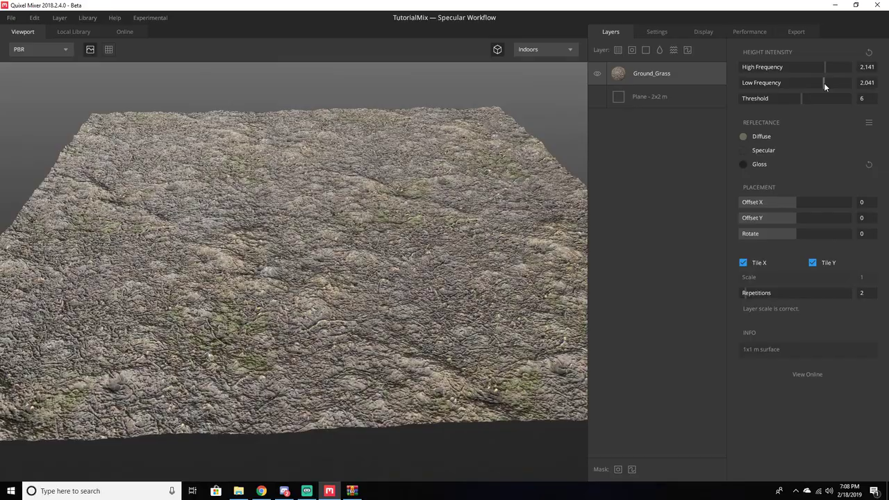
{"action": "left_click_drag", "start_coordinate": [549, 182], "coordinate": [412, 225]}
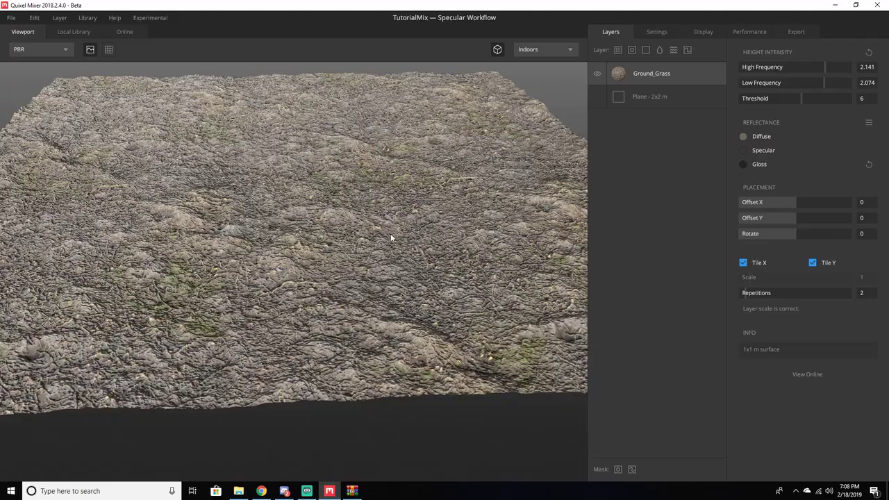
{"action": "scroll", "coordinate": [477, 301], "scroll_direction": "down", "scroll_amount": 5}
{"action": "scroll", "coordinate": [477, 301], "scroll_direction": "up", "scroll_amount": 3}
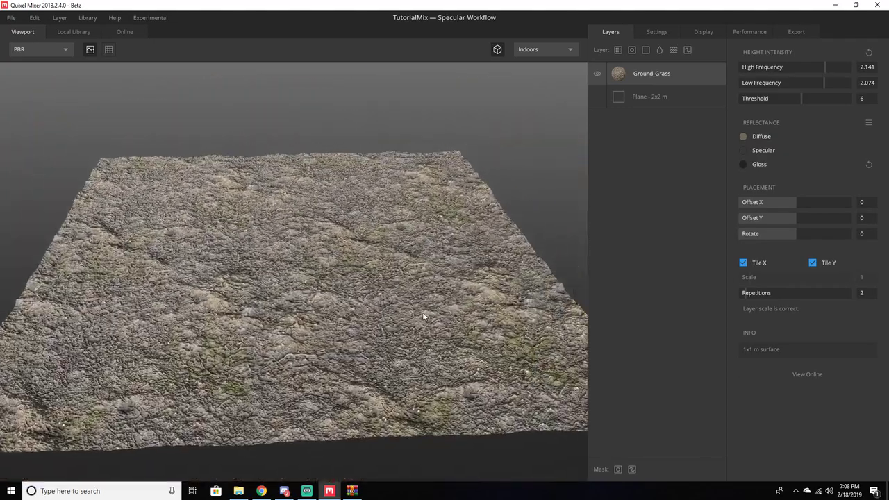
{"action": "scroll", "coordinate": [422, 317], "scroll_direction": "up", "scroll_amount": 3}
{"action": "scroll", "coordinate": [425, 302], "scroll_direction": "down", "scroll_amount": 1}
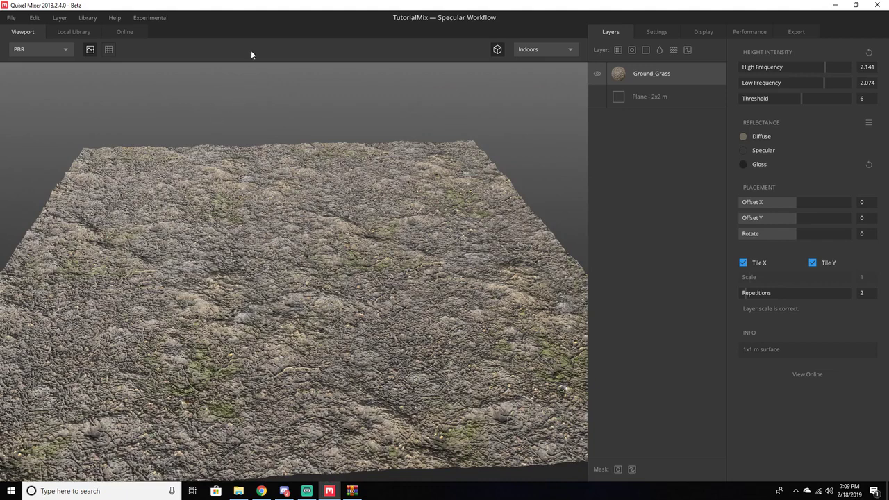
- Add the soil mud surface from the local library as a layer above Ground_Grass
{"action": "left_click", "coordinate": [615, 54]}
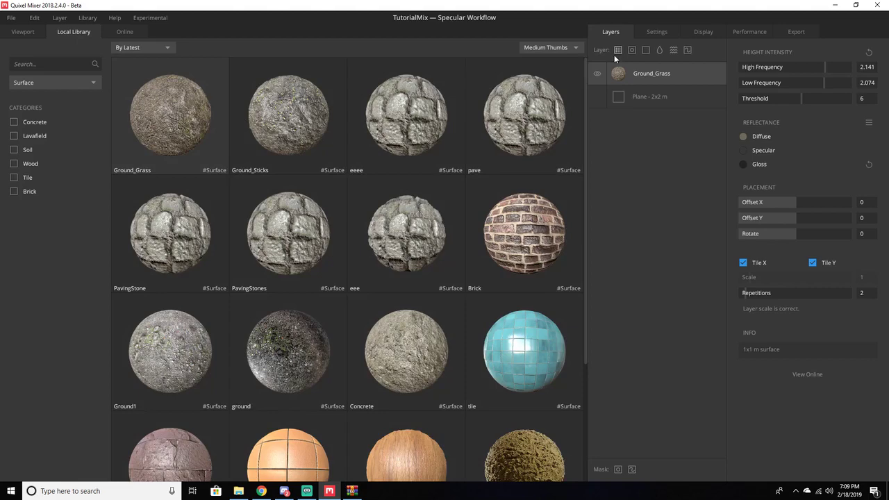
{"action": "scroll", "coordinate": [278, 149], "scroll_direction": "down", "scroll_amount": 2}
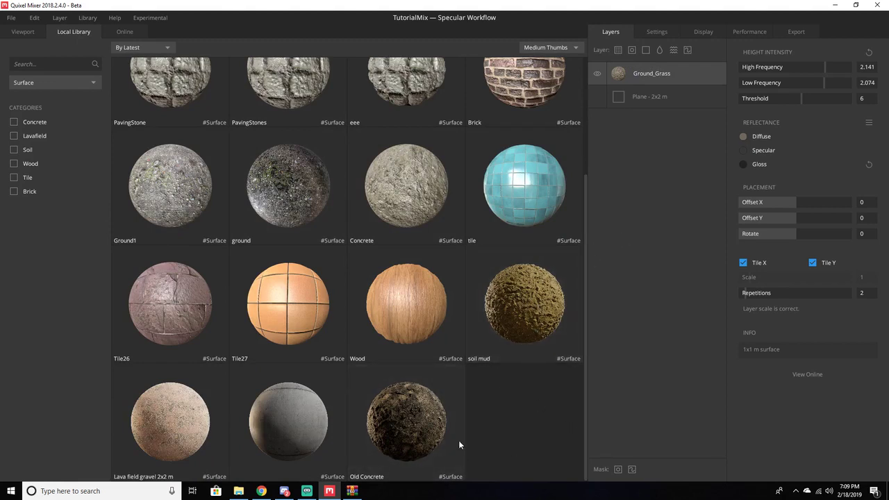
{"action": "double_click", "coordinate": [525, 317]}
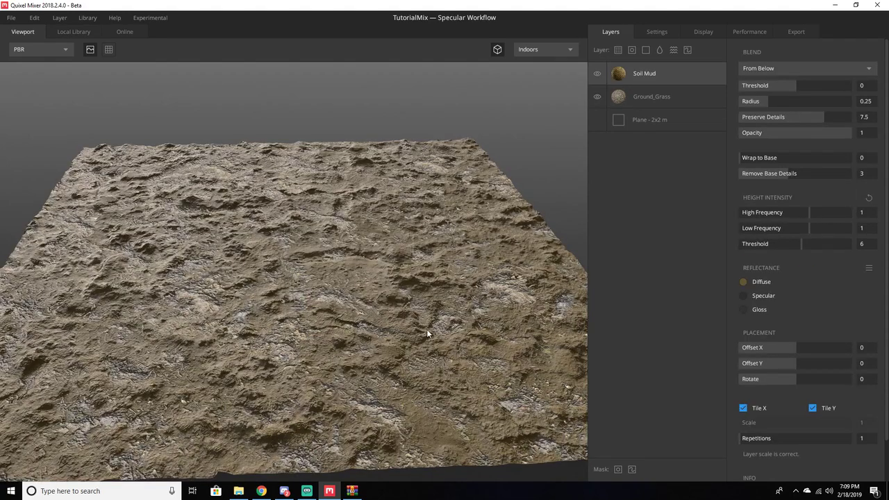
- Set the Soil Mud layer's blend radius to 0.088 and its blend threshold to 0.016
{"action": "left_click_drag", "start_coordinate": [427, 333], "coordinate": [506, 340]}
{"action": "left_click_drag", "start_coordinate": [473, 322], "coordinate": [404, 260]}
{"action": "left_click_drag", "start_coordinate": [292, 156], "coordinate": [303, 238]}
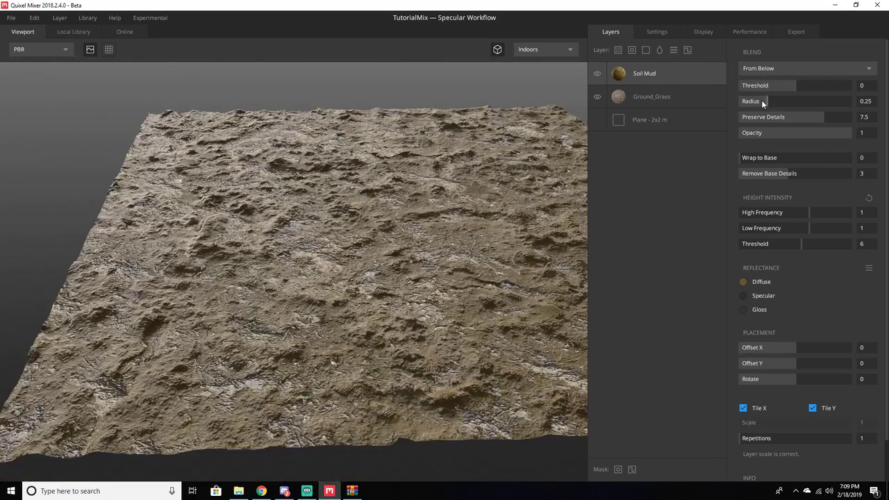
{"action": "left_click_drag", "start_coordinate": [743, 101], "coordinate": [751, 119]}
{"action": "left_click_drag", "start_coordinate": [798, 84], "coordinate": [796, 85]}
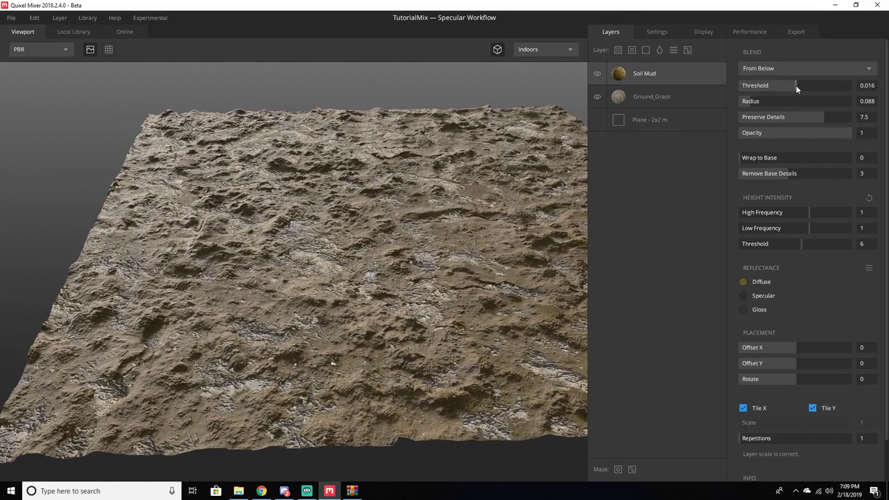
- Add Old Concrete as a surface layer on top of the mix and set its blend threshold to 0.041
{"action": "left_click", "coordinate": [619, 50]}
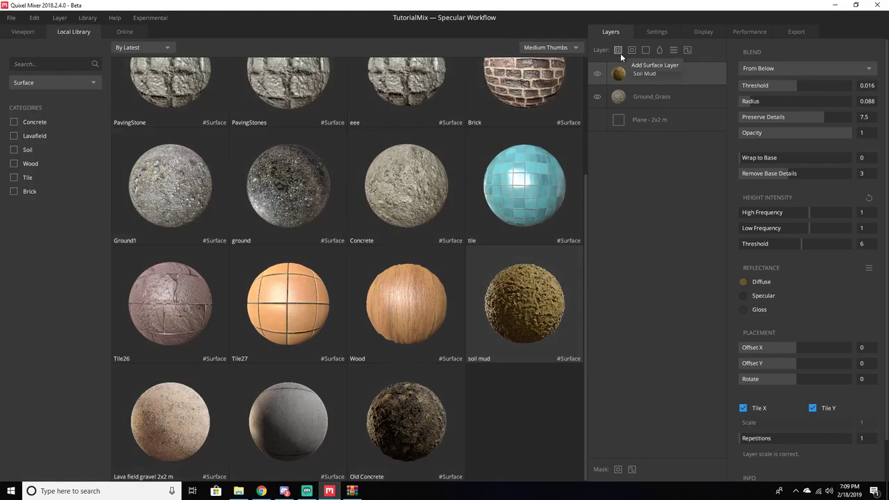
{"action": "left_click", "coordinate": [405, 412]}
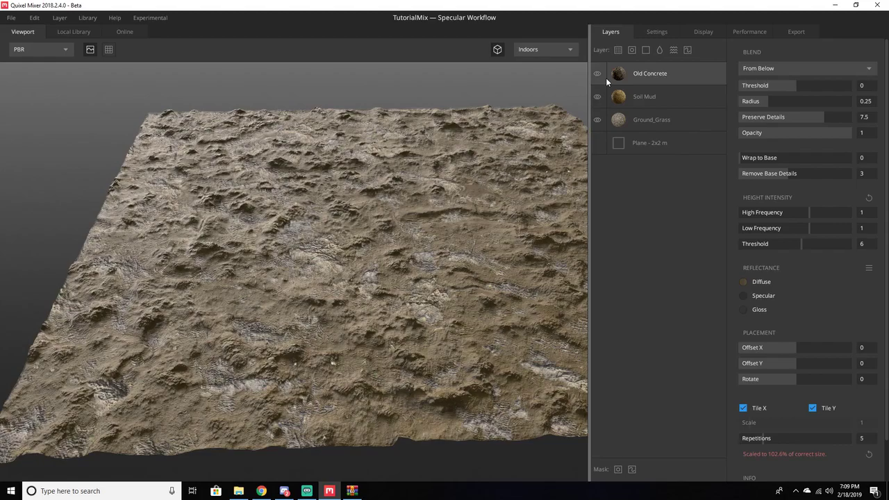
{"action": "left_click", "coordinate": [784, 85]}
{"action": "mouse_move", "coordinate": [790, 82]}
{"action": "left_mouse_down"}
{"action": "mouse_move", "coordinate": [801, 82]}
{"action": "mouse_move", "coordinate": [792, 86]}
{"action": "left_mouse_up"}
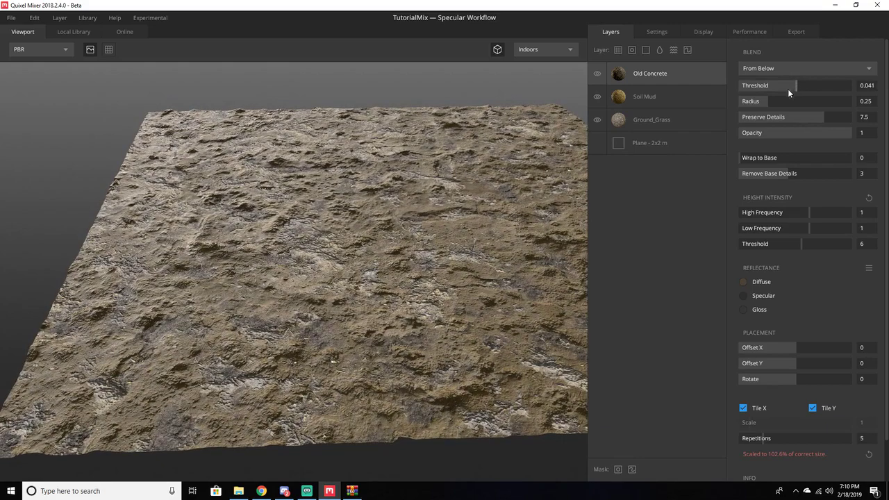
{"action": "scroll", "coordinate": [425, 239], "scroll_direction": "up", "scroll_amount": 3}
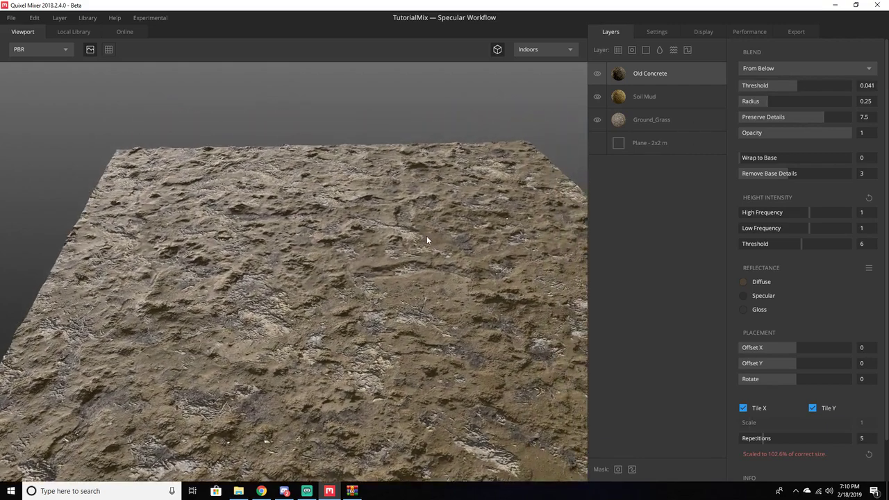
{"action": "left_click_drag", "start_coordinate": [425, 238], "coordinate": [326, 235]}
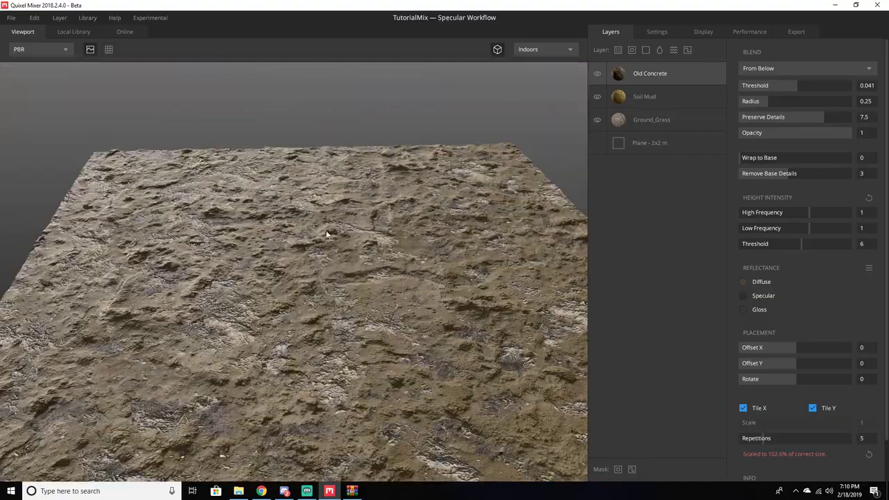
{"action": "left_click_drag", "start_coordinate": [283, 196], "coordinate": [341, 201]}
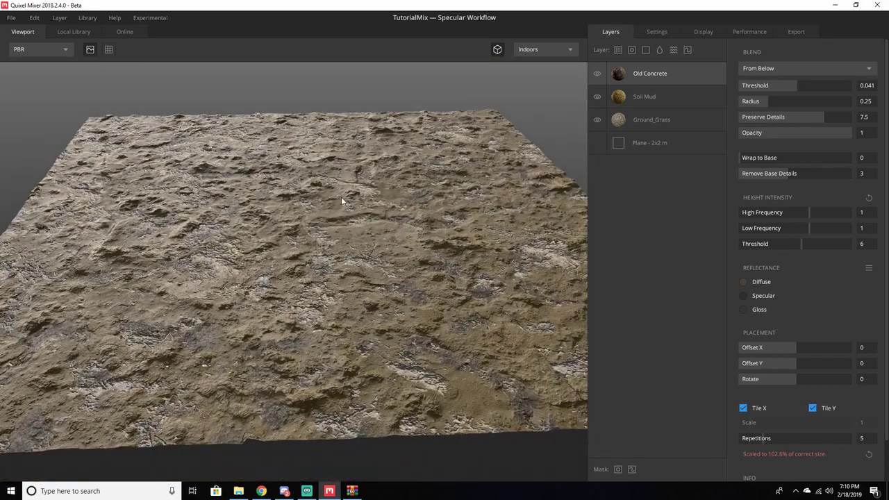
- Add a Liquid layer on top of the mix and set its Surface threshold to 0.107
{"action": "left_click", "coordinate": [661, 50]}
{"action": "left_click", "coordinate": [792, 171]}
{"action": "left_click_drag", "start_coordinate": [792, 171], "coordinate": [798, 171]}
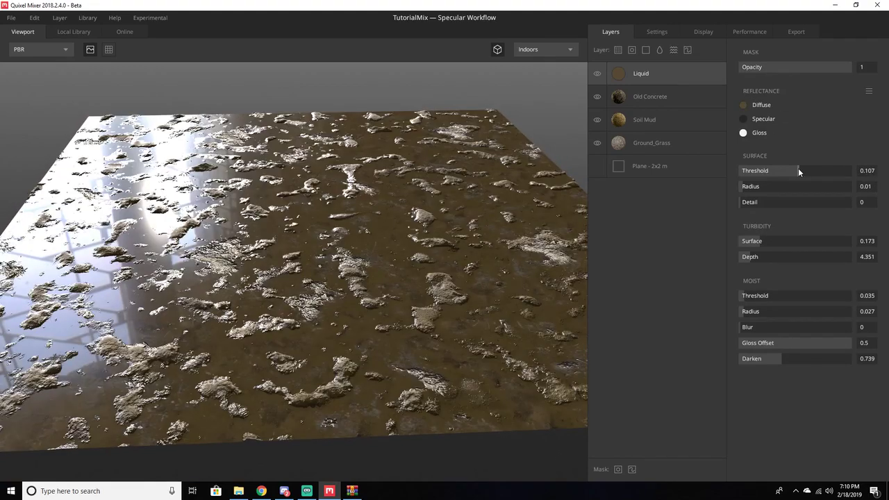
{"action": "mouse_move", "coordinate": [422, 179]}
{"action": "left_mouse_down"}
{"action": "mouse_move", "coordinate": [479, 170]}
{"action": "mouse_move", "coordinate": [474, 196]}
{"action": "mouse_move", "coordinate": [414, 189]}
{"action": "left_mouse_up"}
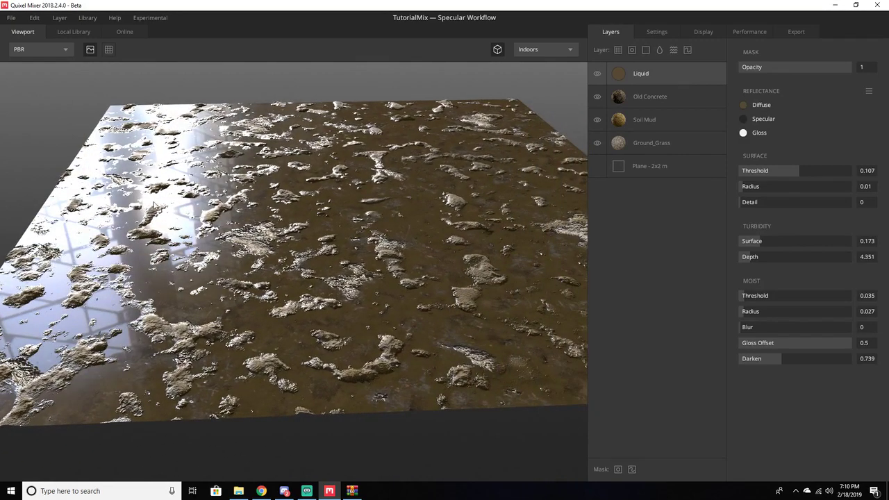
- Add a Noise layer and place it directly beneath the Liquid layer in the stack
{"action": "left_click", "coordinate": [674, 50]}
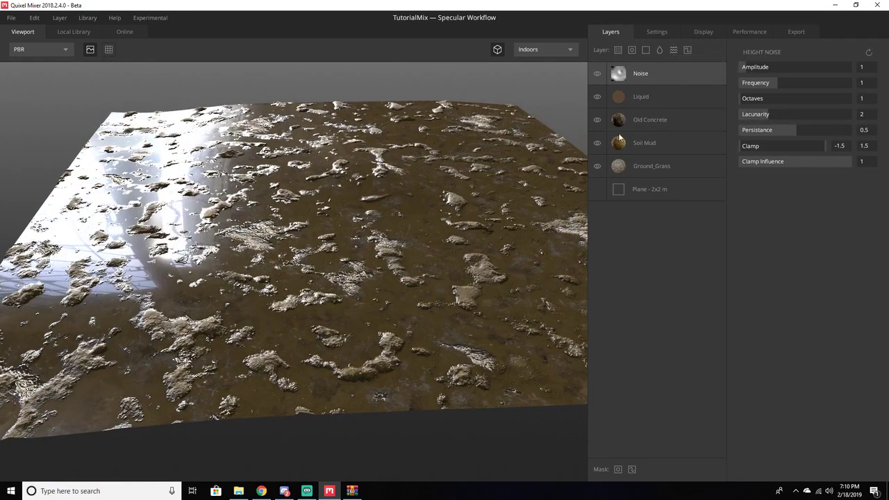
{"action": "scroll", "coordinate": [433, 208], "scroll_direction": "down", "scroll_amount": 3}
{"action": "scroll", "coordinate": [430, 250], "scroll_direction": "up", "scroll_amount": 5}
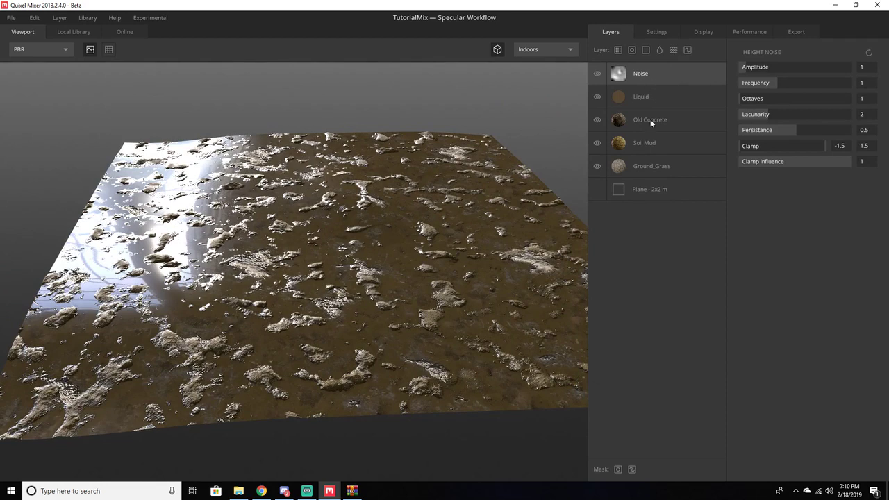
{"action": "left_click_drag", "start_coordinate": [650, 73], "coordinate": [665, 104]}
{"action": "left_click_drag", "start_coordinate": [429, 232], "coordinate": [447, 221]}
{"action": "scroll", "coordinate": [385, 221], "scroll_direction": "up", "scroll_amount": 3}
{"action": "scroll", "coordinate": [385, 221], "scroll_direction": "down", "scroll_amount": 4}
{"action": "mouse_move", "coordinate": [383, 219]}
{"action": "left_mouse_down"}
{"action": "mouse_move", "coordinate": [444, 225]}
{"action": "mouse_move", "coordinate": [471, 241]}
{"action": "mouse_move", "coordinate": [390, 225]}
{"action": "left_mouse_up"}
{"action": "scroll", "coordinate": [379, 200], "scroll_direction": "up", "scroll_amount": 2}
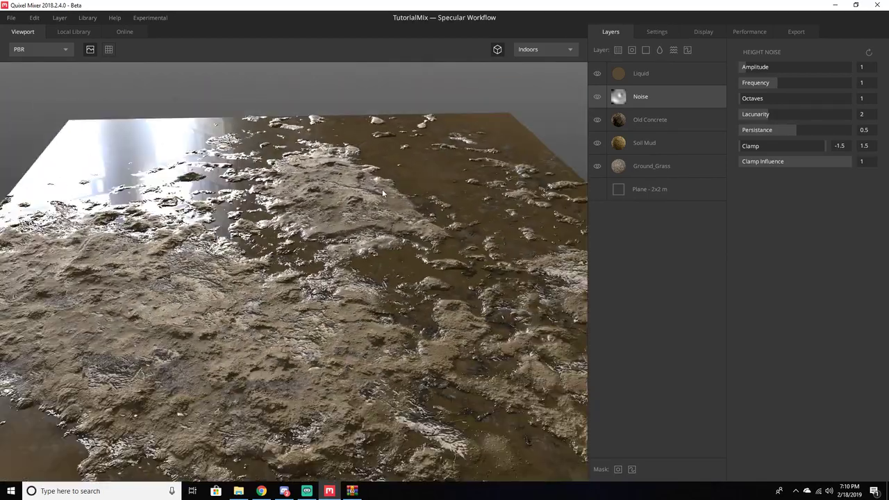
{"action": "left_click_drag", "start_coordinate": [381, 187], "coordinate": [287, 223]}
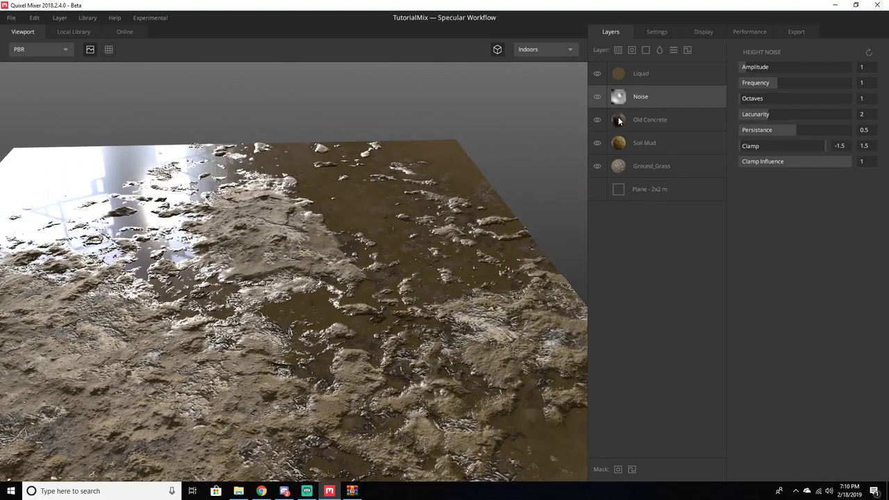
- Set the Noise layer's frequency to 1.682
{"action": "left_click_drag", "start_coordinate": [770, 88], "coordinate": [836, 90]}
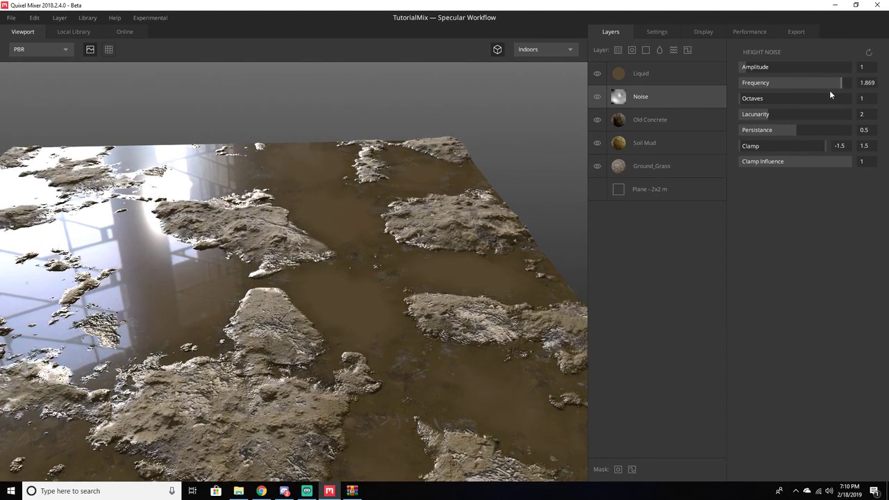
{"action": "scroll", "coordinate": [365, 248], "scroll_direction": "down", "scroll_amount": 3}
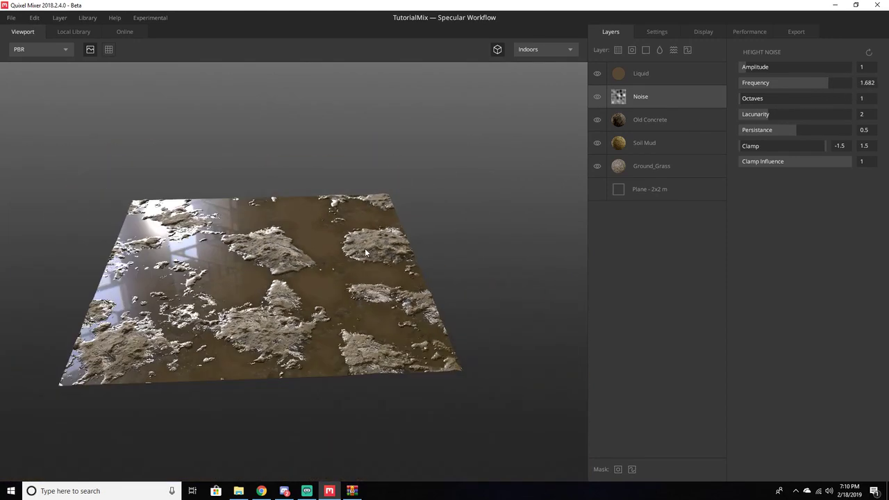
{"action": "left_click_drag", "start_coordinate": [364, 248], "coordinate": [417, 221]}
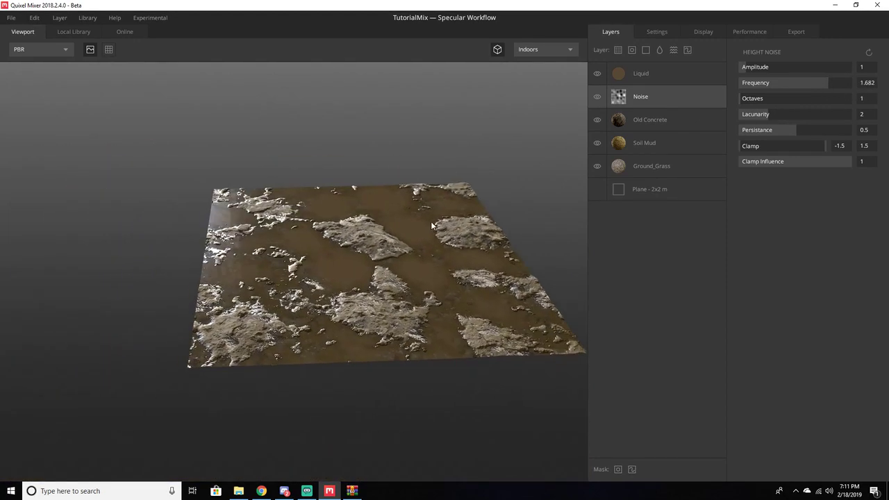
{"action": "scroll", "coordinate": [417, 220], "scroll_direction": "up", "scroll_amount": 5}
- Set the Noise layer's amplitude to 1.078 and its octaves to 8
{"action": "mouse_move", "coordinate": [750, 66]}
{"action": "left_mouse_down"}
{"action": "mouse_move", "coordinate": [764, 67]}
{"action": "mouse_move", "coordinate": [738, 67]}
{"action": "mouse_move", "coordinate": [803, 70]}
{"action": "mouse_move", "coordinate": [745, 66]}
{"action": "left_mouse_up"}
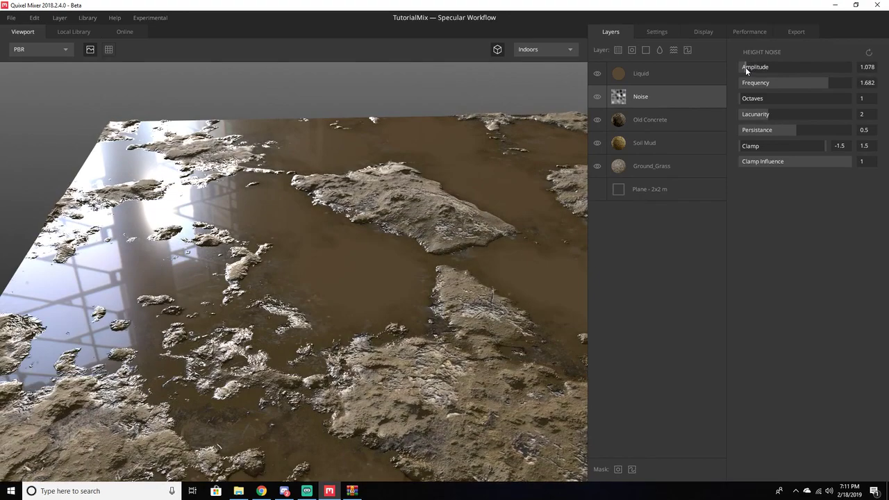
{"action": "left_click_drag", "start_coordinate": [760, 100], "coordinate": [813, 101]}
{"action": "left_click_drag", "start_coordinate": [506, 164], "coordinate": [429, 183]}
{"action": "scroll", "coordinate": [430, 182], "scroll_direction": "down", "scroll_amount": 5}
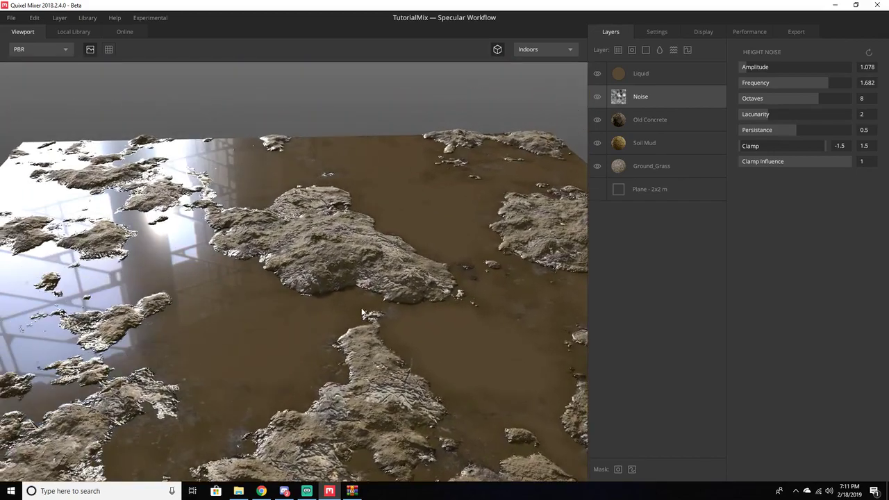
{"action": "scroll", "coordinate": [362, 313], "scroll_direction": "up", "scroll_amount": 3}
{"action": "left_click_drag", "start_coordinate": [362, 313], "coordinate": [457, 225]}
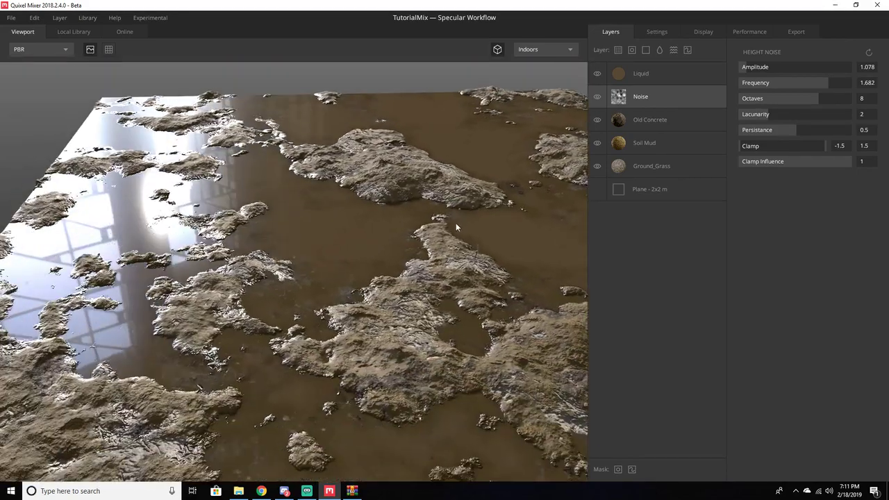
{"action": "scroll", "coordinate": [457, 225], "scroll_direction": "down", "scroll_amount": 5}
- Examine the mix's export settings, including location, resolution, format and the list of maps
{"action": "left_click", "coordinate": [794, 32]}
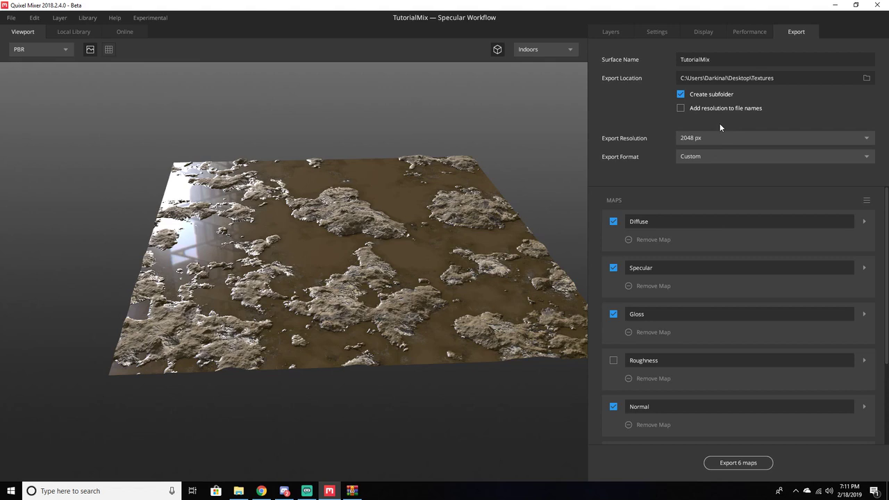
{"action": "scroll", "coordinate": [646, 258], "scroll_direction": "down", "scroll_amount": 2}
{"action": "scroll", "coordinate": [622, 290], "scroll_direction": "down", "scroll_amount": 3}
{"action": "scroll", "coordinate": [620, 292], "scroll_direction": "up", "scroll_amount": 5}
{"action": "left_click", "coordinate": [34, 17]}
{"action": "left_click", "coordinate": [11, 17]}
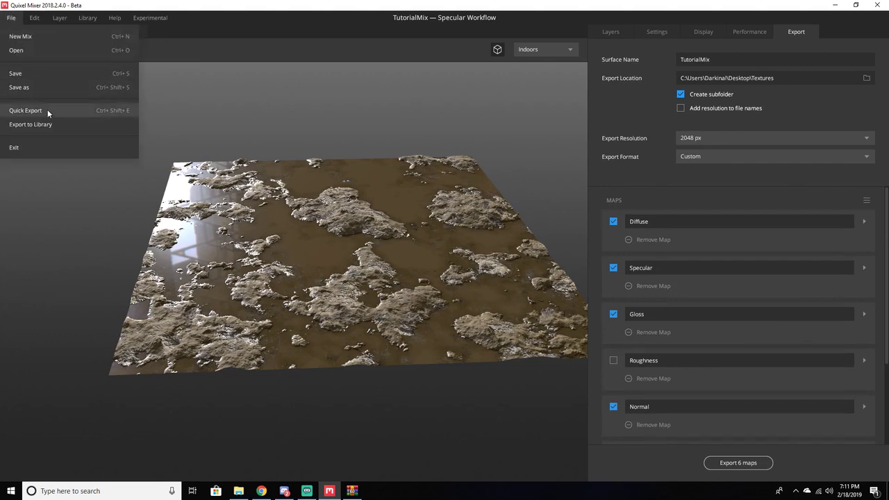
{"action": "left_click", "coordinate": [41, 86]}
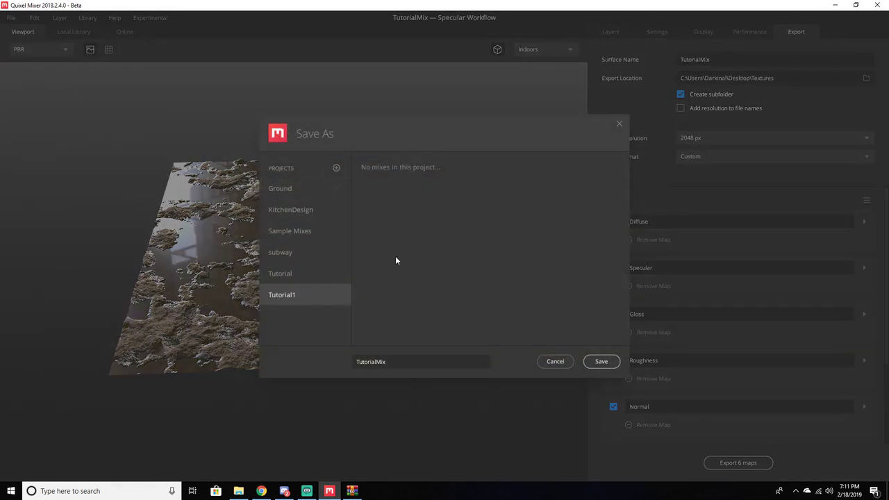
{"action": "key", "text": "Escape"}
- Run a Quick Export of the TutorialMix maps
{"action": "left_click", "coordinate": [11, 17]}
{"action": "left_click", "coordinate": [47, 112]}
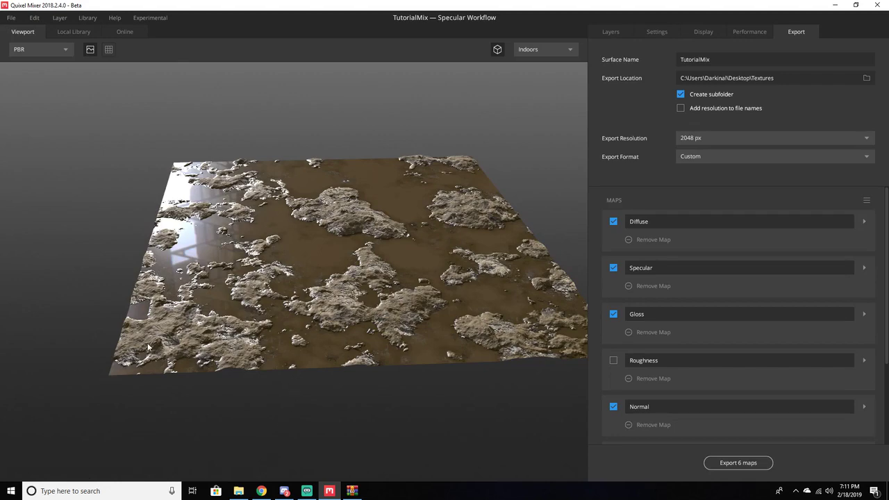
- Minimize the open windows to reach the desktop and launch Blender 2.8, dismissing its splash screen
{"action": "left_click", "coordinate": [828, 4]}
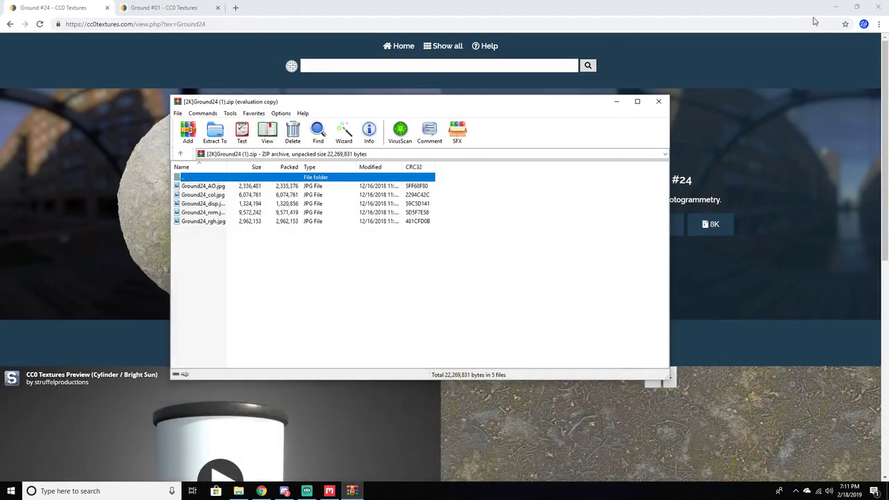
{"action": "left_click", "coordinate": [831, 5]}
{"action": "left_click", "coordinate": [616, 104]}
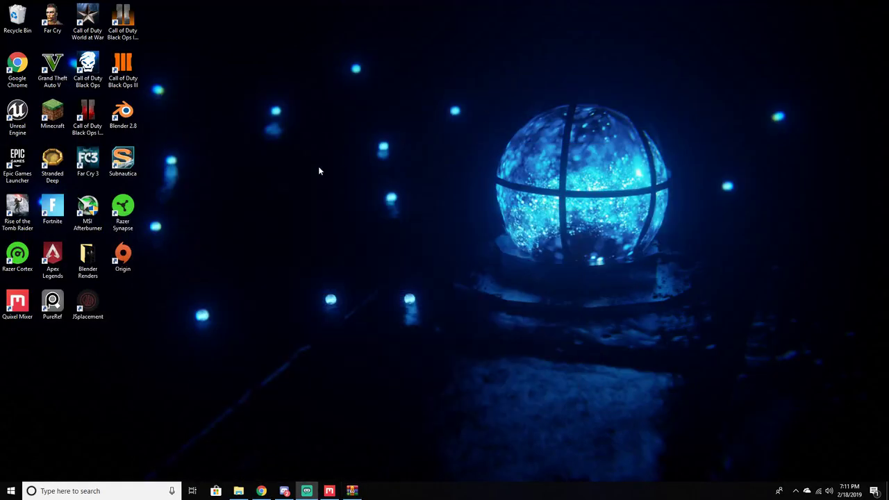
{"action": "double_click", "coordinate": [138, 119]}
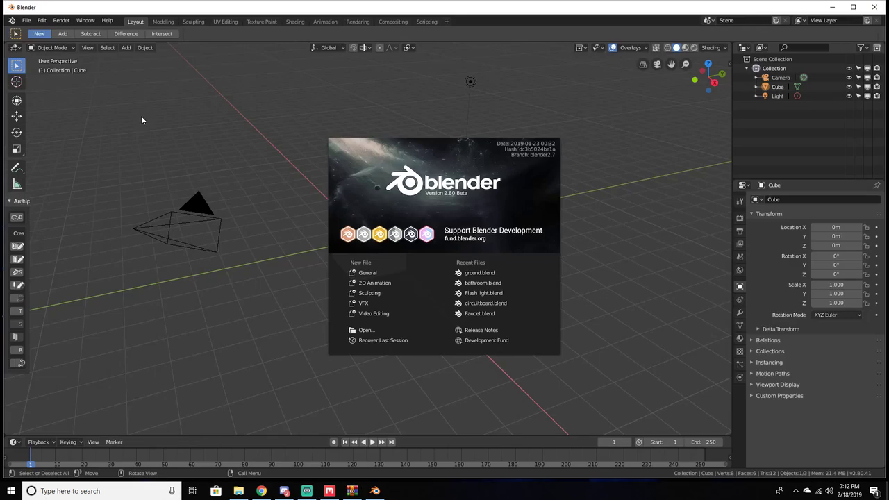
{"action": "left_click", "coordinate": [416, 96]}
{"action": "middle_click_drag", "start_coordinate": [417, 95], "coordinate": [387, 199]}
{"action": "scroll", "coordinate": [417, 157], "scroll_direction": "up", "scroll_amount": 5}
{"action": "scroll", "coordinate": [395, 159], "scroll_direction": "down", "scroll_amount": 4}
{"action": "scroll", "coordinate": [448, 167], "scroll_direction": "down", "scroll_amount": 3}
{"action": "scroll", "coordinate": [433, 192], "scroll_direction": "up", "scroll_amount": 3}
{"action": "scroll", "coordinate": [407, 165], "scroll_direction": "up", "scroll_amount": 4}
{"action": "scroll", "coordinate": [387, 199], "scroll_direction": "down", "scroll_amount": 3}
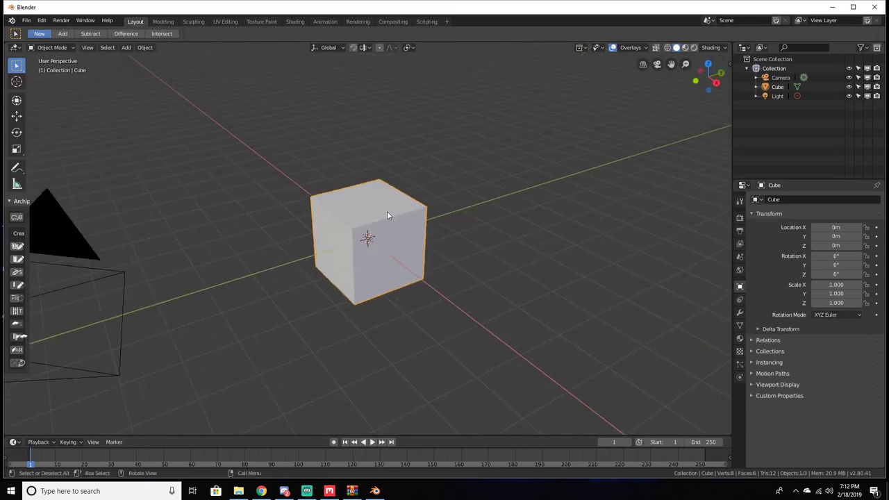
- Delete the default cube from the scene
{"action": "mouse_move", "coordinate": [474, 248]}
{"action": "middle_mouse_down"}
{"action": "mouse_move", "coordinate": [546, 229]}
{"action": "mouse_move", "coordinate": [486, 233]}
{"action": "mouse_move", "coordinate": [481, 257]}
{"action": "mouse_move", "coordinate": [461, 244]}
{"action": "middle_mouse_up"}
{"action": "scroll", "coordinate": [440, 232], "scroll_direction": "up", "scroll_amount": 2}
{"action": "scroll", "coordinate": [481, 257], "scroll_direction": "down", "scroll_amount": 3}
{"action": "scroll", "coordinate": [474, 250], "scroll_direction": "up", "scroll_amount": 2}
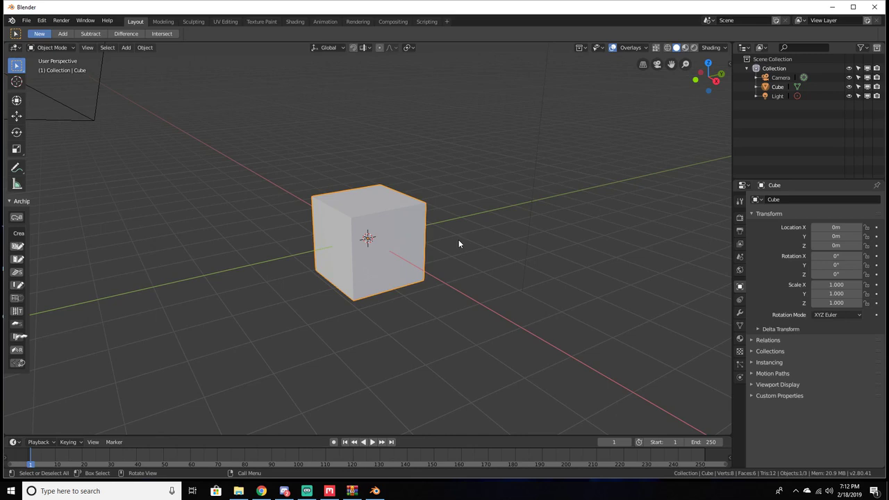
{"action": "mouse_move", "coordinate": [459, 244]}
{"action": "middle_mouse_down"}
{"action": "mouse_move", "coordinate": [452, 208]}
{"action": "mouse_move", "coordinate": [448, 243]}
{"action": "mouse_move", "coordinate": [416, 197]}
{"action": "mouse_move", "coordinate": [422, 254]}
{"action": "mouse_move", "coordinate": [461, 229]}
{"action": "mouse_move", "coordinate": [401, 233]}
{"action": "mouse_move", "coordinate": [428, 223]}
{"action": "mouse_move", "coordinate": [547, 229]}
{"action": "mouse_move", "coordinate": [464, 245]}
{"action": "middle_mouse_up"}
{"action": "scroll", "coordinate": [449, 242], "scroll_direction": "up", "scroll_amount": 3}
{"action": "scroll", "coordinate": [397, 215], "scroll_direction": "down", "scroll_amount": 4}
{"action": "scroll", "coordinate": [421, 254], "scroll_direction": "up", "scroll_amount": 3}
{"action": "key", "text": "x"}
{"action": "left_click", "coordinate": [460, 230]}
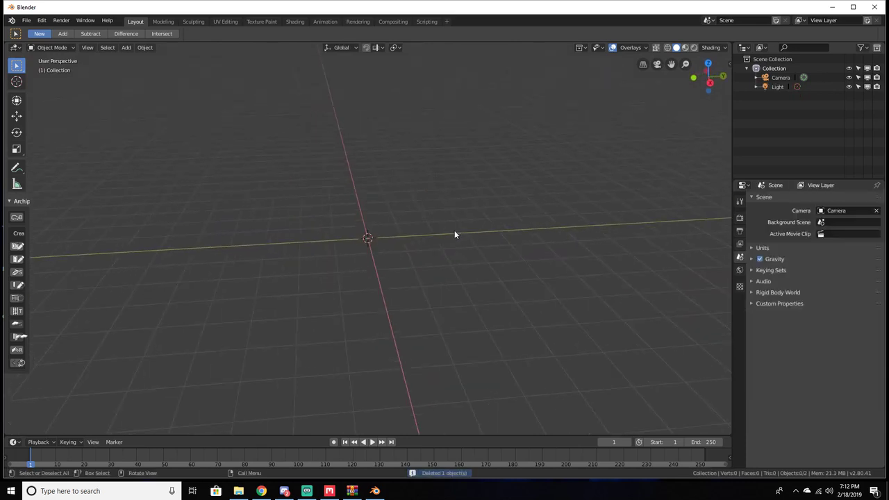
- Add a plane mesh at the origin and scale it up uniformly to about 6.06
{"action": "key", "text": "shift+a"}
{"action": "mouse_move", "coordinate": [418, 214]}
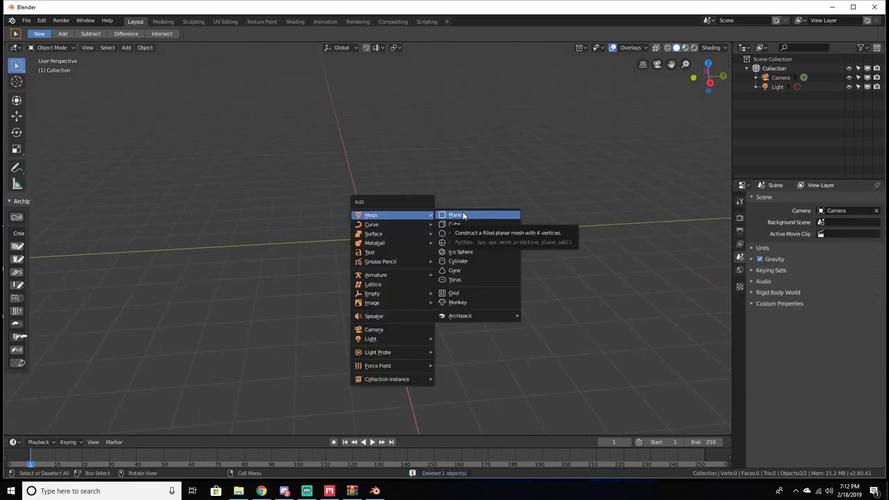
{"action": "left_click", "coordinate": [463, 216]}
{"action": "key", "text": "s"}
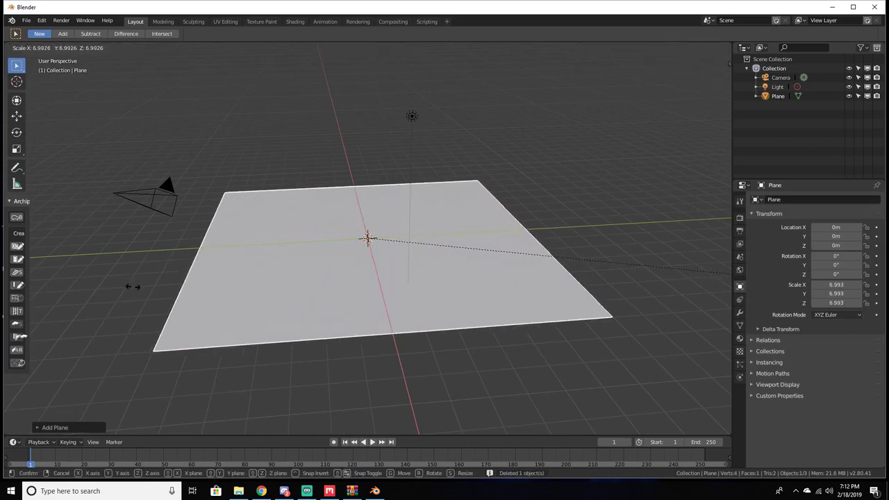
{"action": "left_click", "coordinate": [63, 259]}
{"action": "middle_click_drag", "start_coordinate": [69, 260], "coordinate": [224, 169]}
{"action": "scroll", "coordinate": [122, 255], "scroll_direction": "up", "scroll_amount": 3}
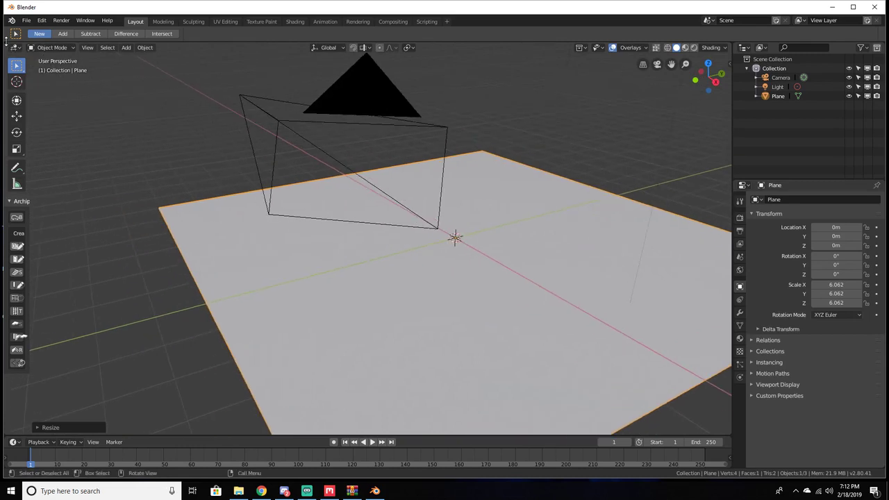
- Maximize the window, split the 3D viewport and turn the new area into a Shader Editor with its sidebar collapsed
{"action": "left_click_drag", "start_coordinate": [6, 43], "coordinate": [146, 84]}
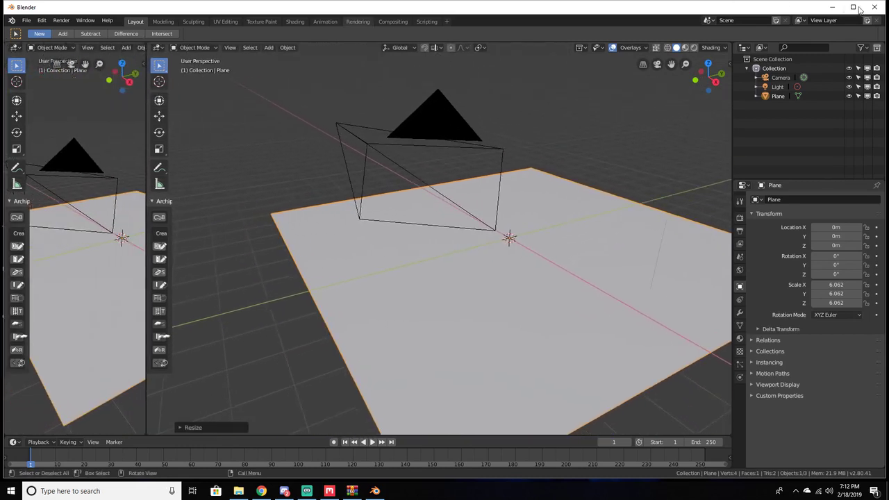
{"action": "left_click", "coordinate": [853, 7]}
{"action": "left_click_drag", "start_coordinate": [142, 51], "coordinate": [296, 51]}
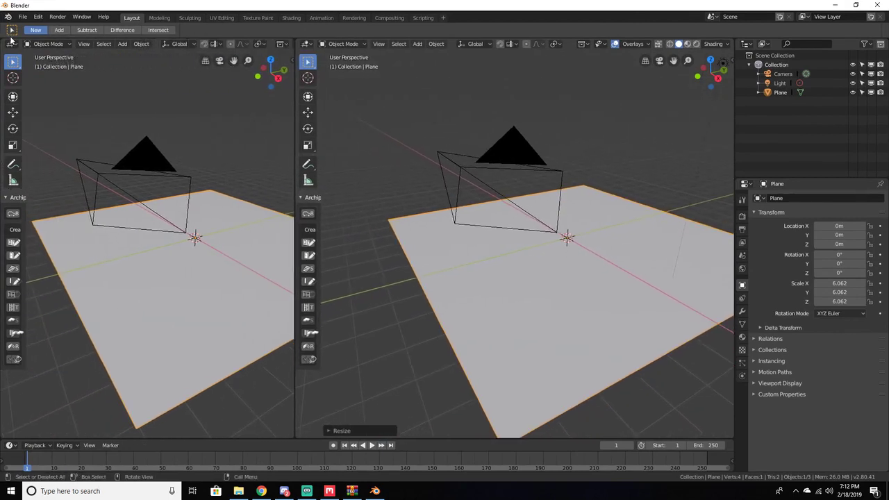
{"action": "left_click", "coordinate": [11, 43]}
{"action": "left_click", "coordinate": [66, 103]}
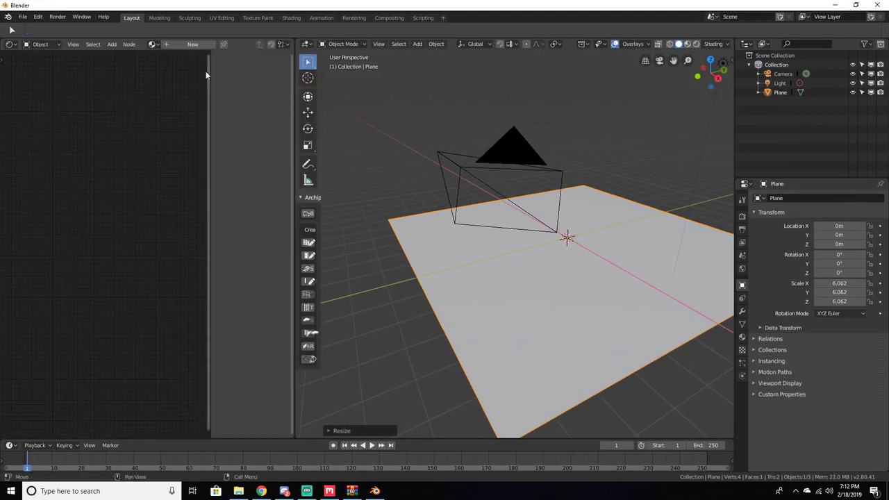
{"action": "left_click_drag", "start_coordinate": [210, 78], "coordinate": [277, 78]}
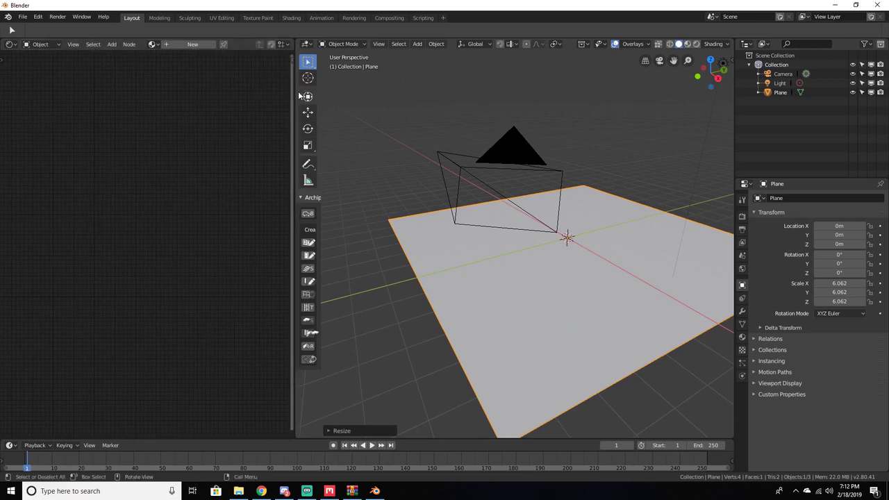
- Create a new material on the plane and attach Texture Coordinate, Mapping and Image Texture nodes to its Principled BSDF
{"action": "left_click", "coordinate": [202, 47]}
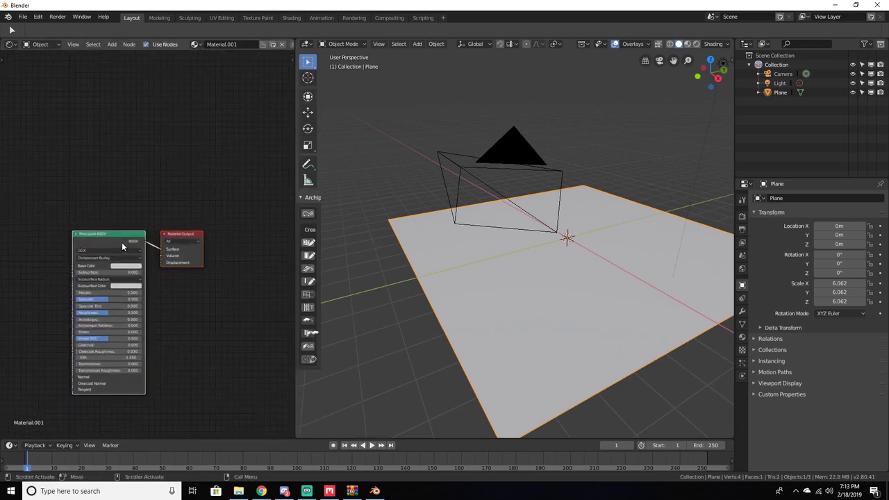
{"action": "middle_click_drag", "start_coordinate": [112, 241], "coordinate": [226, 154]}
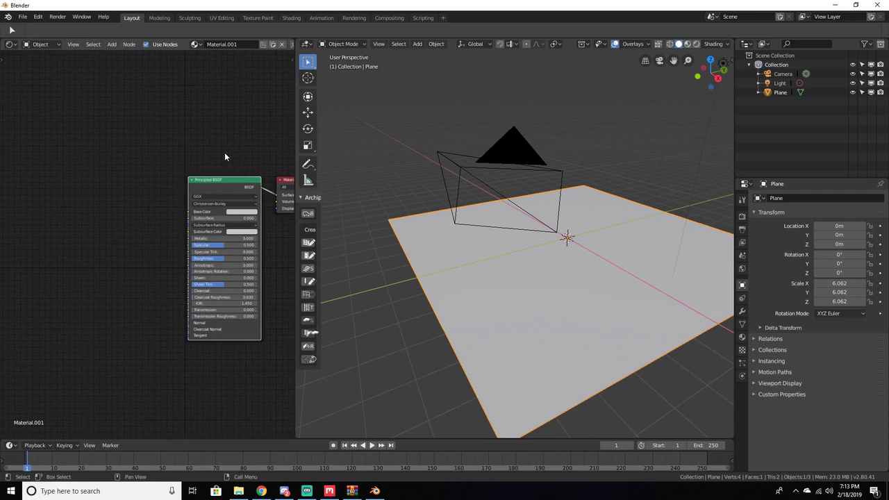
{"action": "key", "text": "ctrl+t"}
{"action": "scroll", "coordinate": [222, 178], "scroll_direction": "down", "scroll_amount": 2}
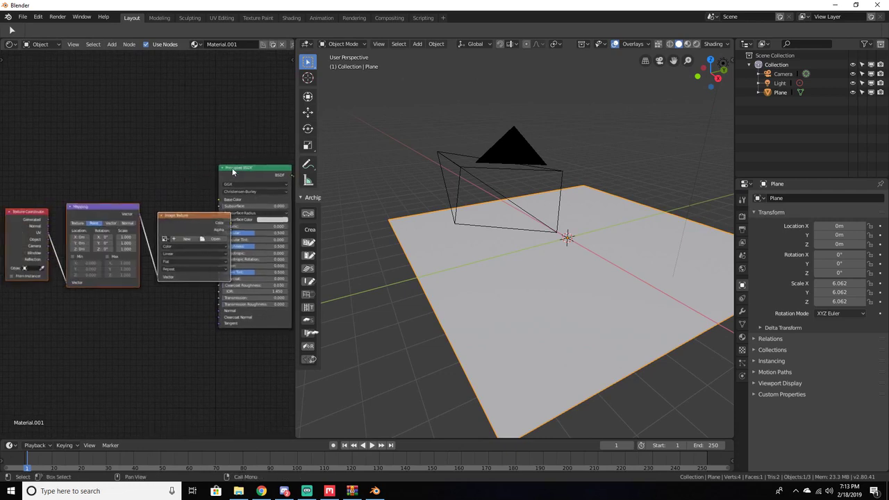
- Spread out the Texture Coordinate, Mapping and Image Texture nodes so they no longer overlap the Principled BSDF
{"action": "left_click_drag", "start_coordinate": [48, 219], "coordinate": [34, 174]}
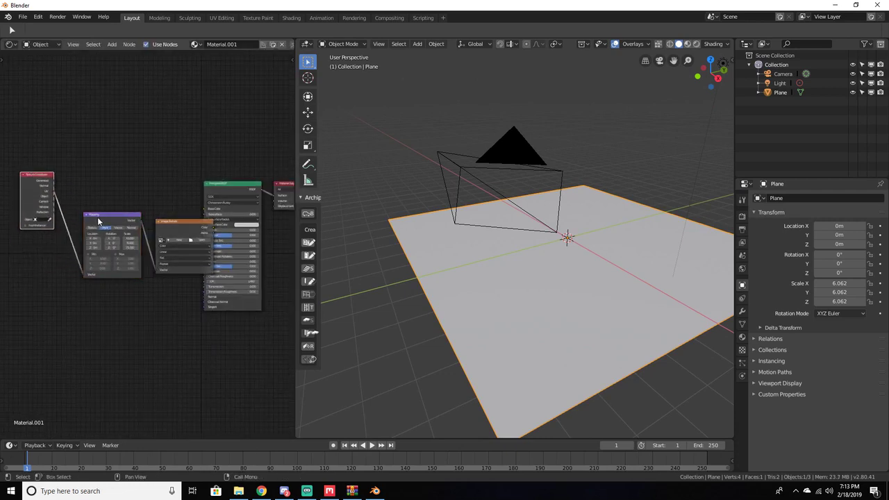
{"action": "left_click_drag", "start_coordinate": [127, 229], "coordinate": [101, 235]}
{"action": "left_click_drag", "start_coordinate": [175, 229], "coordinate": [147, 226]}
{"action": "left_click_drag", "start_coordinate": [39, 183], "coordinate": [22, 181]}
{"action": "scroll", "coordinate": [88, 201], "scroll_direction": "up", "scroll_amount": 2}
{"action": "middle_click_drag", "start_coordinate": [141, 169], "coordinate": [168, 171]}
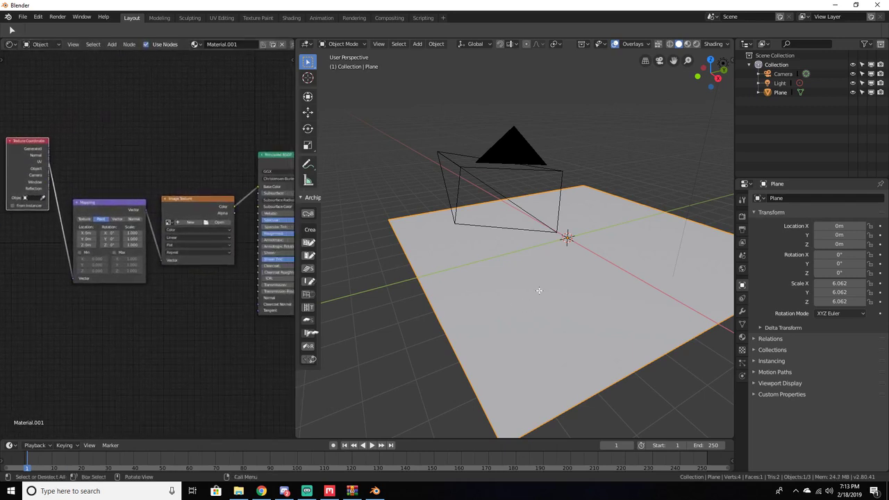
- UV unwrap the plane in Edit Mode and return to Object Mode
{"action": "key", "text": "Tab"}
{"action": "key", "text": "u"}
{"action": "left_click", "coordinate": [539, 291]}
{"action": "key", "text": "Tab"}
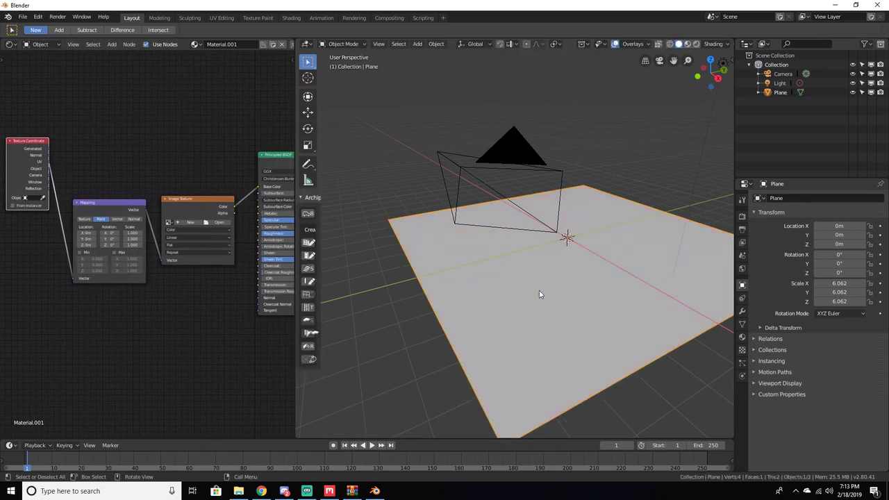
- Load TutorialMix_Diffuse.png into the Image Texture node that feeds the Base Color
{"action": "middle_click_drag", "start_coordinate": [199, 336], "coordinate": [141, 342]}
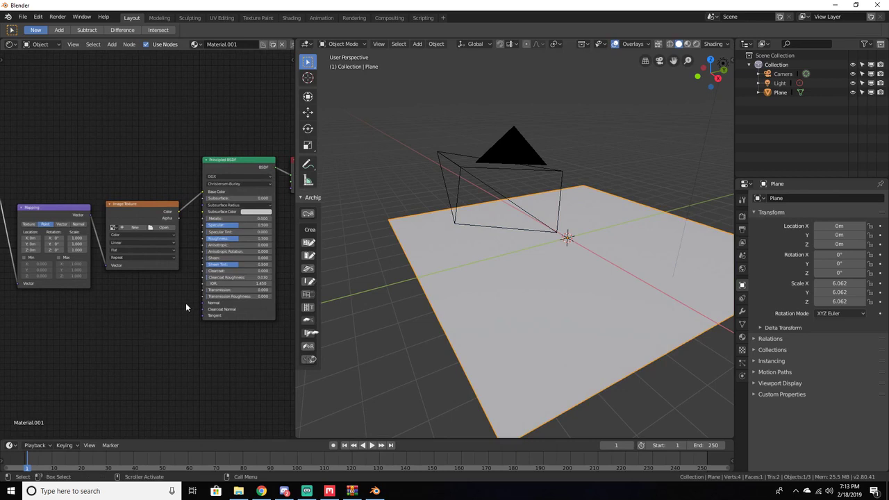
{"action": "middle_click_drag", "start_coordinate": [162, 313], "coordinate": [113, 292]}
{"action": "scroll", "coordinate": [113, 291], "scroll_direction": "up", "scroll_amount": 2}
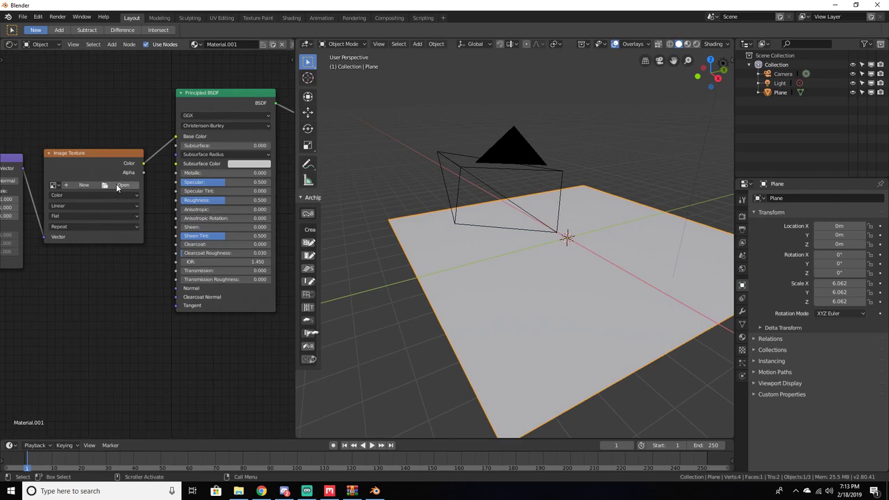
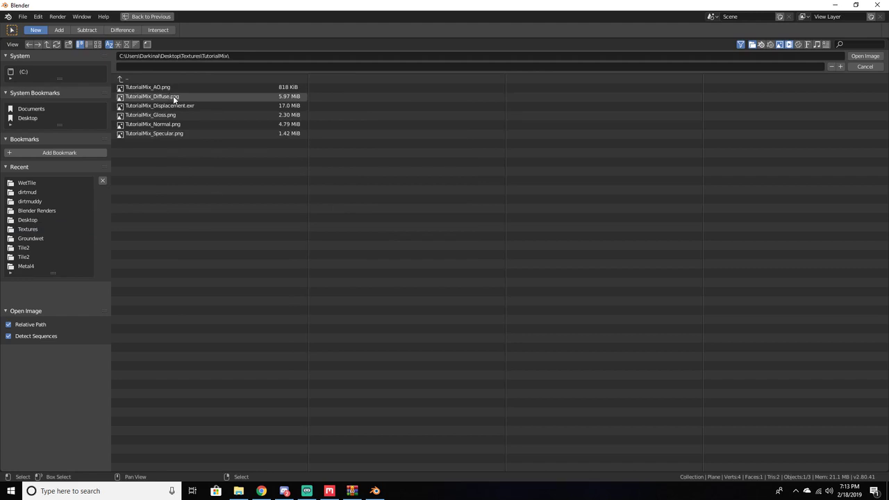
{"action": "left_click", "coordinate": [173, 95]}
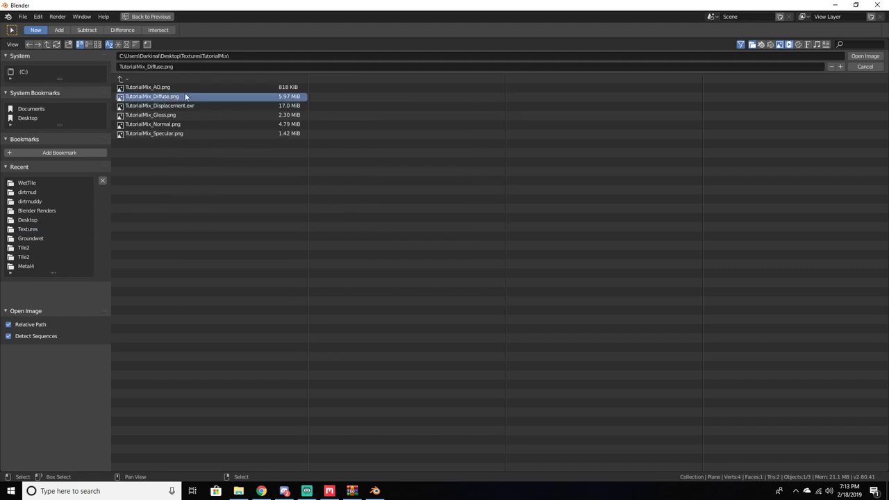
{"action": "left_click", "coordinate": [865, 56]}
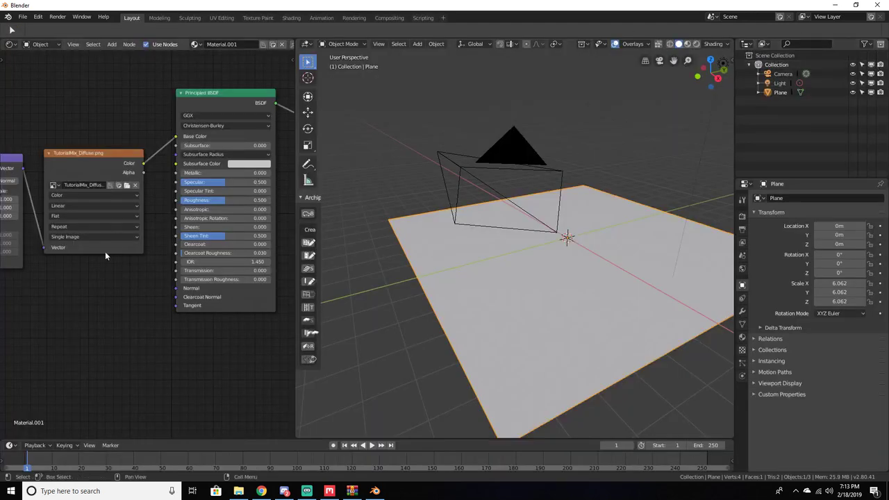
- Duplicate the diffuse texture node, set the copy's color space to Non-Color Data and place it below the Mapping node
{"action": "middle_click_drag", "start_coordinate": [139, 314], "coordinate": [183, 318]}
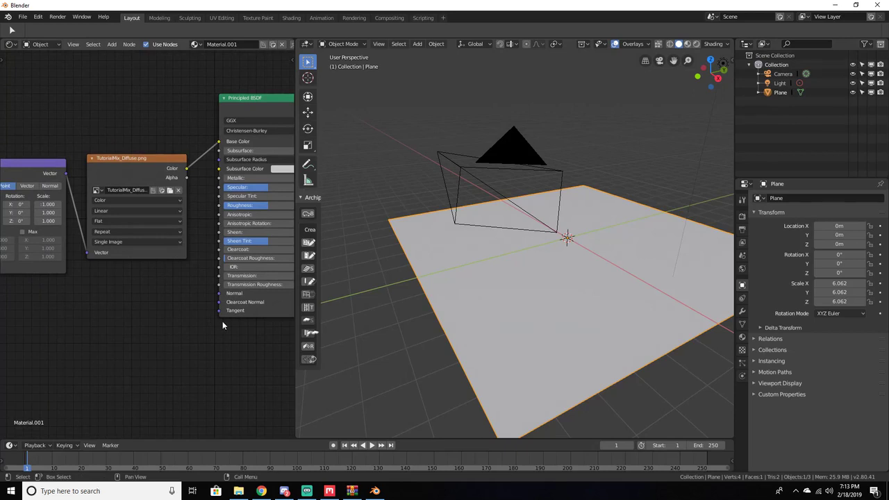
{"action": "scroll", "coordinate": [214, 266], "scroll_direction": "down", "scroll_amount": 5}
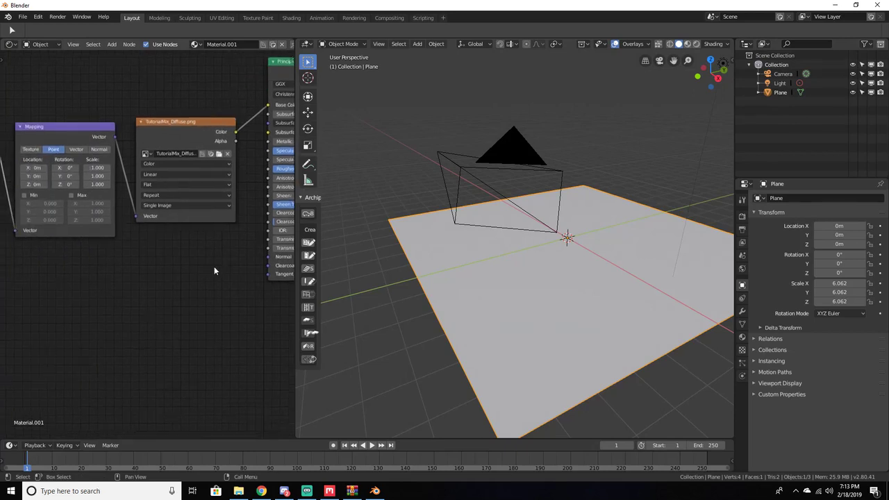
{"action": "left_click", "coordinate": [170, 184]}
{"action": "key", "text": "shift+d"}
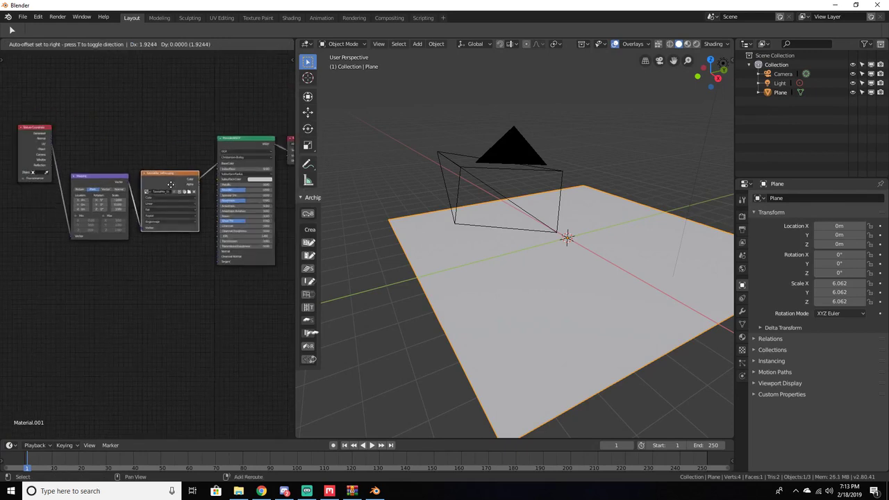
{"action": "left_click", "coordinate": [171, 262]}
{"action": "scroll", "coordinate": [170, 262], "scroll_direction": "up", "scroll_amount": 2}
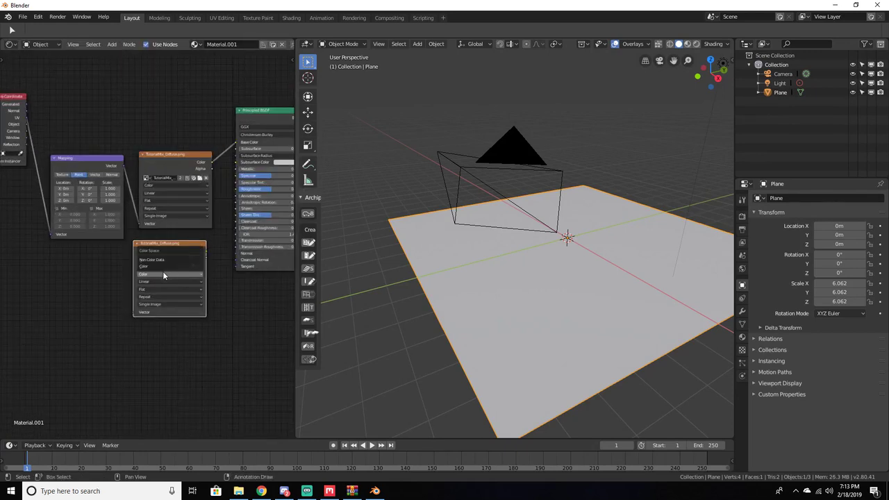
{"action": "left_click", "coordinate": [162, 271]}
{"action": "left_click", "coordinate": [172, 255]}
{"action": "left_click_drag", "start_coordinate": [172, 256], "coordinate": [76, 289]}
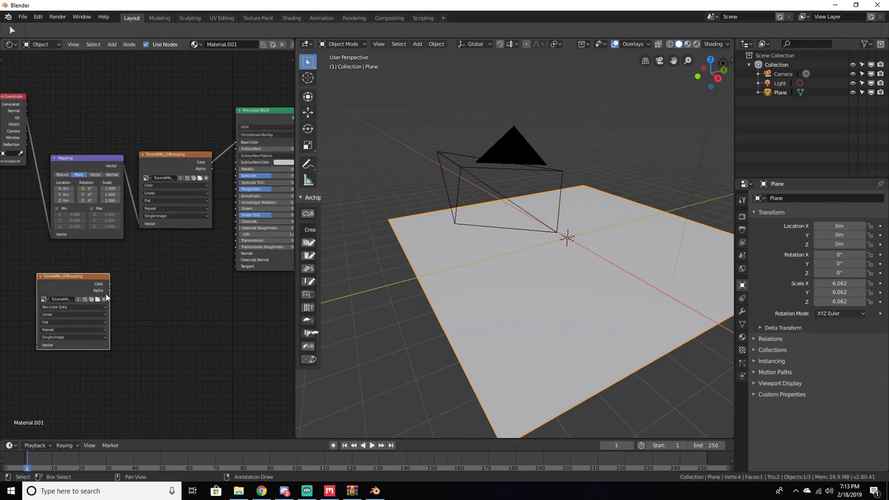
- Load TutorialMix_Normal.png into the duplicated texture node and connect its Color output to the Principled BSDF's Normal input
{"action": "left_click", "coordinate": [99, 299]}
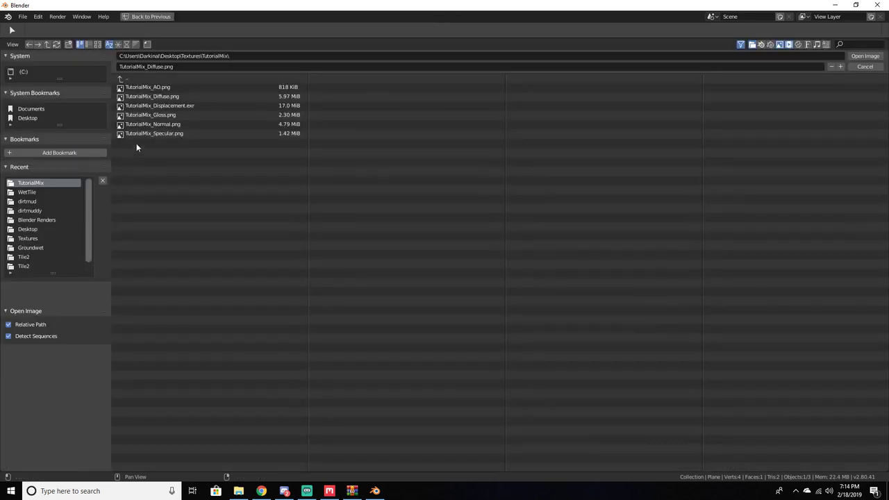
{"action": "left_click", "coordinate": [157, 124]}
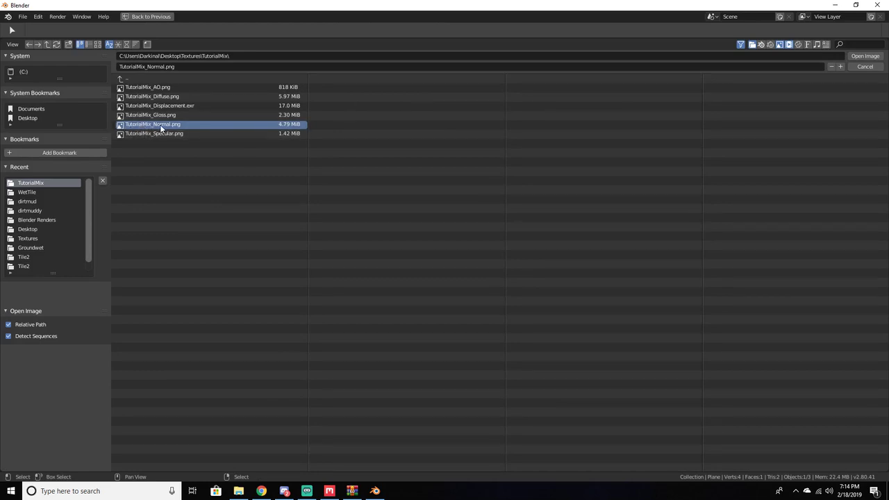
{"action": "left_click", "coordinate": [865, 55]}
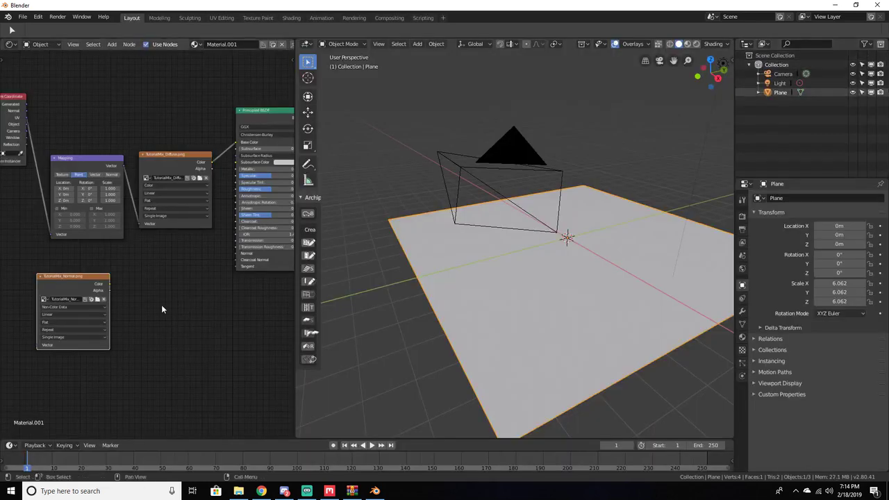
{"action": "left_click", "coordinate": [148, 266]}
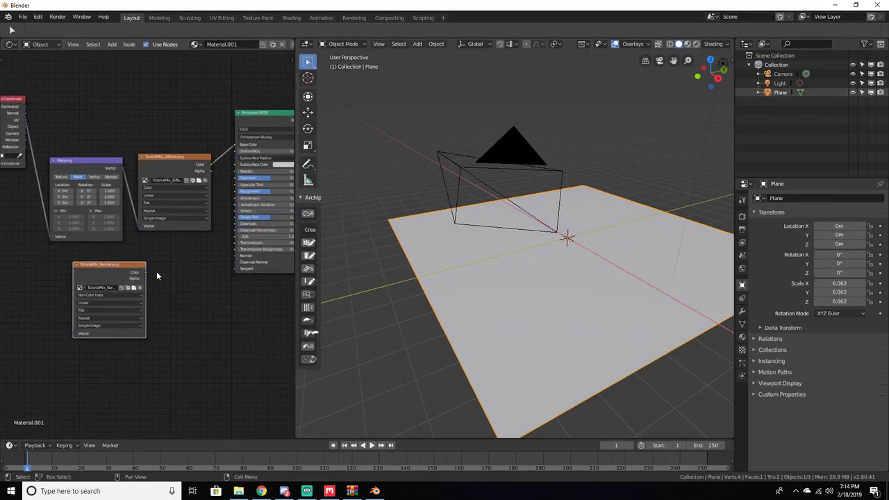
{"action": "left_click_drag", "start_coordinate": [146, 272], "coordinate": [236, 257]}
- Switch the 3D viewport to Rendered shading and inspect the textured plane
{"action": "scroll", "coordinate": [569, 287], "scroll_direction": "up", "scroll_amount": 5}
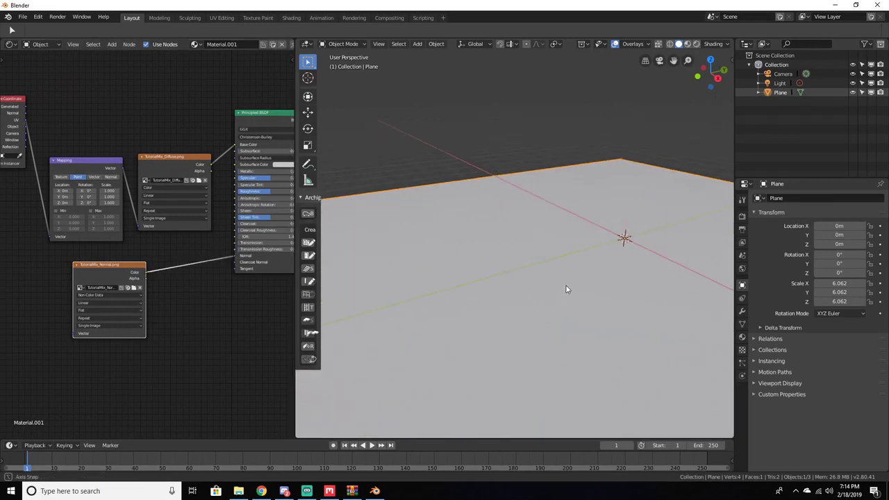
{"action": "key", "text": "z"}
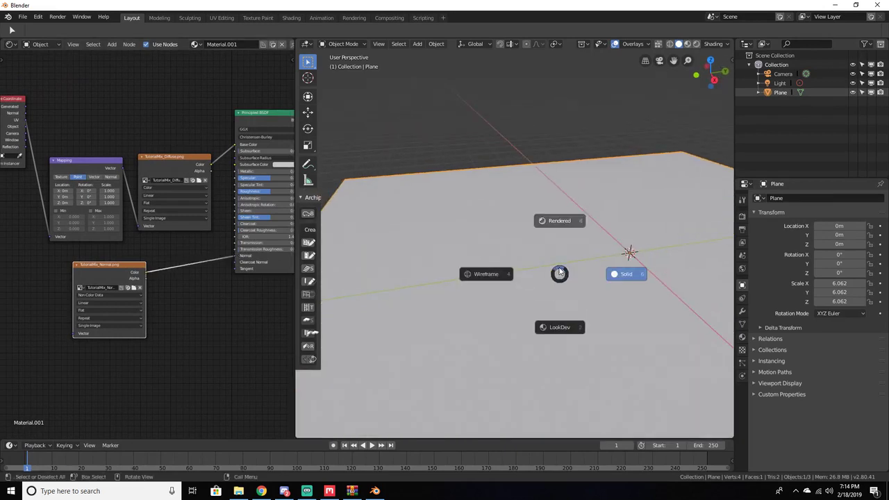
{"action": "left_click", "coordinate": [574, 221]}
{"action": "middle_click_drag", "start_coordinate": [618, 216], "coordinate": [508, 209]}
{"action": "scroll", "coordinate": [605, 135], "scroll_direction": "down", "scroll_amount": 3}
{"action": "scroll", "coordinate": [609, 172], "scroll_direction": "up", "scroll_amount": 2}
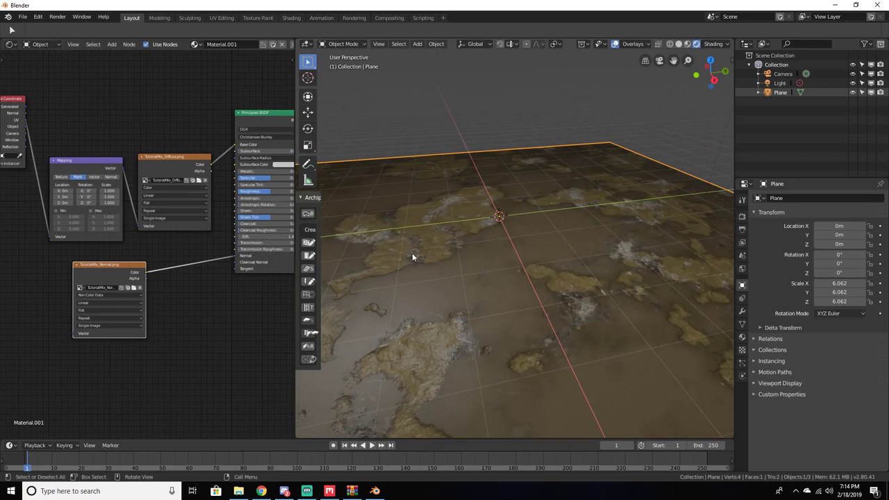
- Unlink and relink the normal texture at the Principled BSDF's Normal input to compare the surface, ending with it disconnected
{"action": "left_click_drag", "start_coordinate": [235, 260], "coordinate": [219, 253]}
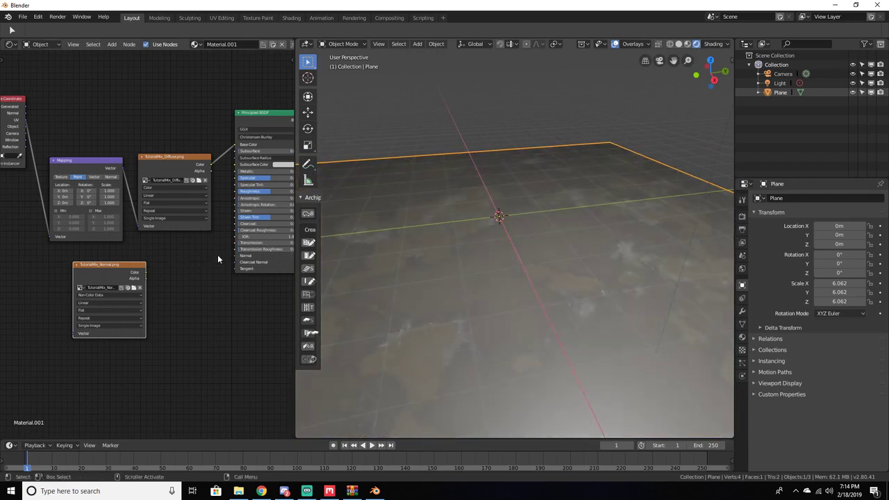
{"action": "left_click_drag", "start_coordinate": [152, 272], "coordinate": [234, 256]}
{"action": "scroll", "coordinate": [416, 284], "scroll_direction": "up", "scroll_amount": 4}
{"action": "middle_click_drag", "start_coordinate": [423, 284], "coordinate": [528, 236]}
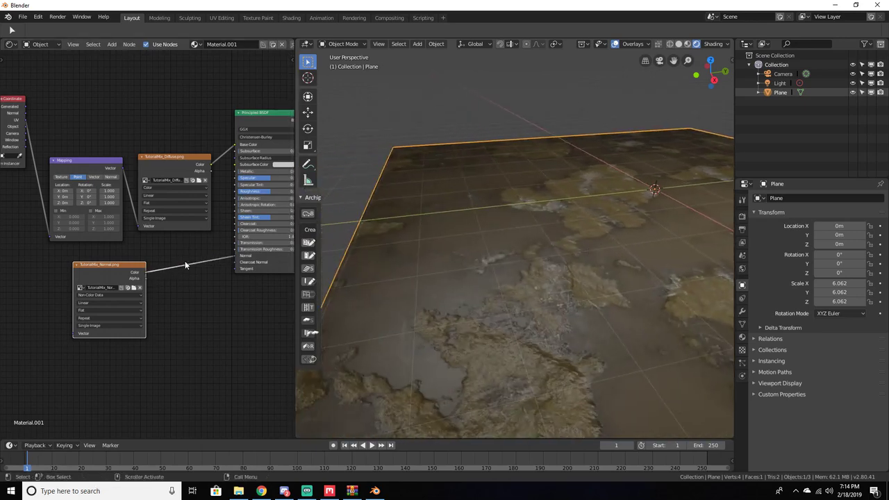
{"action": "left_click_drag", "start_coordinate": [236, 257], "coordinate": [197, 262]}
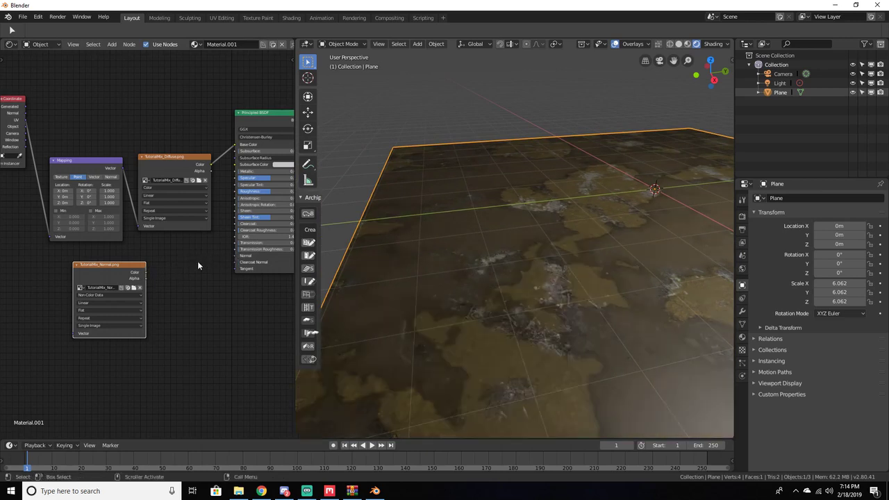
- Add a Normal Map node and link it between the normal texture's Color output and the Principled BSDF's Normal input
{"action": "key", "text": "shift+a"}
{"action": "left_click", "coordinate": [197, 262]}
{"action": "type", "text": "nro"}
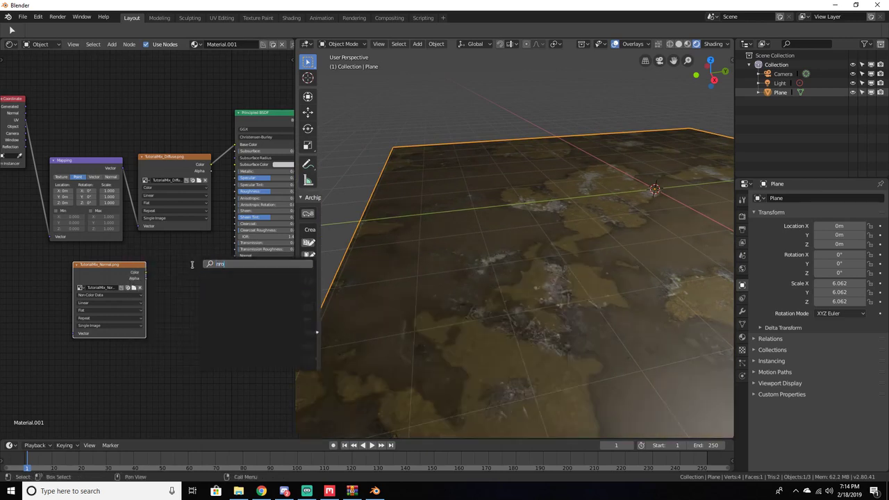
{"action": "key", "text": "BackSpace"}
{"action": "key", "text": "BackSpace"}
{"action": "type", "text": "ormal"}
{"action": "key", "text": "Down"}
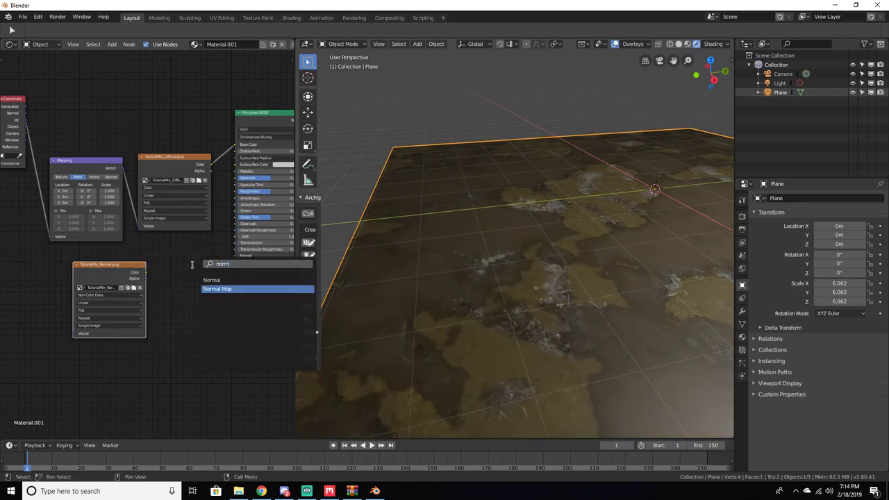
{"action": "key", "text": "Return"}
{"action": "left_click", "coordinate": [170, 271]}
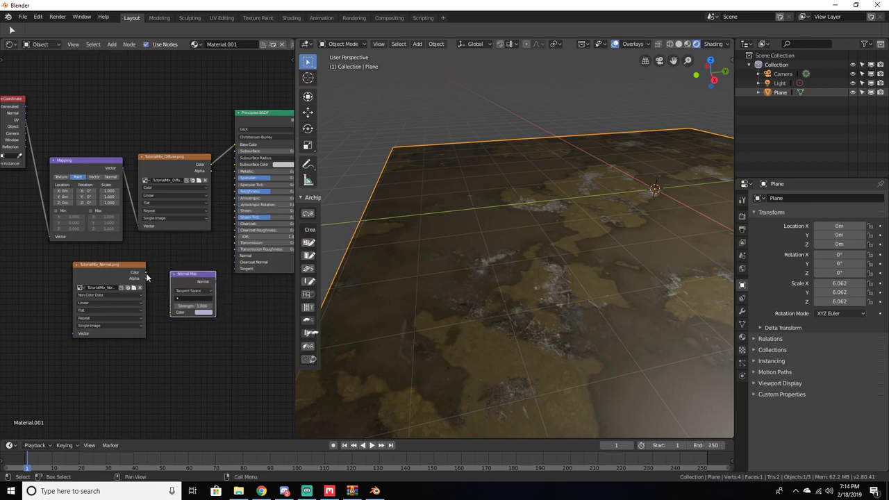
{"action": "left_click_drag", "start_coordinate": [146, 273], "coordinate": [170, 314]}
{"action": "left_click_drag", "start_coordinate": [215, 284], "coordinate": [233, 260]}
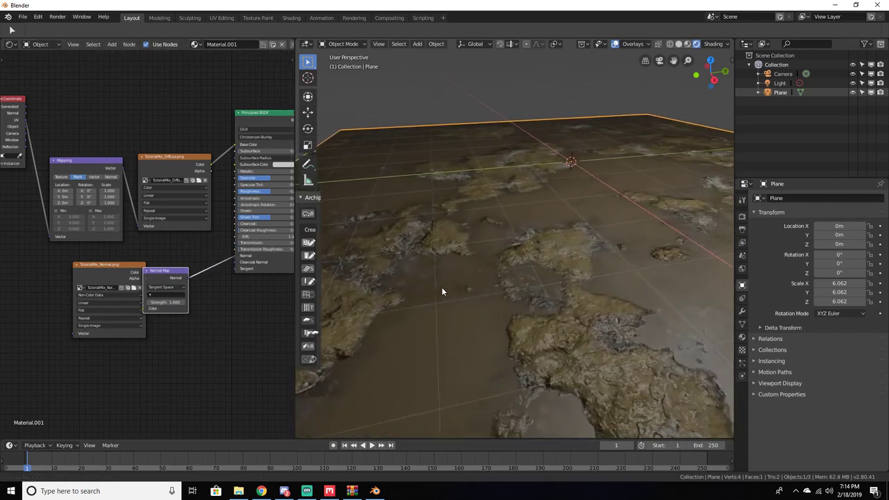
- Examine the plane's surface relief in the rendered view from several angles and distances
{"action": "scroll", "coordinate": [493, 300], "scroll_direction": "down", "scroll_amount": 3}
{"action": "scroll", "coordinate": [495, 301], "scroll_direction": "up", "scroll_amount": 3}
{"action": "middle_click_drag", "start_coordinate": [495, 300], "coordinate": [504, 329]}
{"action": "scroll", "coordinate": [504, 328], "scroll_direction": "up", "scroll_amount": 2}
{"action": "scroll", "coordinate": [503, 325], "scroll_direction": "down", "scroll_amount": 3}
{"action": "scroll", "coordinate": [434, 351], "scroll_direction": "down", "scroll_amount": 5}
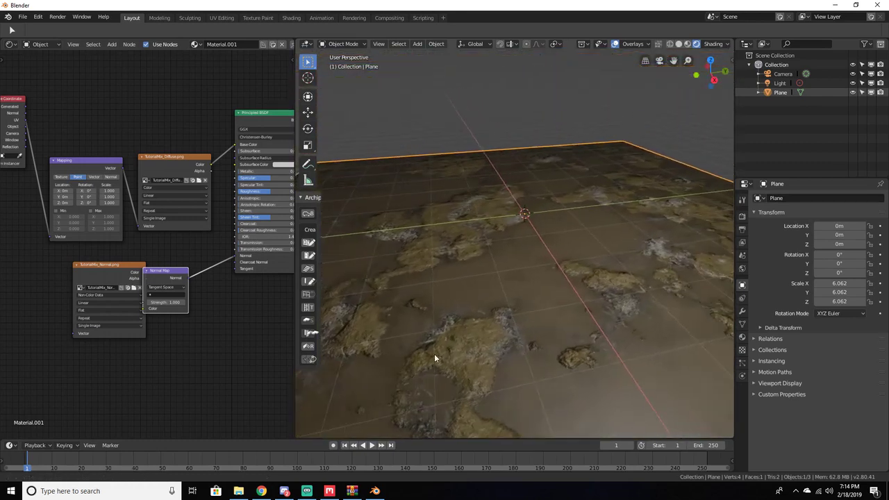
{"action": "scroll", "coordinate": [436, 341], "scroll_direction": "up", "scroll_amount": 5}
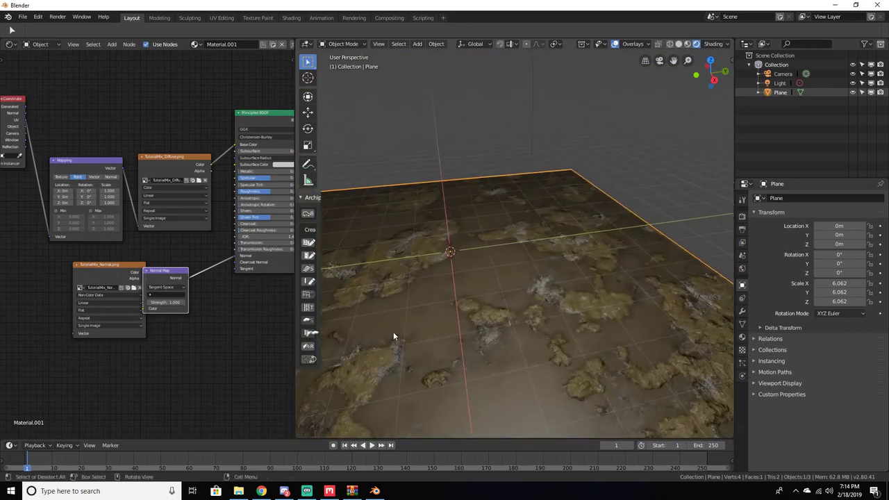
{"action": "scroll", "coordinate": [417, 327], "scroll_direction": "down", "scroll_amount": 7}
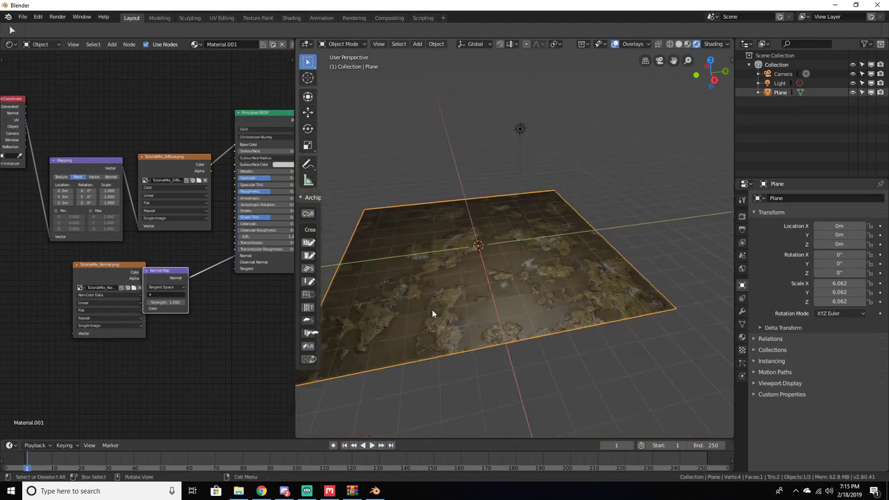
{"action": "middle_click_drag", "start_coordinate": [435, 312], "coordinate": [389, 327]}
{"action": "scroll", "coordinate": [500, 295], "scroll_direction": "up", "scroll_amount": 3}
{"action": "scroll", "coordinate": [499, 297], "scroll_direction": "up", "scroll_amount": 2}
- Spread out the Texture Coordinate, normal texture and Normal Map nodes to free space beneath the Mapping node
{"action": "left_click_drag", "start_coordinate": [112, 264], "coordinate": [77, 269]}
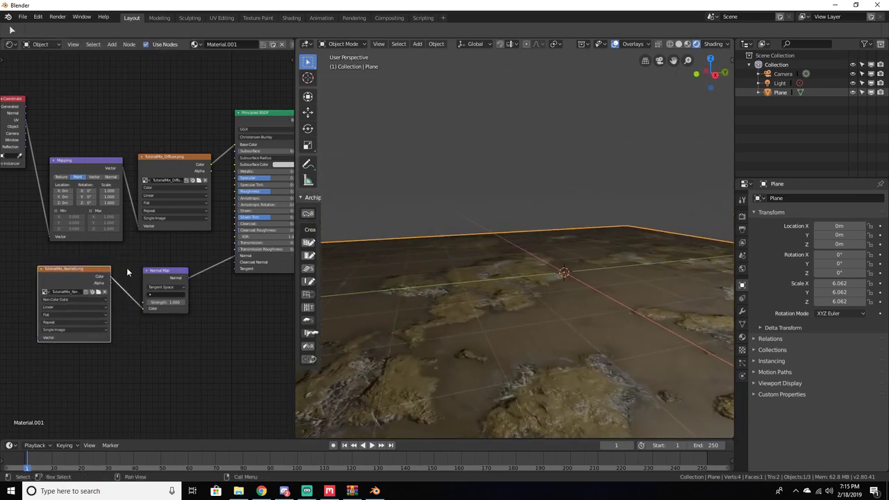
{"action": "middle_click_drag", "start_coordinate": [127, 271], "coordinate": [186, 278]}
{"action": "left_click_drag", "start_coordinate": [60, 106], "coordinate": [39, 104]}
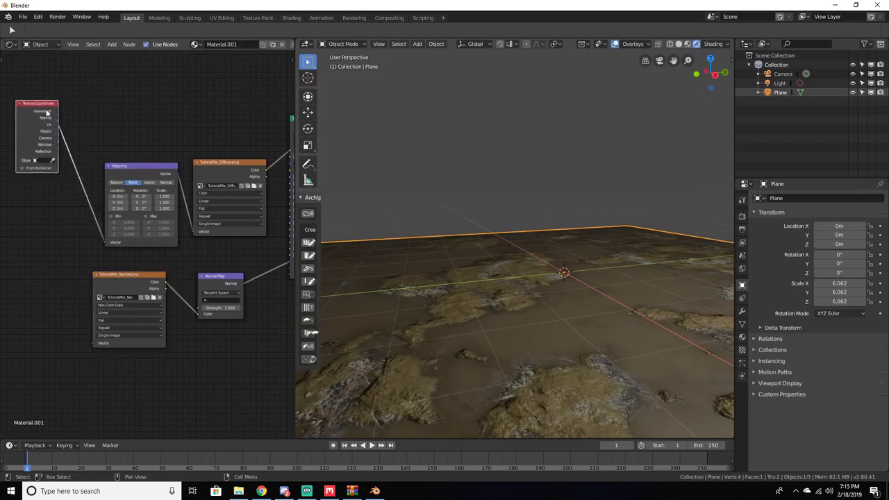
{"action": "left_click_drag", "start_coordinate": [132, 278], "coordinate": [118, 325]}
{"action": "left_click_drag", "start_coordinate": [211, 295], "coordinate": [218, 331]}
{"action": "middle_click_drag", "start_coordinate": [169, 310], "coordinate": [221, 273]}
{"action": "left_click", "coordinate": [164, 295]}
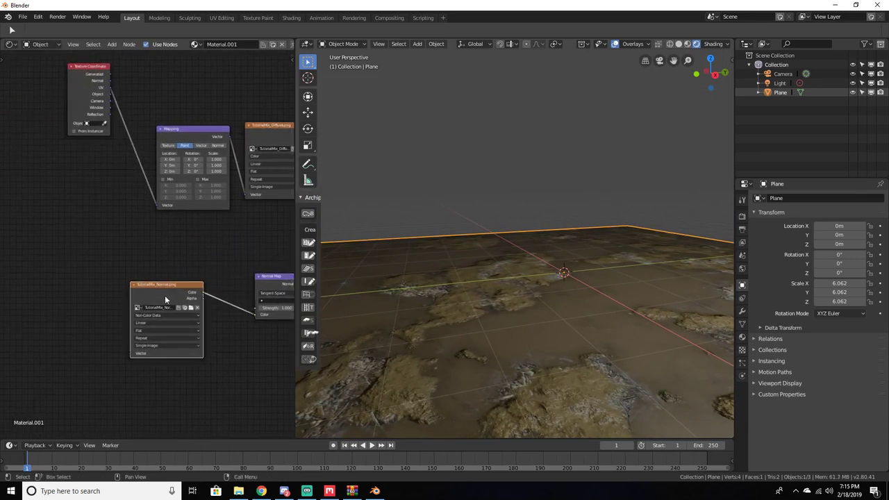
{"action": "left_click_drag", "start_coordinate": [165, 295], "coordinate": [163, 316]}
- Duplicate the normal texture node beneath the Mapping node and load TutorialMix_Gloss.png into the copy
{"action": "key", "text": "shift+d"}
{"action": "left_click", "coordinate": [134, 230]}
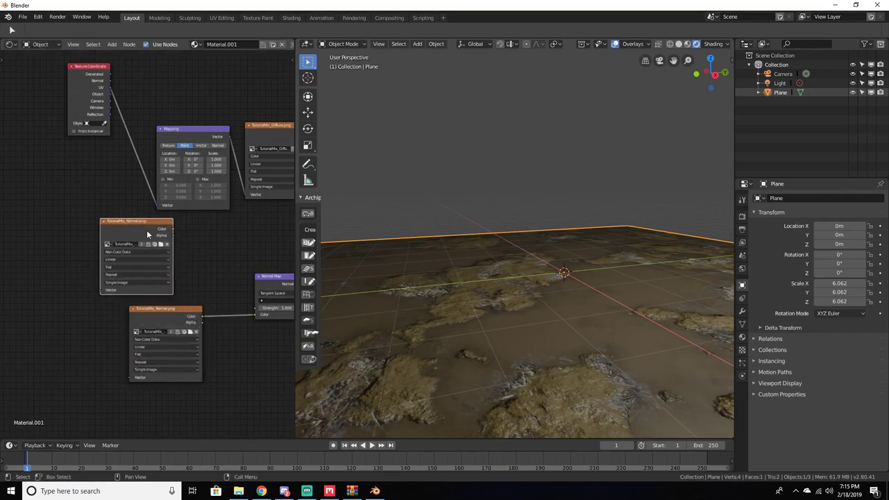
{"action": "left_click", "coordinate": [162, 245]}
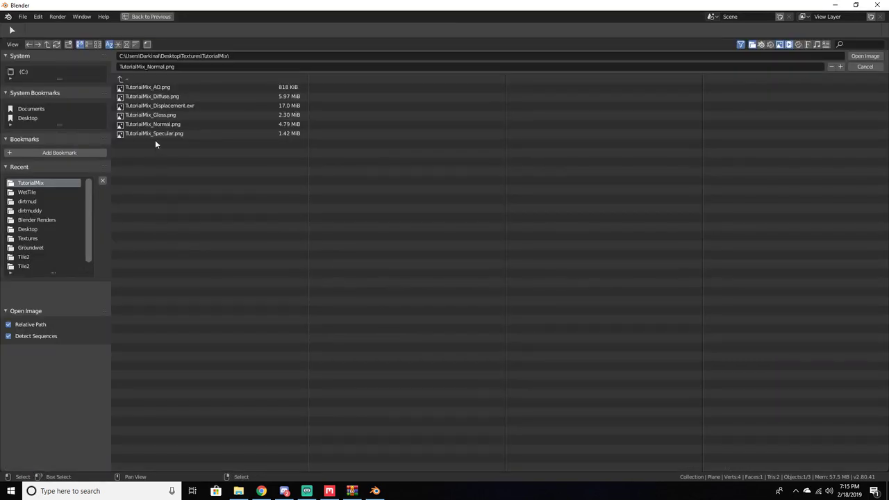
{"action": "left_click", "coordinate": [180, 115]}
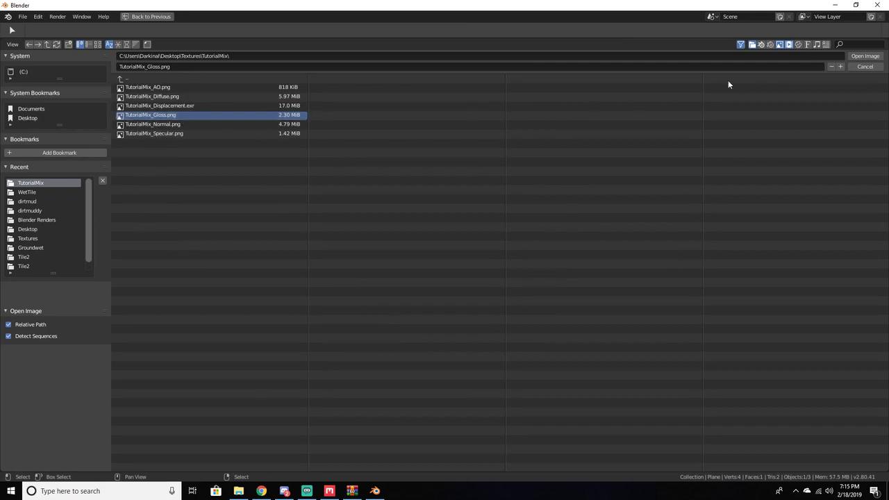
{"action": "left_click", "coordinate": [865, 55]}
- Move the diffuse texture and Mapping nodes up and place the gloss texture node directly beneath the Mapping node
{"action": "middle_click_drag", "start_coordinate": [228, 259], "coordinate": [81, 259]}
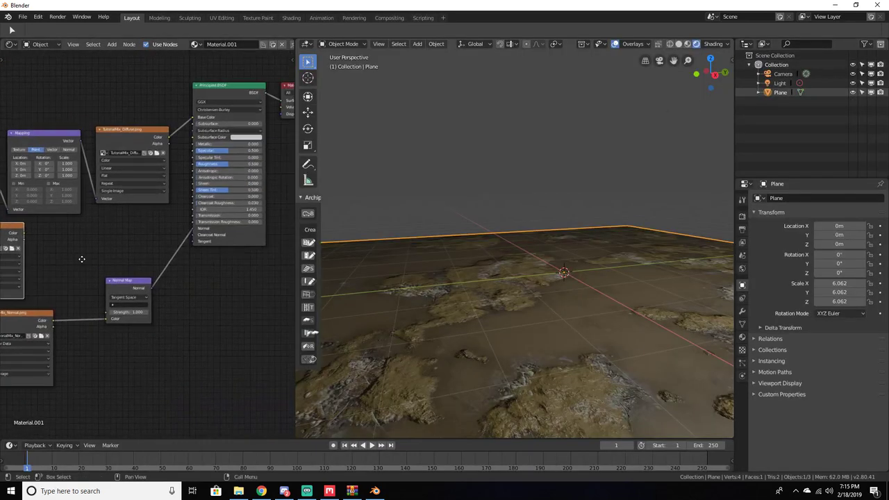
{"action": "scroll", "coordinate": [231, 180], "scroll_direction": "up", "scroll_amount": 3}
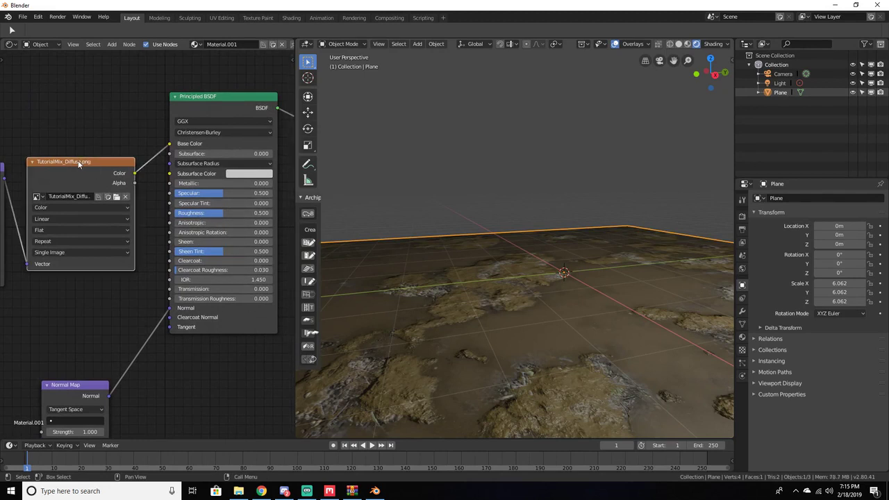
{"action": "left_click_drag", "start_coordinate": [80, 165], "coordinate": [106, 75]}
{"action": "key", "text": "ctrl+t"}
{"action": "left_click_drag", "start_coordinate": [95, 211], "coordinate": [129, 103]}
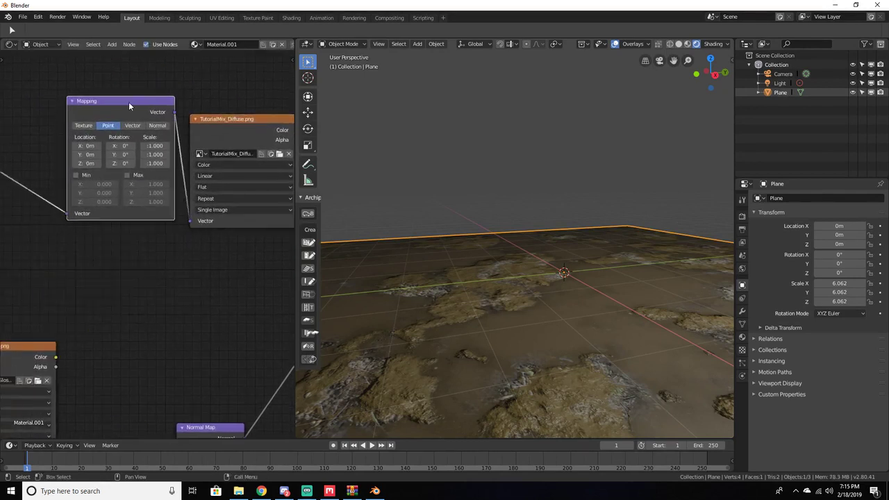
{"action": "middle_click_drag", "start_coordinate": [52, 164], "coordinate": [50, 116]}
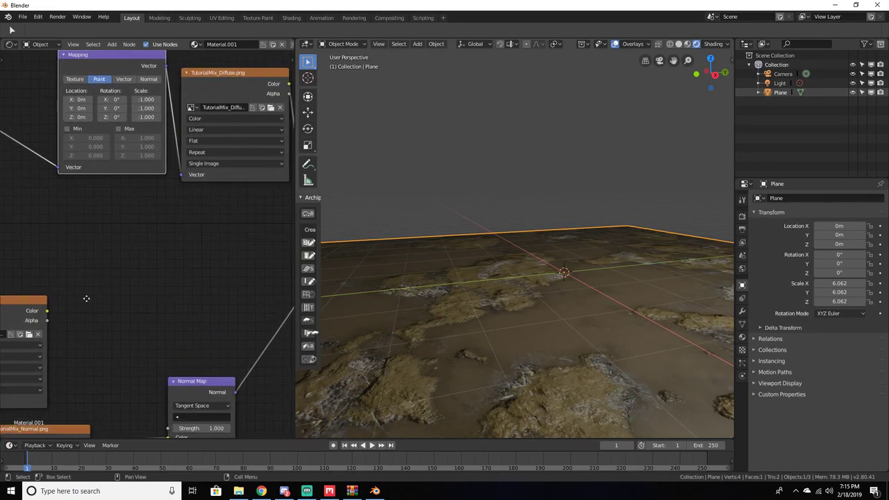
{"action": "scroll", "coordinate": [86, 299], "scroll_direction": "down", "scroll_amount": 3}
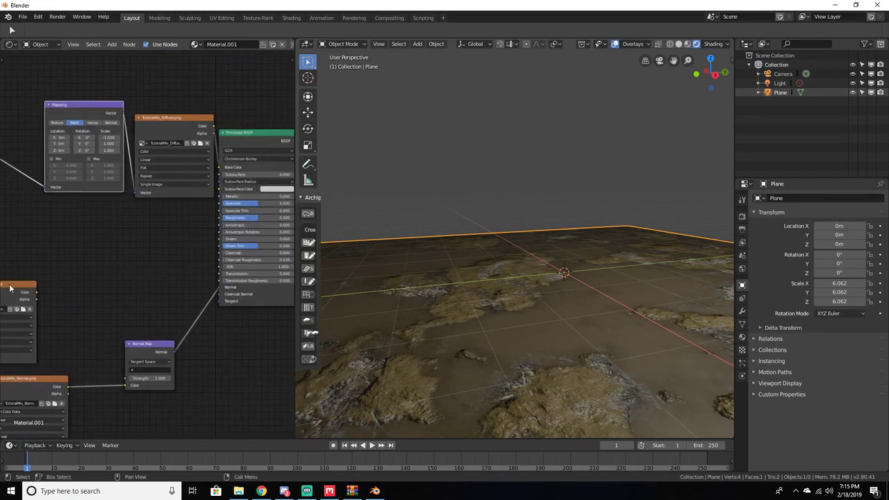
{"action": "left_click_drag", "start_coordinate": [10, 288], "coordinate": [79, 217]}
- Add an Invert node and link the gloss texture's Color through it to the Principled BSDF's Roughness, inspecting the plane
{"action": "key", "text": "shift+a"}
{"action": "left_click", "coordinate": [145, 236]}
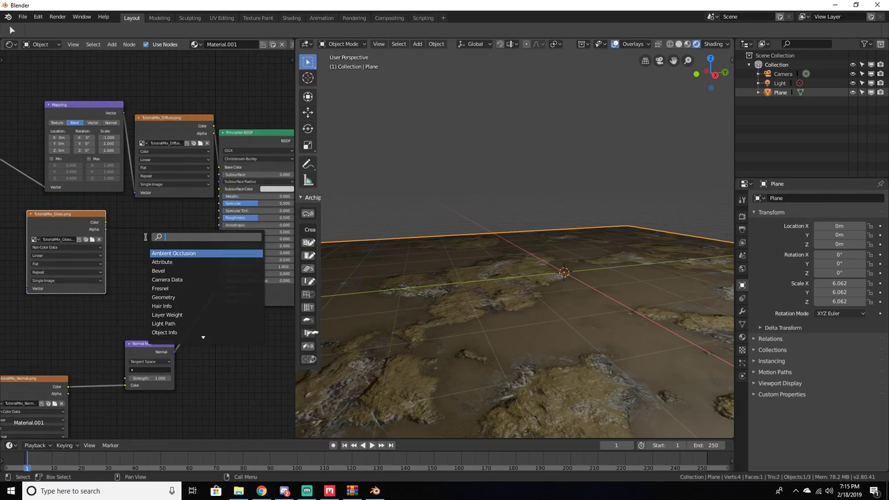
{"action": "type", "text": "inver"}
{"action": "key", "text": "Return"}
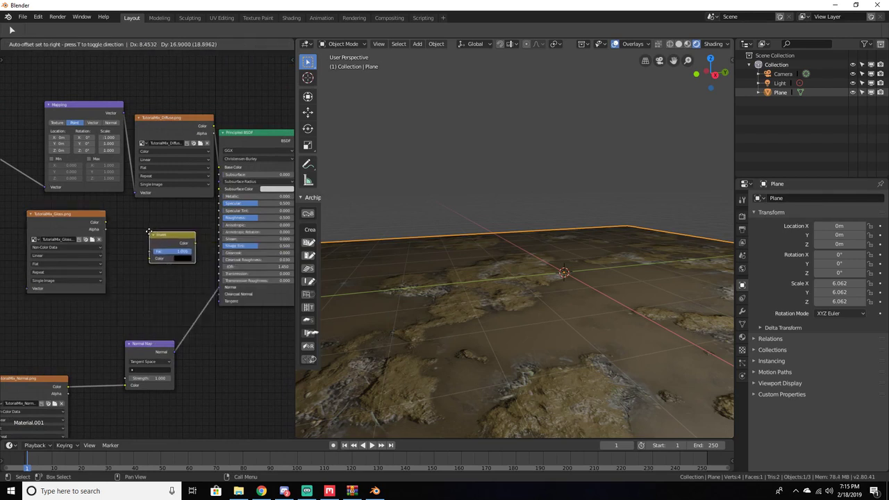
{"action": "left_click", "coordinate": [125, 222]}
{"action": "left_click_drag", "start_coordinate": [106, 222], "coordinate": [221, 217]}
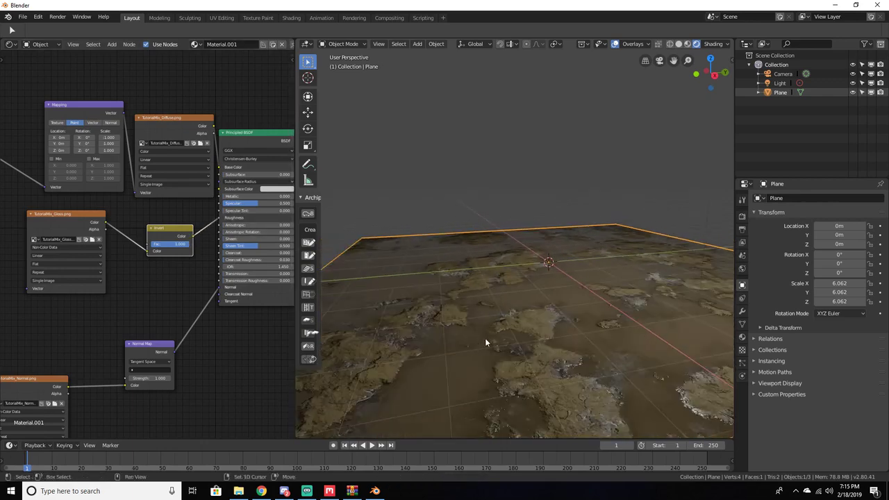
{"action": "middle_click_drag", "start_coordinate": [485, 337], "coordinate": [574, 266]}
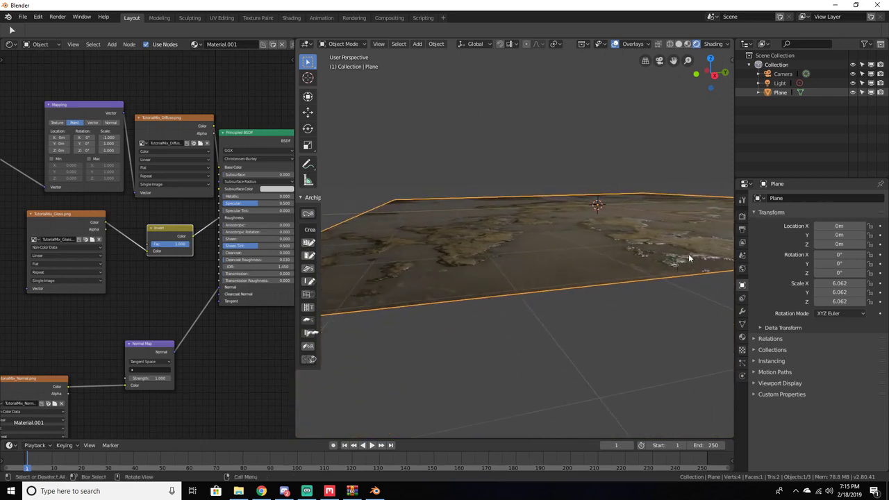
{"action": "middle_click_drag", "start_coordinate": [690, 258], "coordinate": [528, 282]}
- Duplicate the gloss texture node, place the copy below it and load TutorialMix_Specular.png into it
{"action": "middle_click_drag", "start_coordinate": [105, 236], "coordinate": [216, 226]}
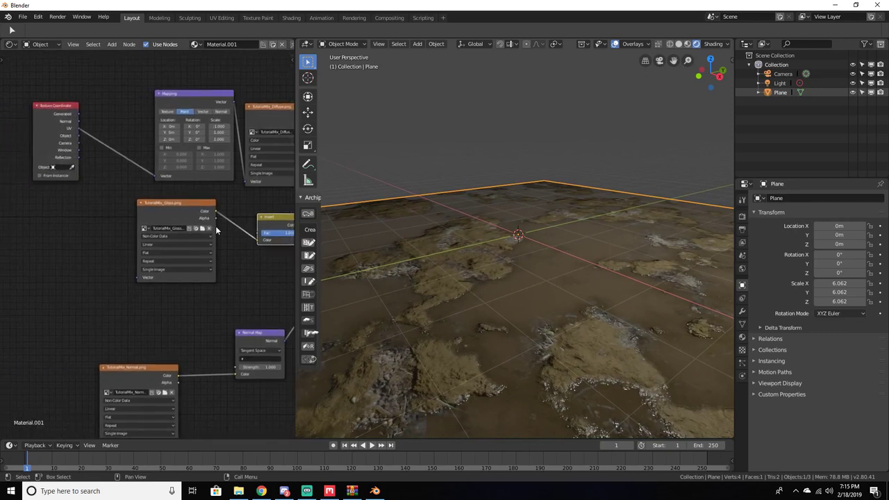
{"action": "left_click_drag", "start_coordinate": [179, 202], "coordinate": [157, 195]}
{"action": "key", "text": "shift+d"}
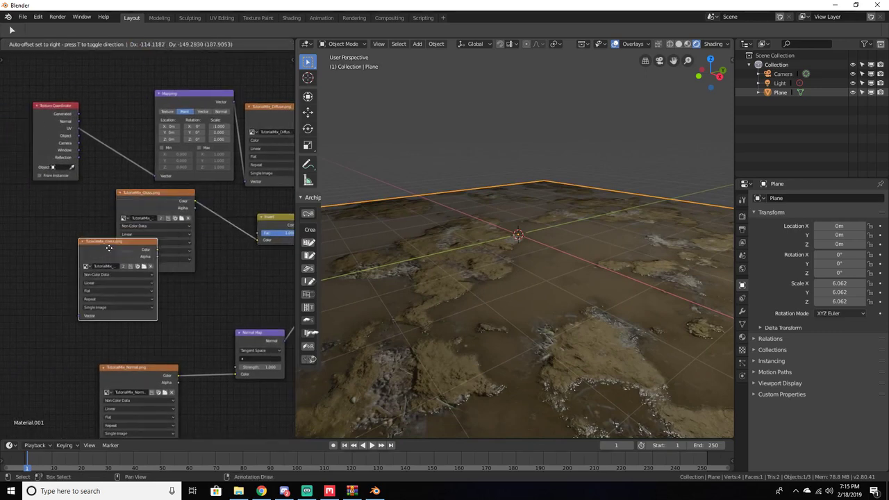
{"action": "left_click", "coordinate": [54, 285]}
{"action": "left_click", "coordinate": [95, 307]}
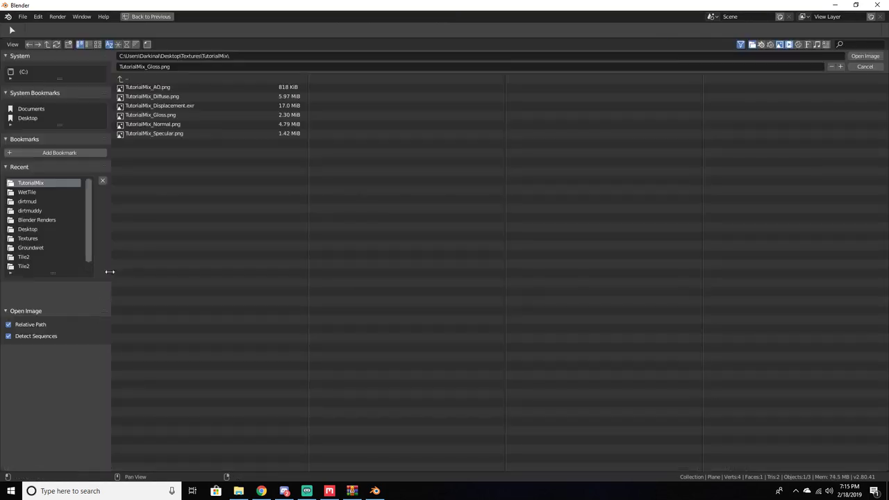
{"action": "left_click", "coordinate": [175, 137]}
{"action": "left_click", "coordinate": [865, 56]}
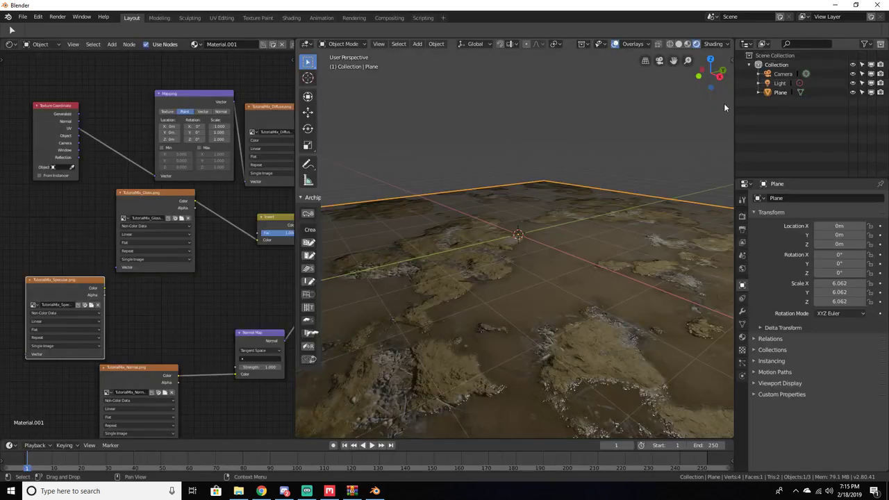
- Move the specular texture node beneath the gloss node and connect its Color output to the Principled BSDF's Specular input
{"action": "scroll", "coordinate": [193, 269], "scroll_direction": "up", "scroll_amount": 1}
{"action": "middle_click_drag", "start_coordinate": [164, 278], "coordinate": [107, 276]}
{"action": "left_click_drag", "start_coordinate": [21, 280], "coordinate": [140, 282]}
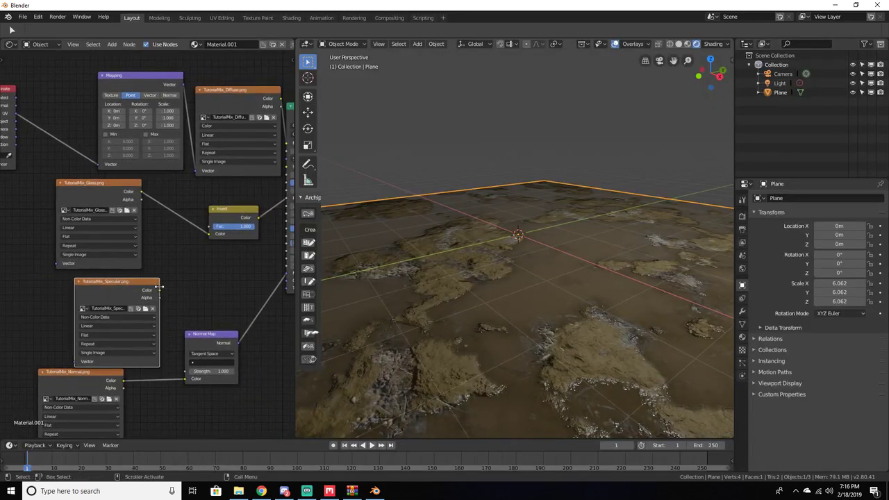
{"action": "middle_click_drag", "start_coordinate": [164, 291], "coordinate": [95, 296]}
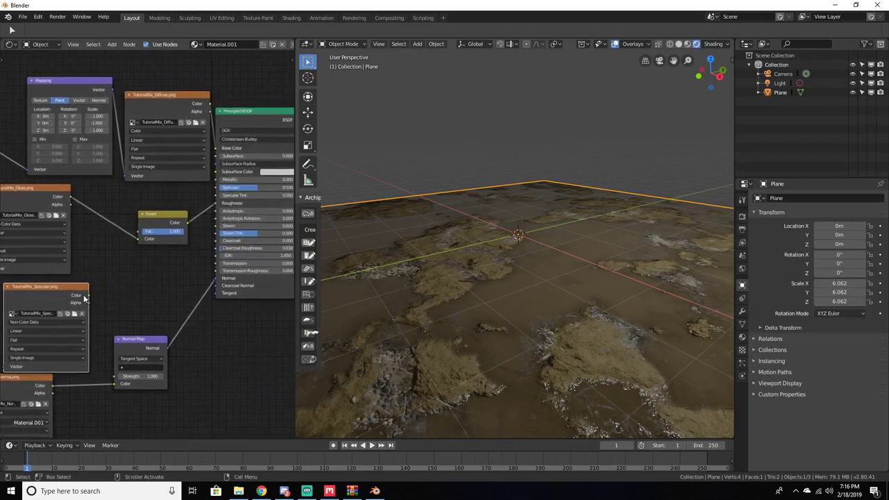
{"action": "left_click_drag", "start_coordinate": [94, 295], "coordinate": [217, 188]}
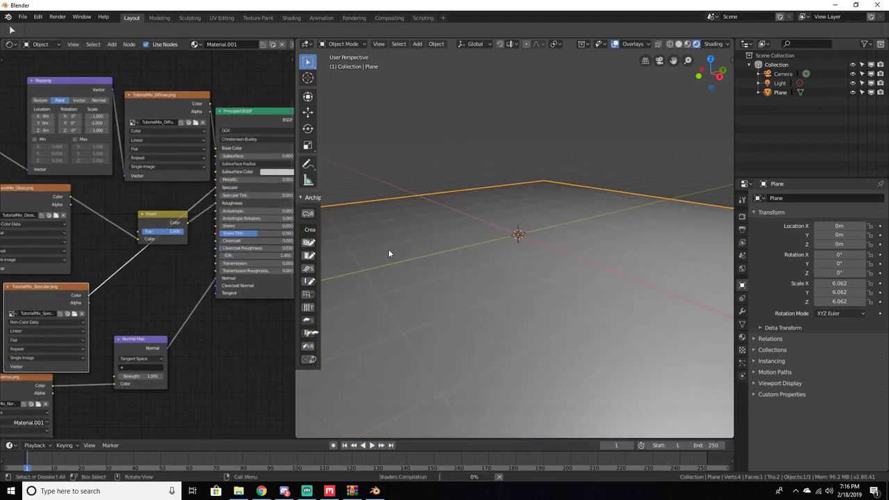
{"action": "middle_click_drag", "start_coordinate": [555, 282], "coordinate": [561, 305]}
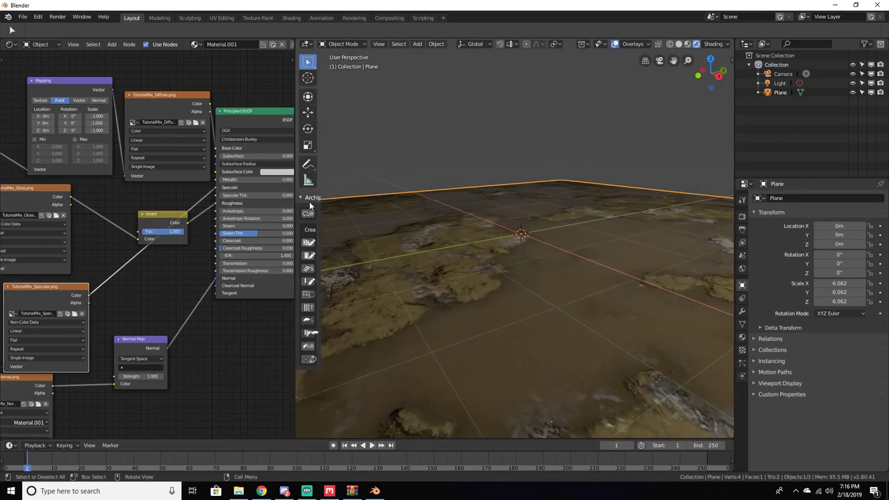
- Connect the Texture Coordinate node's UV output to the Vector inputs of the gloss and specular texture nodes
{"action": "middle_click_drag", "start_coordinate": [178, 278], "coordinate": [34, 305]}
{"action": "middle_click_drag", "start_coordinate": [535, 309], "coordinate": [542, 314]}
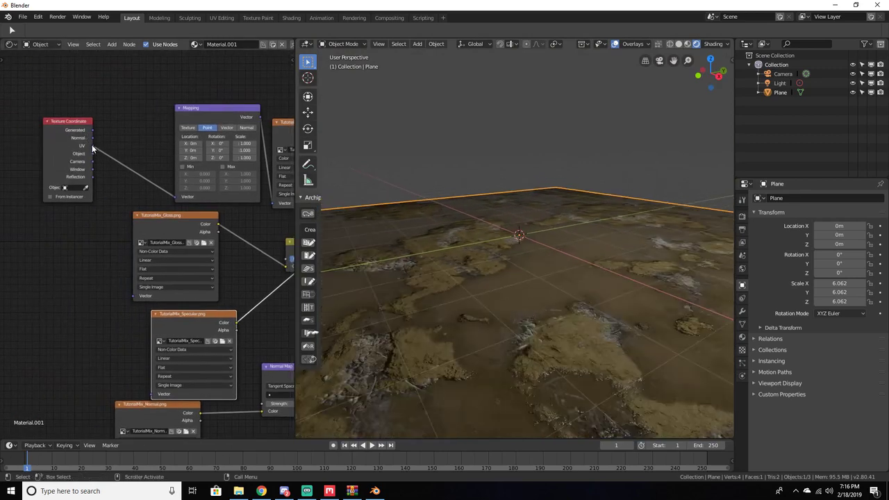
{"action": "left_click_drag", "start_coordinate": [92, 145], "coordinate": [134, 294]}
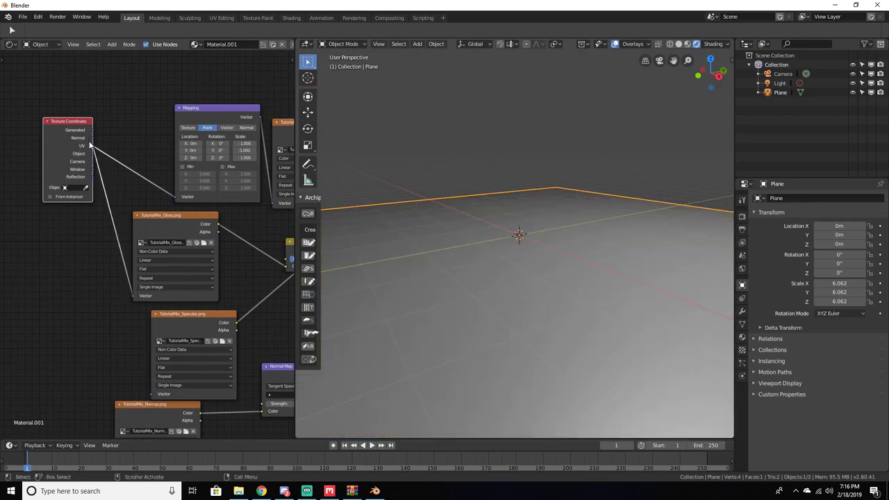
{"action": "left_click_drag", "start_coordinate": [93, 146], "coordinate": [154, 394]}
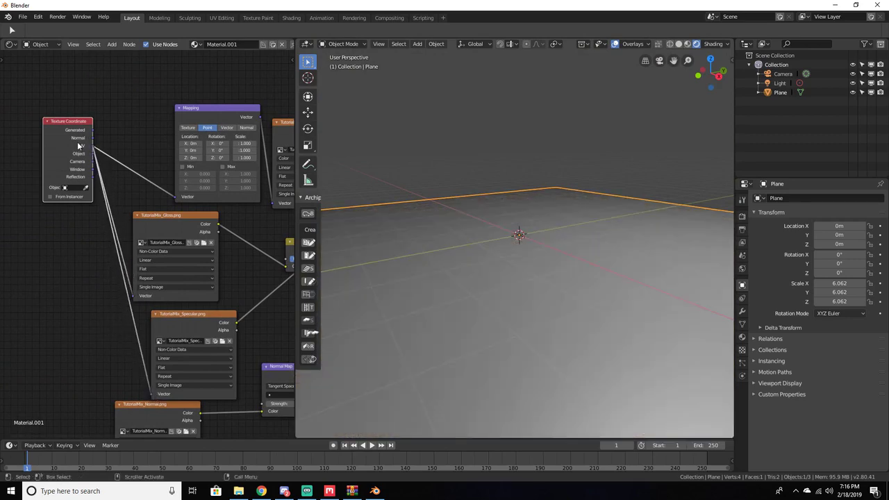
- Move the normal texture node up beneath the gloss node and connect the Texture Coordinate's UV output to its Vector input
{"action": "left_click_drag", "start_coordinate": [75, 126], "coordinate": [56, 122]}
{"action": "middle_click_drag", "start_coordinate": [108, 240], "coordinate": [115, 213]}
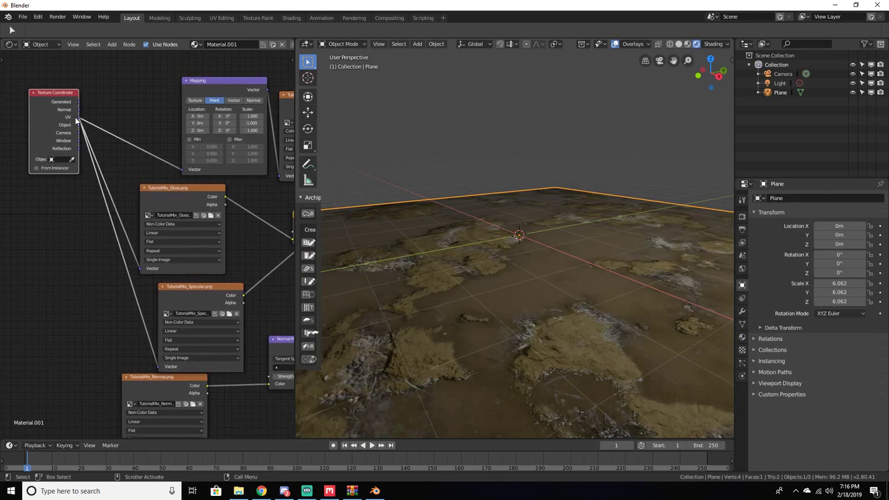
{"action": "left_click_drag", "start_coordinate": [139, 381], "coordinate": [147, 327]}
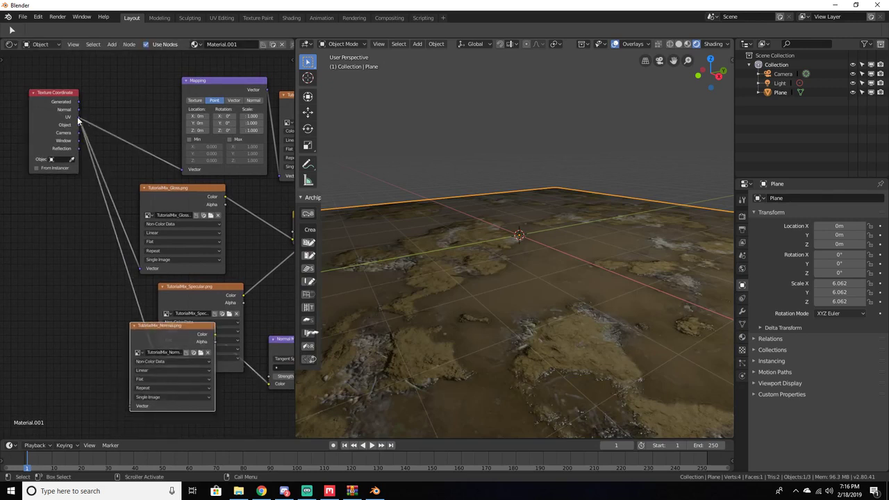
{"action": "left_click_drag", "start_coordinate": [77, 116], "coordinate": [131, 405]}
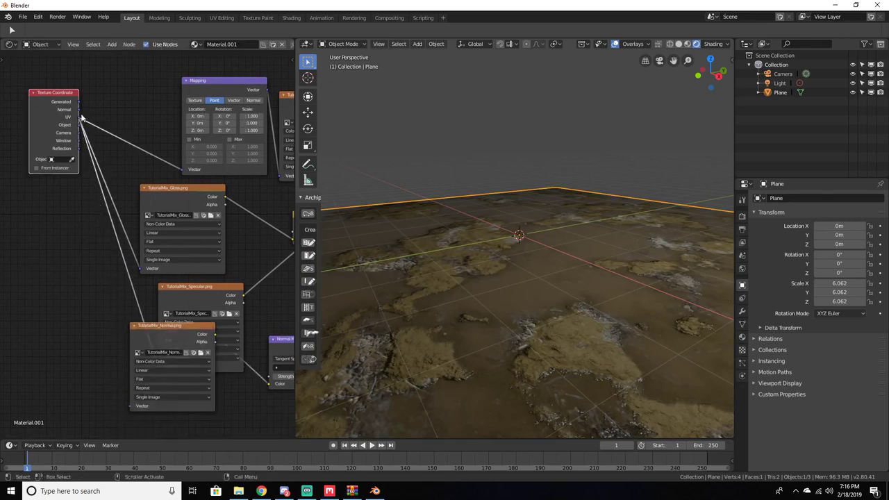
{"action": "left_click_drag", "start_coordinate": [81, 118], "coordinate": [133, 408]}
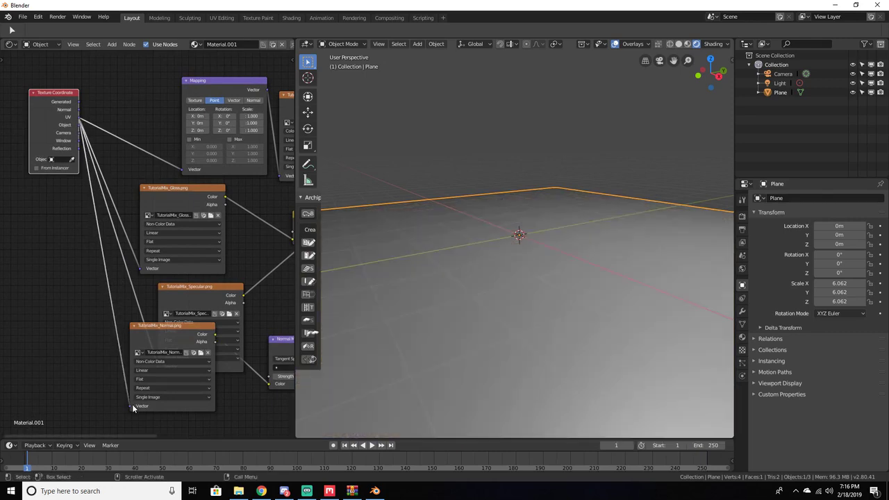
{"action": "middle_click_drag", "start_coordinate": [500, 351], "coordinate": [445, 365]}
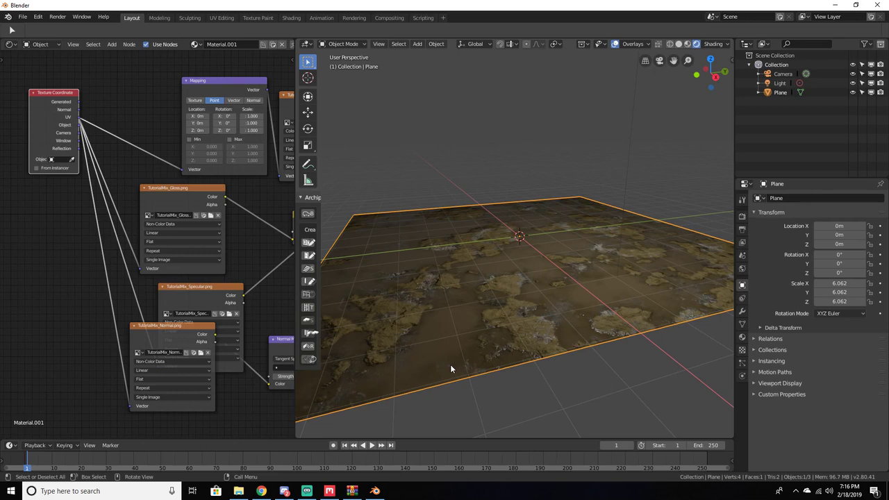
{"action": "middle_click_drag", "start_coordinate": [450, 364], "coordinate": [557, 355]}
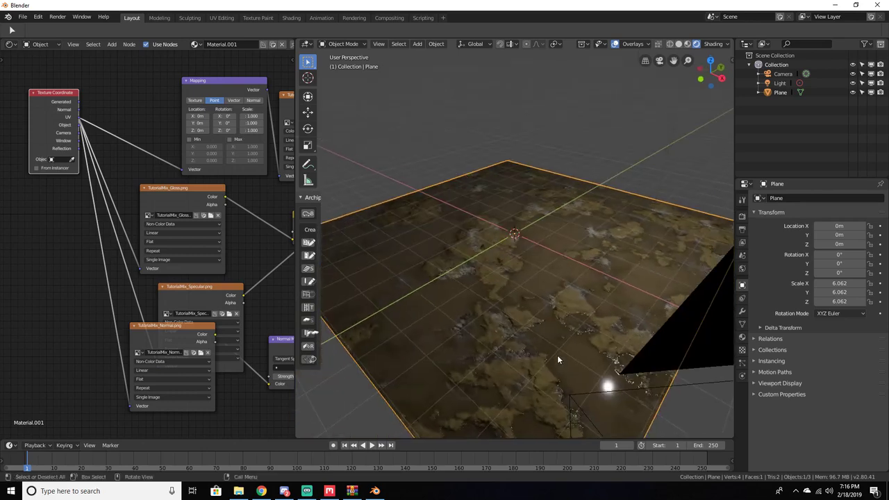
- Add a Subdivision Surface modifier to the plane
{"action": "left_click", "coordinate": [742, 312]}
{"action": "middle_click_drag", "start_coordinate": [614, 314], "coordinate": [603, 241]}
{"action": "left_click", "coordinate": [789, 198]}
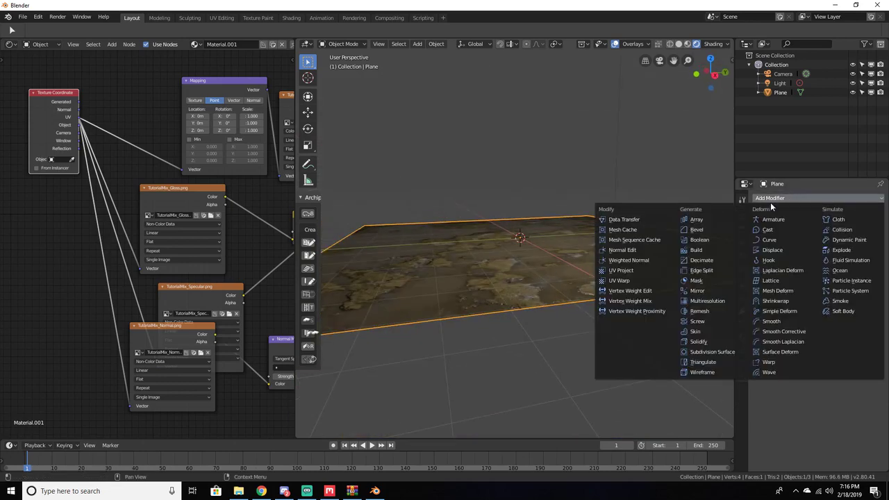
{"action": "left_click", "coordinate": [723, 352]}
{"action": "mouse_move", "coordinate": [717, 275]}
{"action": "middle_mouse_down"}
{"action": "mouse_move", "coordinate": [643, 295]}
{"action": "mouse_move", "coordinate": [725, 285]}
{"action": "middle_mouse_up"}
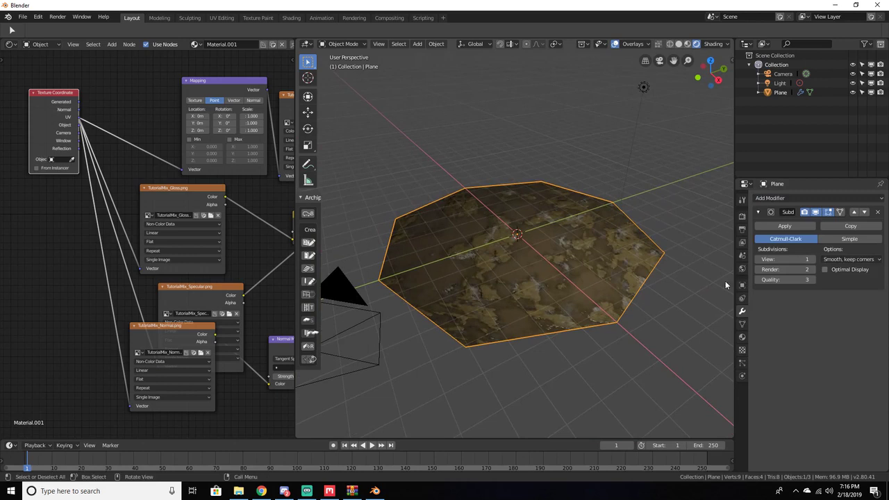
- Set the Subdivision Surface modifier's View level to 5 and Render level to 6, and inspect the plane
{"action": "left_click", "coordinate": [812, 261]}
{"action": "left_click", "coordinate": [812, 261]}
{"action": "left_click", "coordinate": [812, 261]}
{"action": "left_click", "coordinate": [812, 261]}
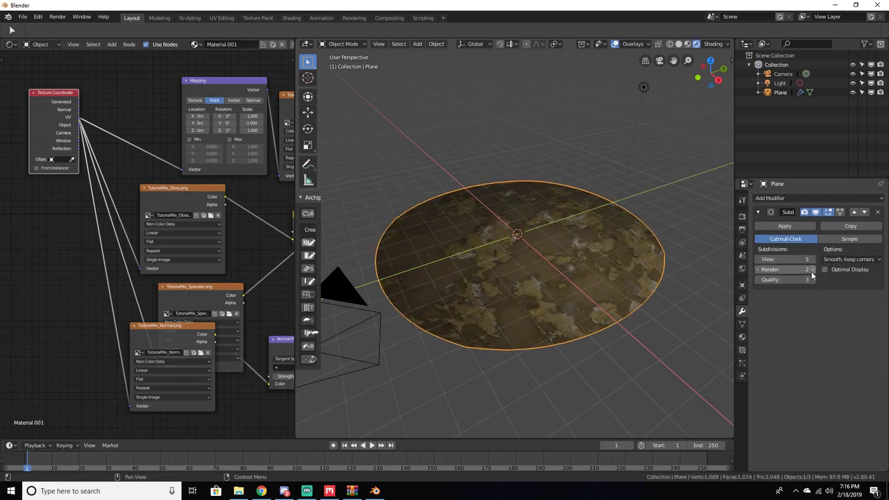
{"action": "left_click", "coordinate": [812, 271]}
{"action": "left_click", "coordinate": [812, 271]}
{"action": "left_click", "coordinate": [812, 272]}
{"action": "left_click", "coordinate": [812, 271]}
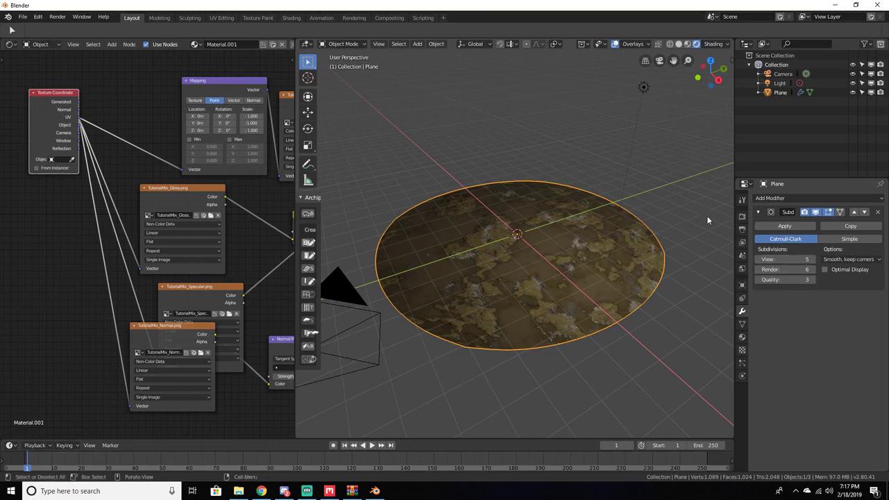
{"action": "middle_click_drag", "start_coordinate": [642, 219], "coordinate": [723, 224]}
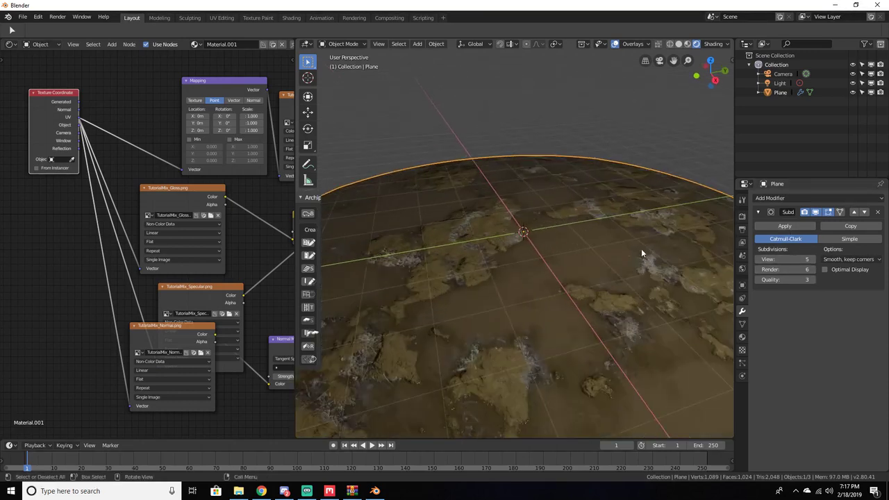
{"action": "middle_click_drag", "start_coordinate": [641, 249], "coordinate": [570, 245]}
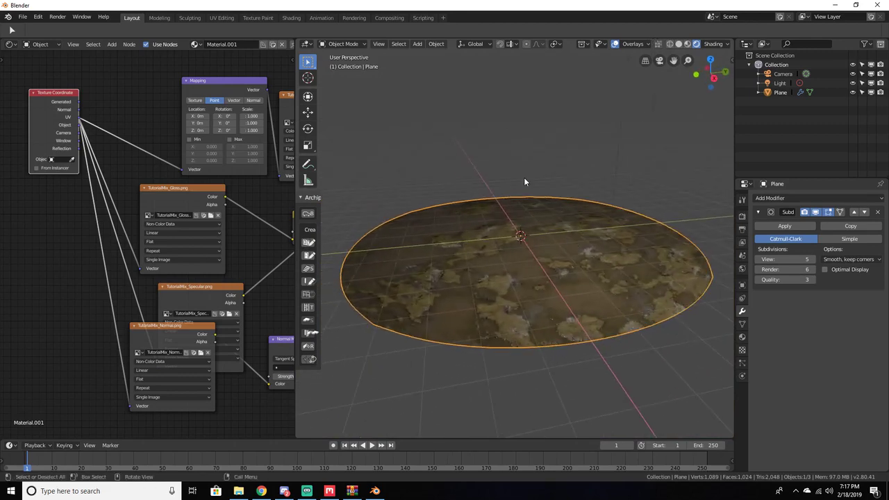
- In Edit Mode, set the Mean Crease of all the plane's edges to 1.00, and return to Object Mode
{"action": "key", "text": "Tab"}
{"action": "middle_click_drag", "start_coordinate": [531, 206], "coordinate": [556, 235]}
{"action": "key", "text": "n"}
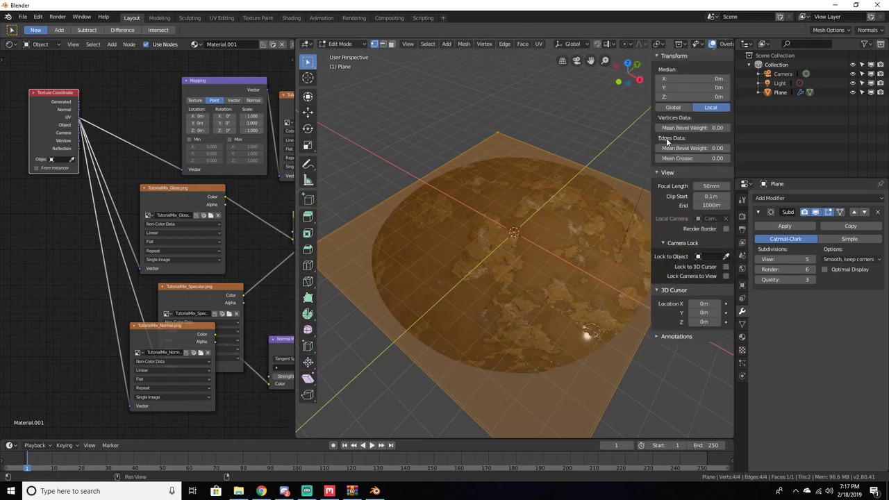
{"action": "left_click_drag", "start_coordinate": [669, 158], "coordinate": [720, 159]}
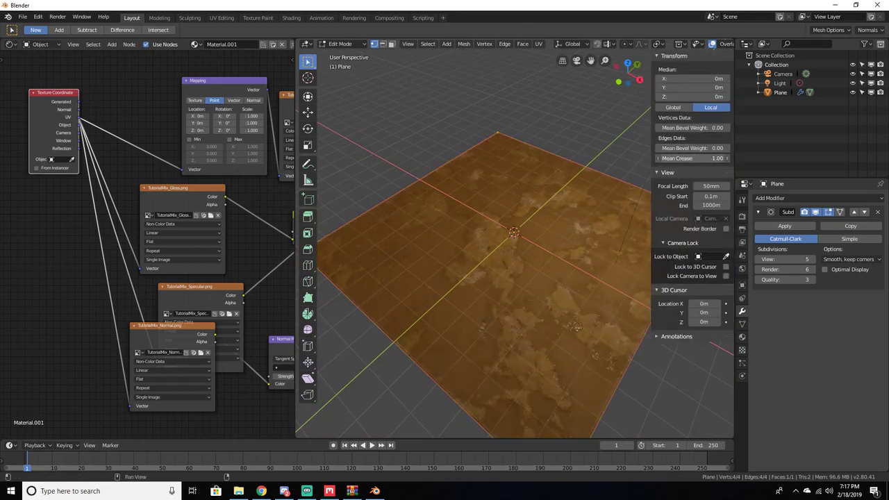
{"action": "middle_click_drag", "start_coordinate": [528, 201], "coordinate": [591, 152]}
{"action": "key", "text": "Tab"}
{"action": "key", "text": "n"}
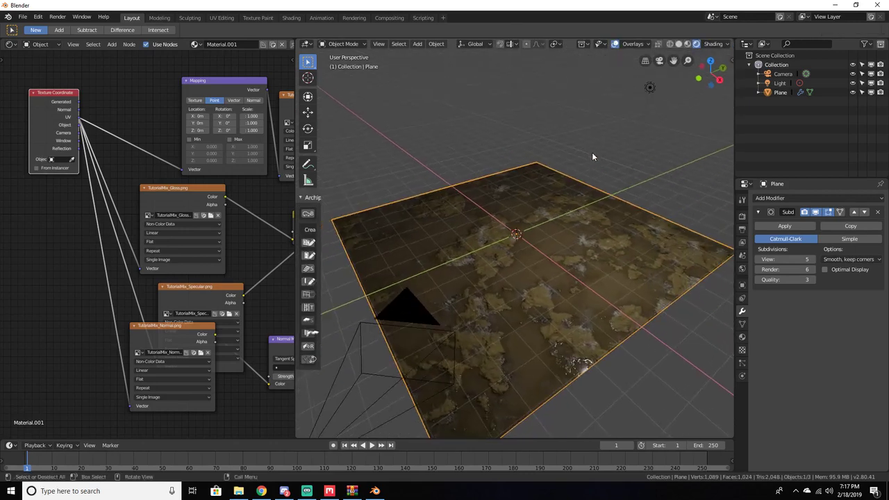
- Apply the Subdivision Surface modifier to the plane
{"action": "middle_click_drag", "start_coordinate": [694, 227], "coordinate": [667, 223]}
{"action": "left_click", "coordinate": [777, 224]}
{"action": "scroll", "coordinate": [630, 197], "scroll_direction": "up", "scroll_amount": 3}
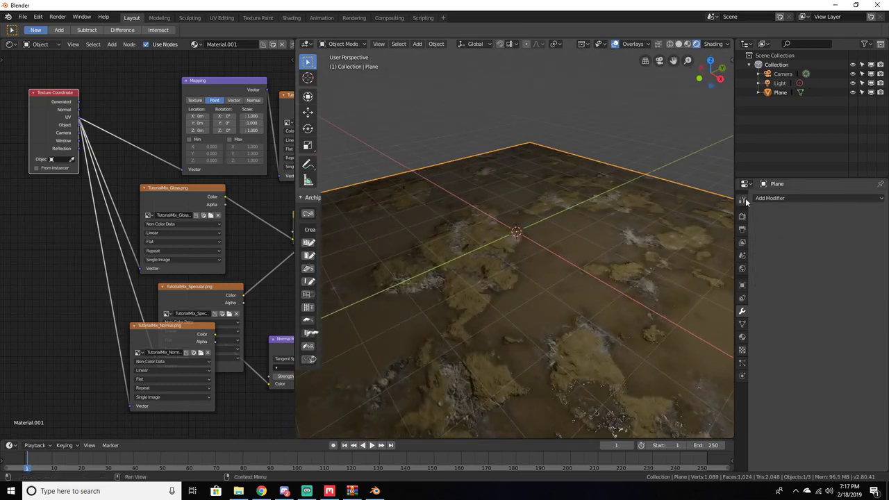
- Add another Subdivision Surface modifier to the plane and set its View level to 2
{"action": "left_click", "coordinate": [771, 198]}
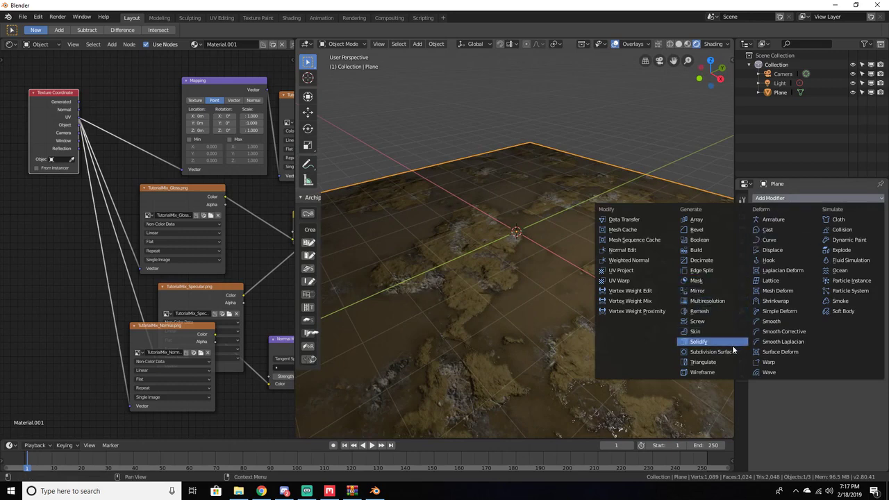
{"action": "left_click", "coordinate": [712, 352]}
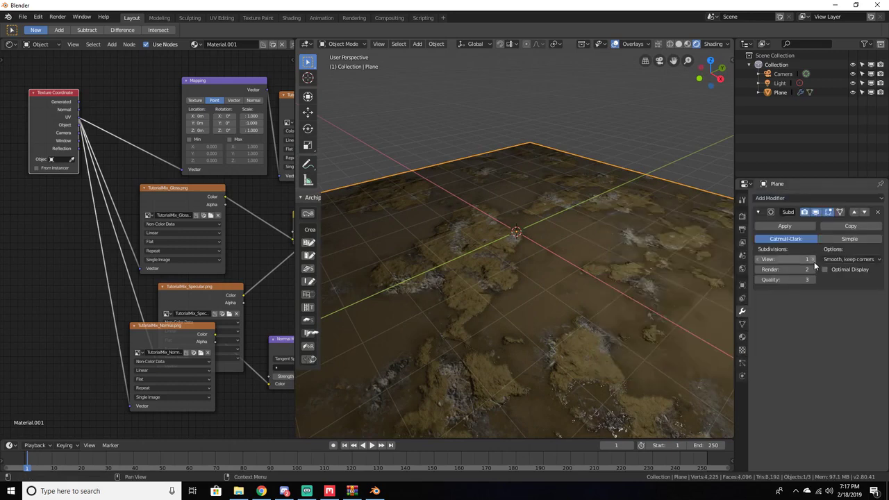
{"action": "left_click", "coordinate": [813, 260]}
{"action": "middle_click_drag", "start_coordinate": [729, 299], "coordinate": [463, 325]}
{"action": "scroll", "coordinate": [662, 292], "scroll_direction": "down", "scroll_amount": 3}
{"action": "scroll", "coordinate": [662, 291], "scroll_direction": "up", "scroll_amount": 3}
{"action": "scroll", "coordinate": [512, 372], "scroll_direction": "down", "scroll_amount": 2}
{"action": "scroll", "coordinate": [513, 371], "scroll_direction": "up", "scroll_amount": 2}
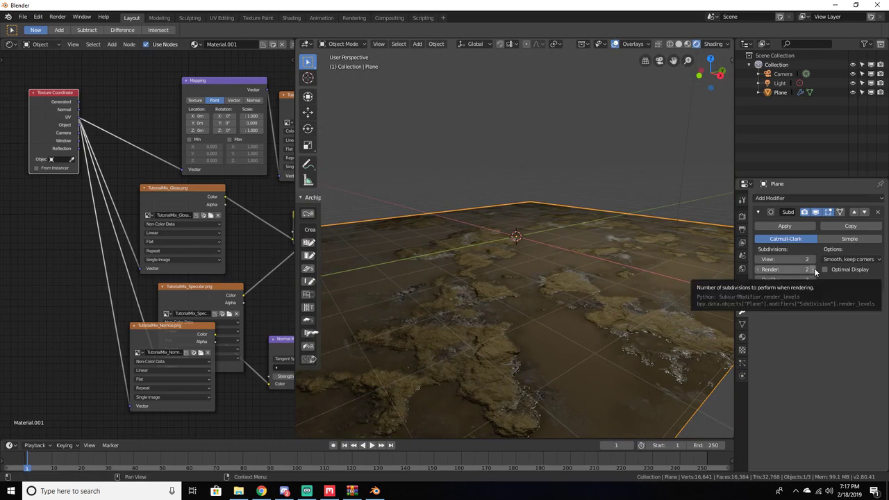
- Set the new Subdivision Surface modifier's Render level to 4 and inspect the ground up close
{"action": "left_click", "coordinate": [813, 269]}
{"action": "left_click", "coordinate": [814, 270]}
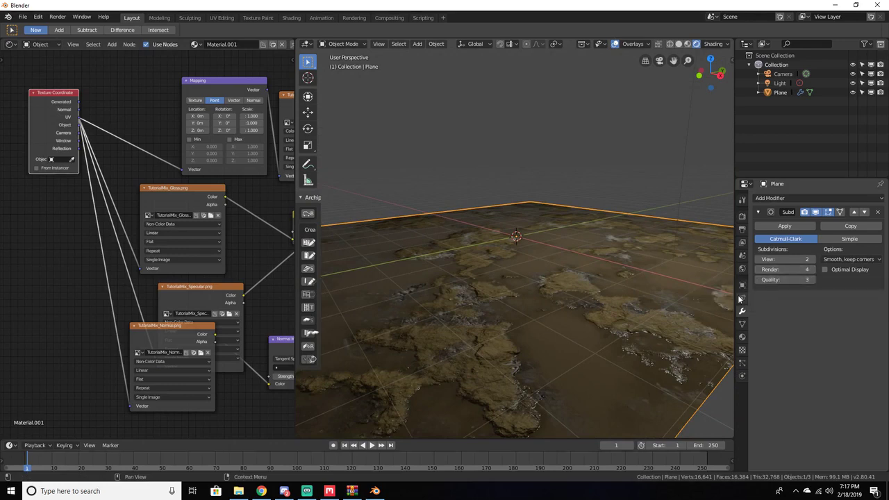
{"action": "middle_click_drag", "start_coordinate": [688, 319], "coordinate": [648, 338]}
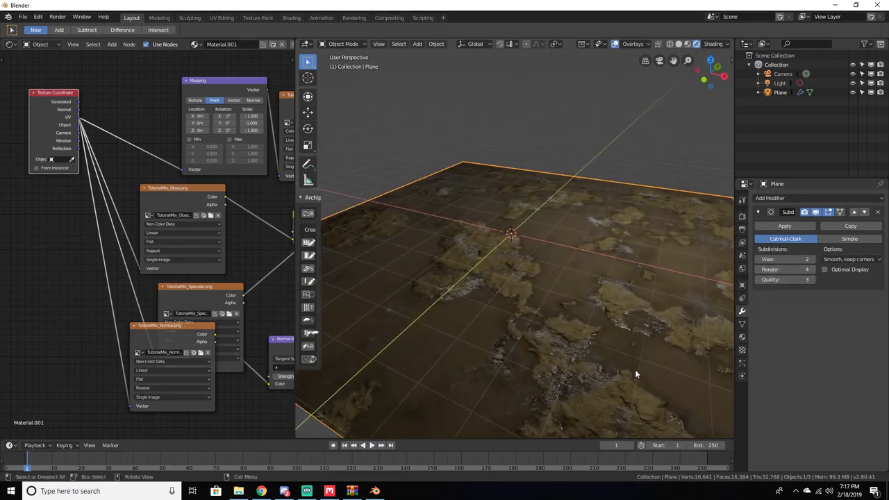
{"action": "scroll", "coordinate": [695, 298], "scroll_direction": "down", "scroll_amount": 5}
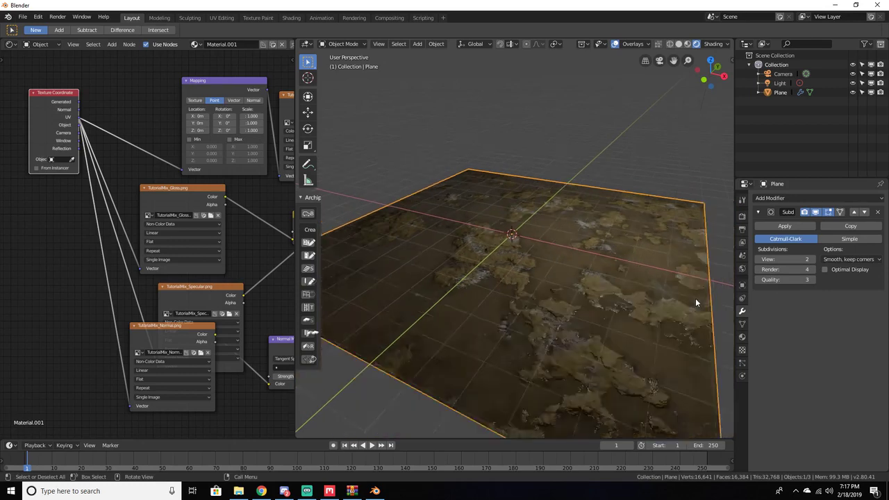
{"action": "middle_click_drag", "start_coordinate": [696, 298], "coordinate": [613, 319]}
{"action": "scroll", "coordinate": [649, 283], "scroll_direction": "up", "scroll_amount": 5}
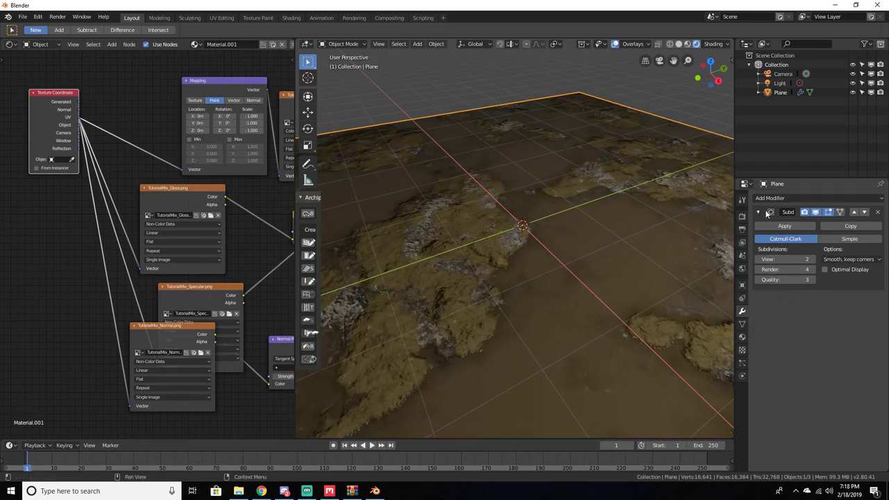
- Add a Displace modifier to the plane and create a new texture for it
{"action": "left_click", "coordinate": [809, 200]}
{"action": "key", "text": "Escape"}
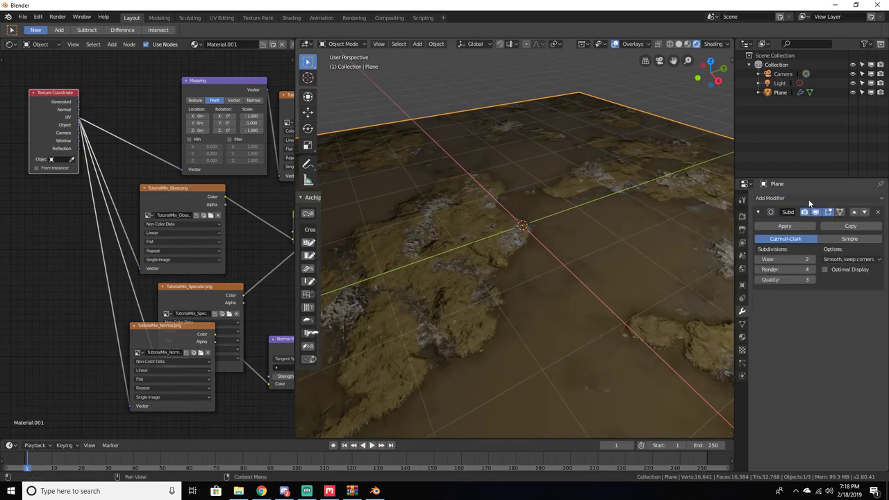
{"action": "left_click", "coordinate": [809, 199]}
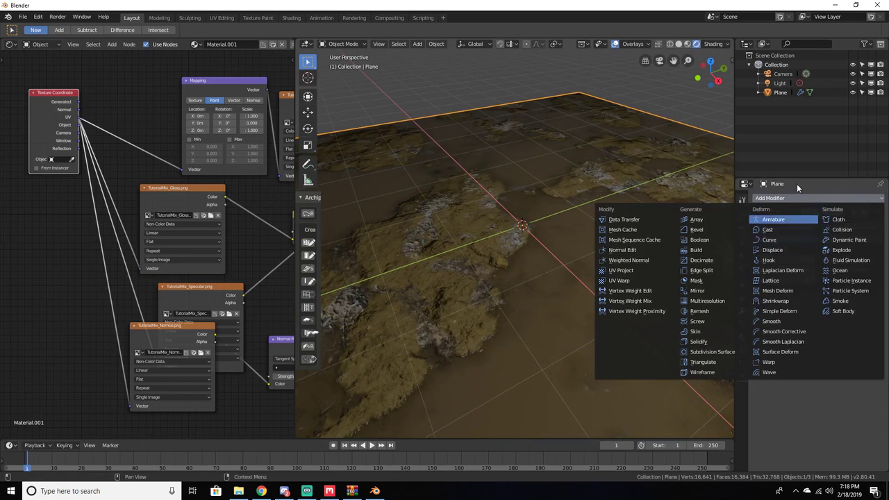
{"action": "key", "text": "Escape"}
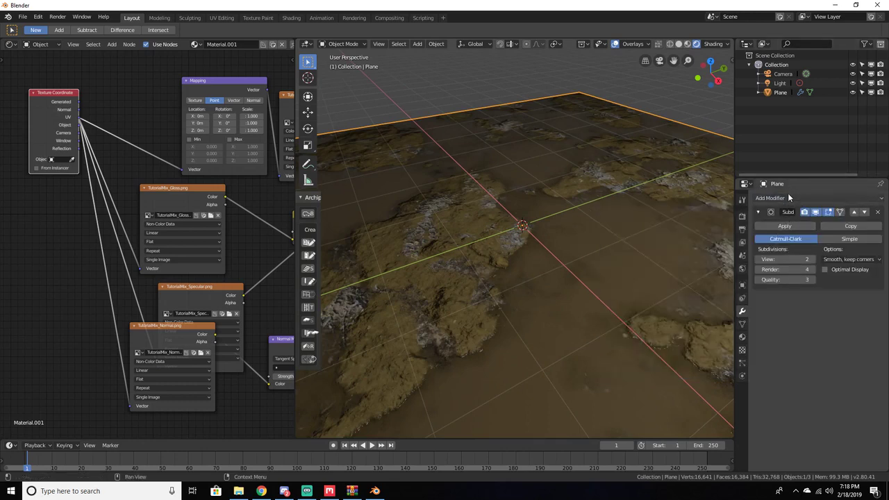
{"action": "left_click", "coordinate": [788, 198]}
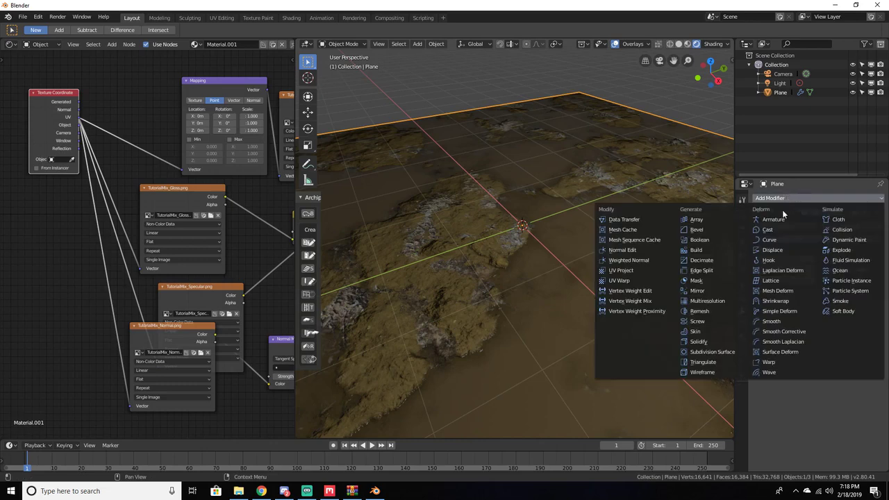
{"action": "left_click", "coordinate": [772, 250]}
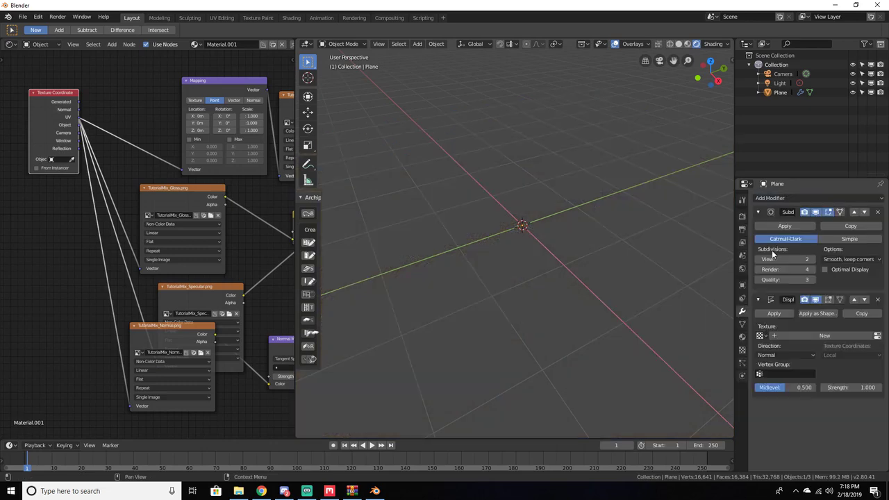
{"action": "left_click", "coordinate": [847, 334]}
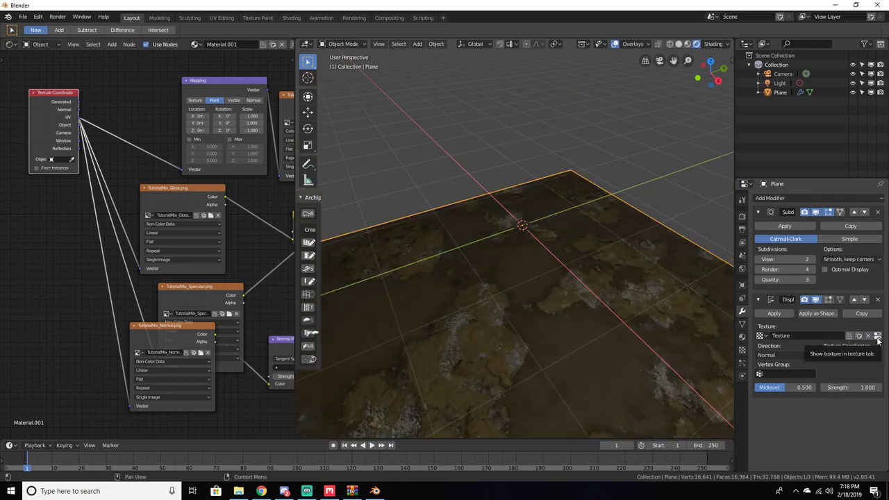
- Load TutorialMix_Displacement.exr from the TutorialMix folder into the Displace modifier's texture and inspect the displaced plane
{"action": "left_click", "coordinate": [878, 336]}
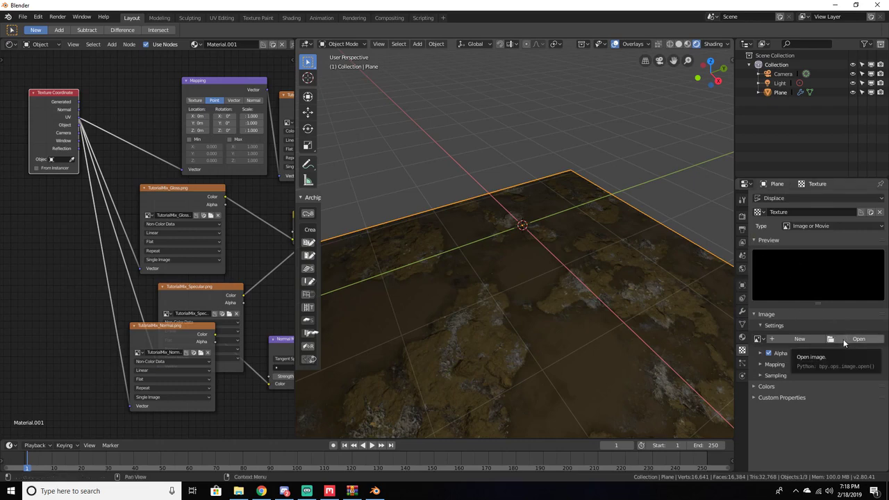
{"action": "left_click", "coordinate": [843, 339]}
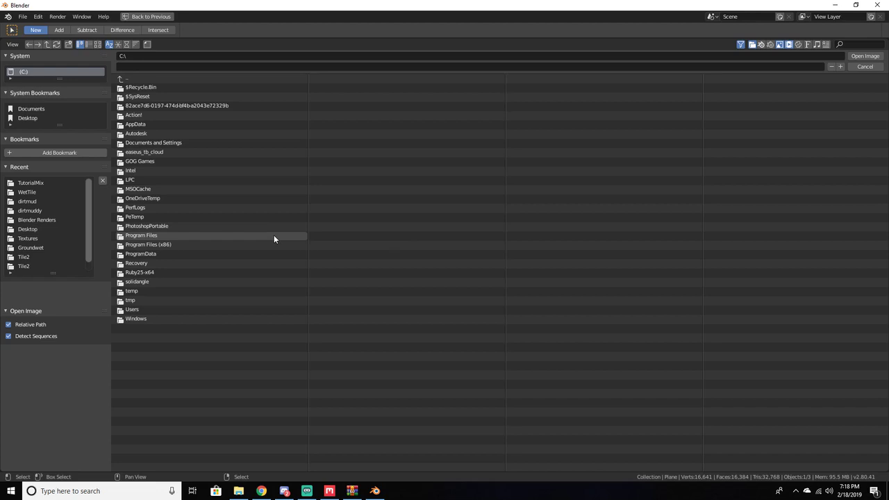
{"action": "left_click", "coordinate": [30, 184]}
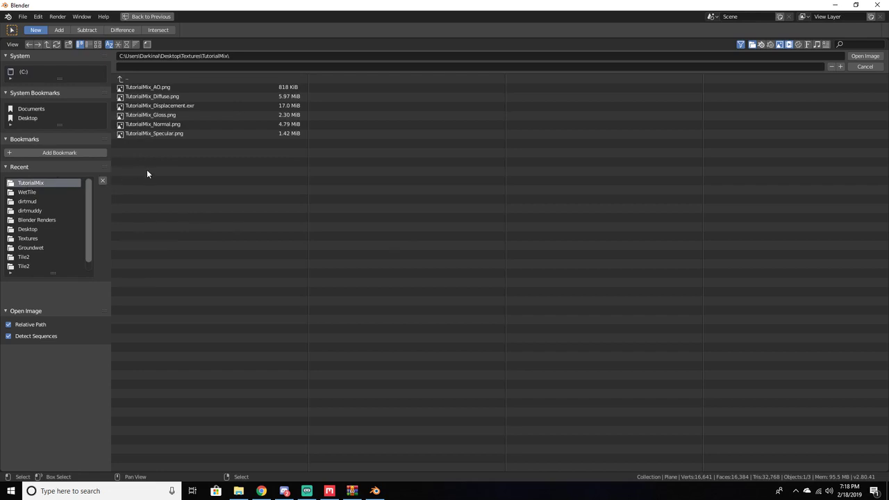
{"action": "left_click", "coordinate": [175, 105]}
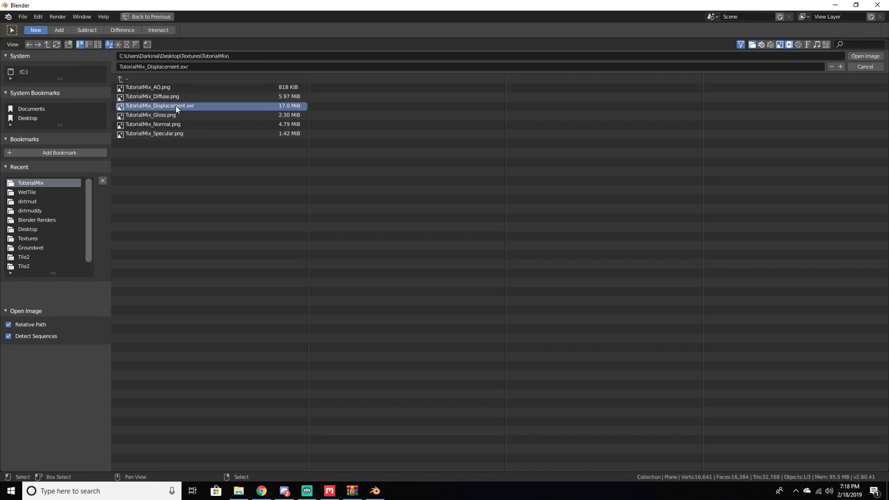
{"action": "left_click", "coordinate": [864, 56]}
{"action": "middle_click_drag", "start_coordinate": [667, 208], "coordinate": [442, 237]}
{"action": "scroll", "coordinate": [442, 237], "scroll_direction": "up", "scroll_amount": 5}
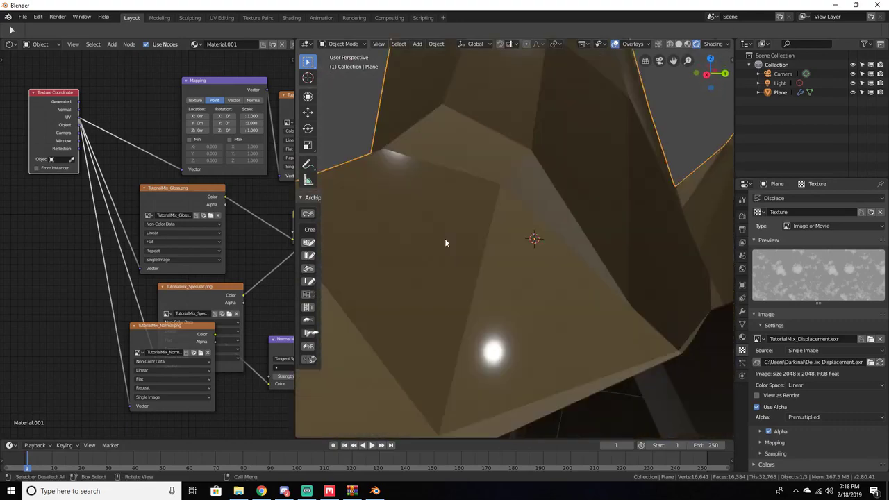
{"action": "scroll", "coordinate": [445, 238], "scroll_direction": "down", "scroll_amount": 5}
{"action": "middle_click_drag", "start_coordinate": [475, 273], "coordinate": [514, 257]}
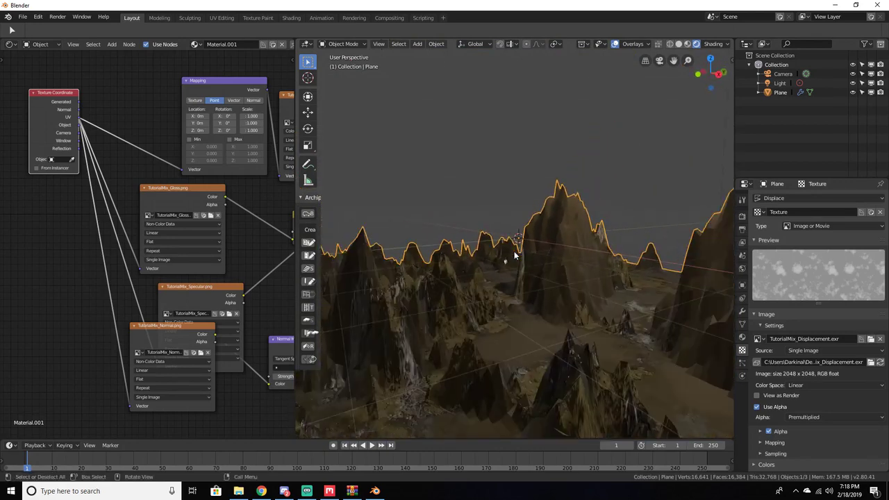
- Set the plane's Displace modifier strength to 0.1
{"action": "left_click", "coordinate": [742, 313]}
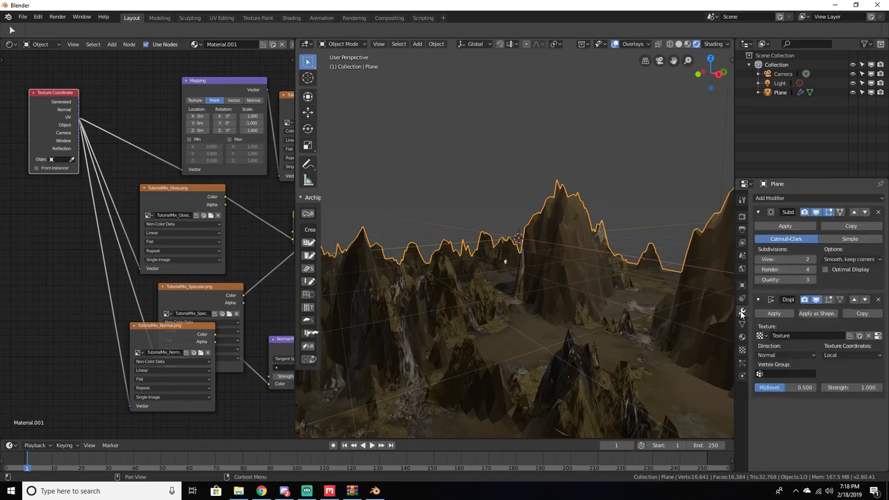
{"action": "left_click", "coordinate": [848, 388]}
{"action": "type", "text": "0.1"}
{"action": "key", "text": "Return"}
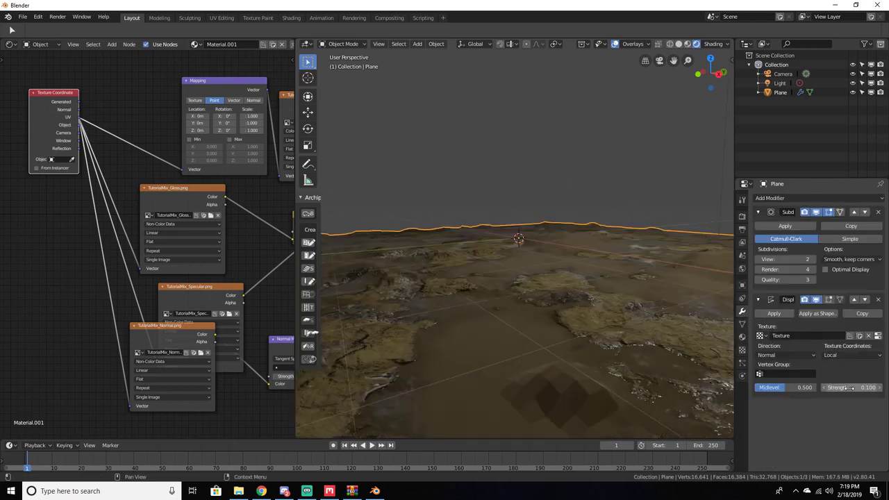
- Inspect the displaced ground's relief and surface detail from several angles, both up close and from farther away
{"action": "middle_click_drag", "start_coordinate": [575, 320], "coordinate": [496, 261]}
{"action": "scroll", "coordinate": [562, 325], "scroll_direction": "down", "scroll_amount": 5}
{"action": "scroll", "coordinate": [560, 336], "scroll_direction": "up", "scroll_amount": 6}
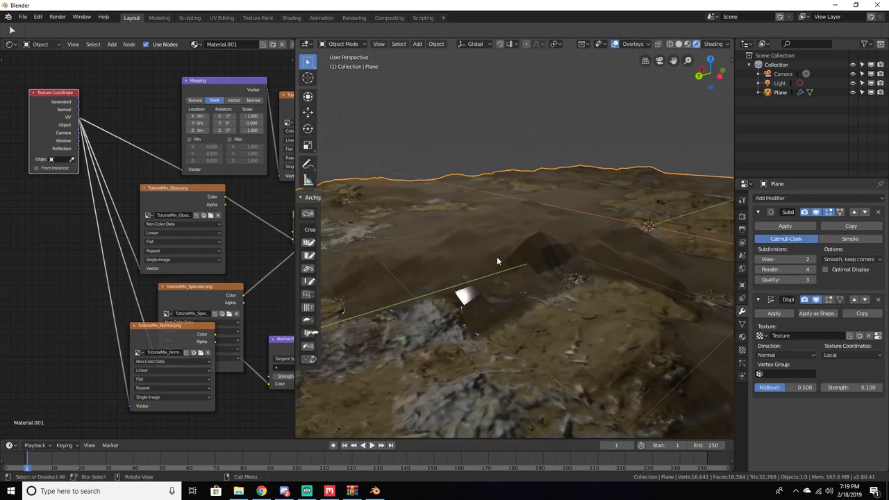
{"action": "middle_click_drag", "start_coordinate": [541, 207], "coordinate": [478, 197]}
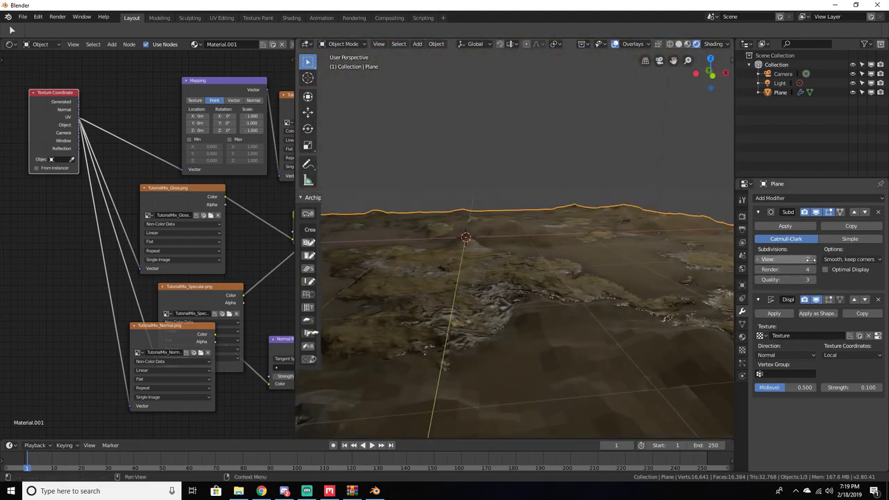
{"action": "middle_click_drag", "start_coordinate": [612, 297], "coordinate": [528, 295]}
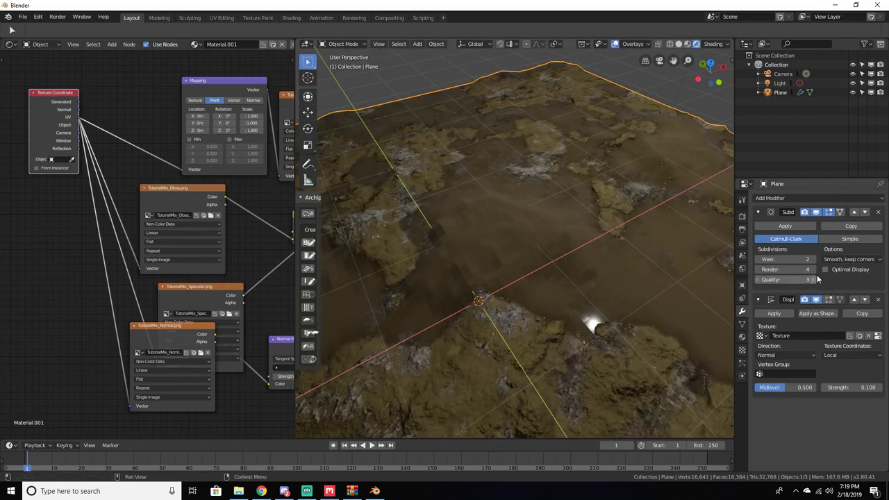
{"action": "middle_click_drag", "start_coordinate": [642, 269], "coordinate": [521, 220]}
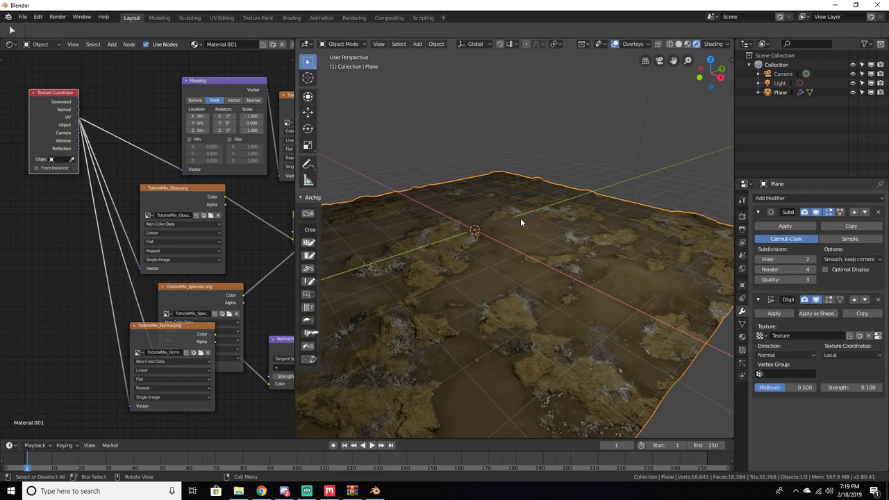
{"action": "middle_click_drag", "start_coordinate": [521, 220], "coordinate": [548, 265]}
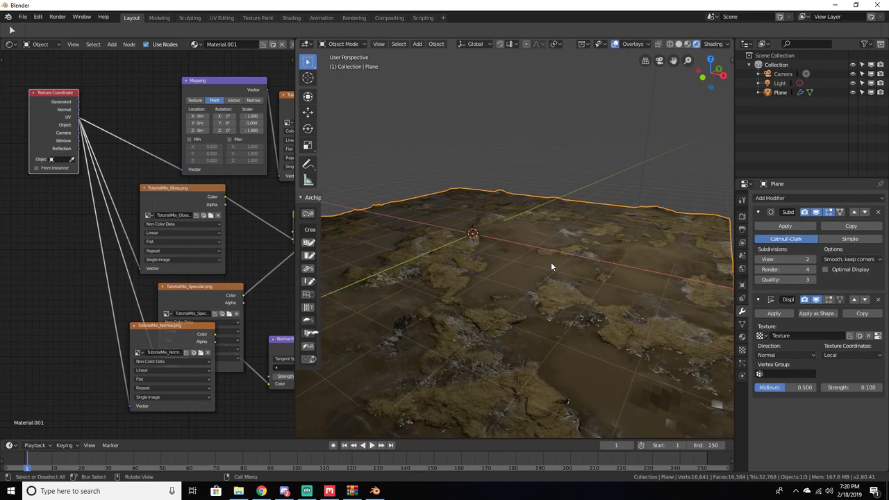
{"action": "mouse_move", "coordinate": [551, 264]}
{"action": "middle_mouse_down"}
{"action": "mouse_move", "coordinate": [520, 228]}
{"action": "mouse_move", "coordinate": [701, 202]}
{"action": "mouse_move", "coordinate": [371, 227]}
{"action": "mouse_move", "coordinate": [497, 245]}
{"action": "mouse_move", "coordinate": [490, 242]}
{"action": "mouse_move", "coordinate": [566, 209]}
{"action": "mouse_move", "coordinate": [631, 242]}
{"action": "mouse_move", "coordinate": [556, 248]}
{"action": "mouse_move", "coordinate": [537, 261]}
{"action": "middle_mouse_up"}
{"action": "middle_click_drag", "start_coordinate": [555, 247], "coordinate": [649, 264]}
{"action": "scroll", "coordinate": [603, 243], "scroll_direction": "up", "scroll_amount": 4}
{"action": "scroll", "coordinate": [649, 260], "scroll_direction": "down", "scroll_amount": 5}
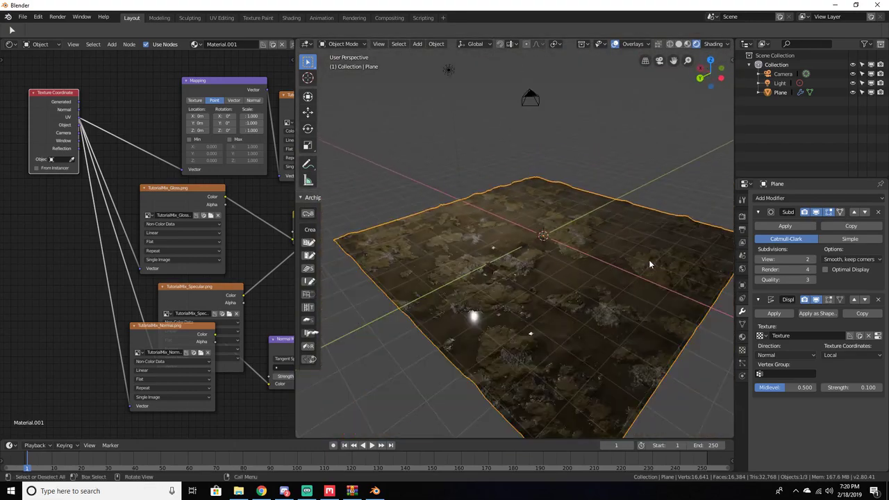
- Save the Blender file to the Desktop as tutorialmat.blend
{"action": "key", "text": "ctrl+s"}
{"action": "left_click", "coordinate": [219, 67]}
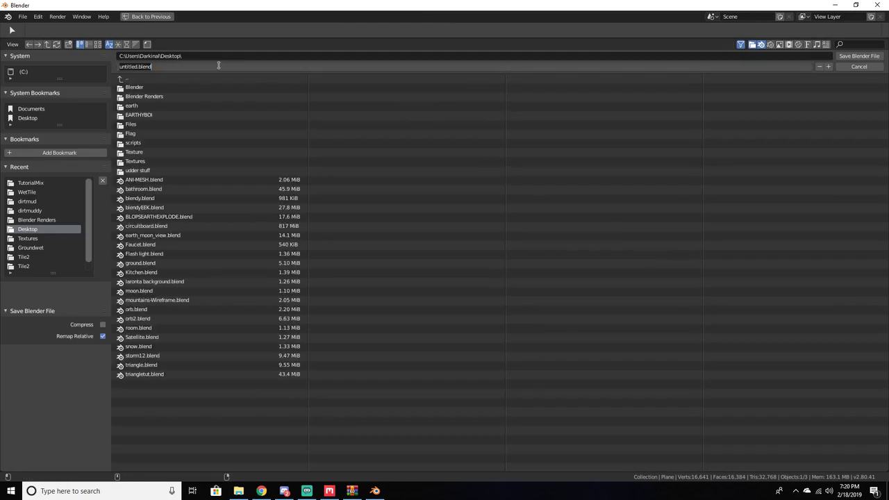
{"action": "type", "text": "tur"}
{"action": "type", "text": "orial"}
{"action": "type", "text": "mat"}
{"action": "left_click", "coordinate": [868, 56]}
- Align the camera to a low, close-up view of the ground and select the camera
{"action": "key", "text": "KP_0"}
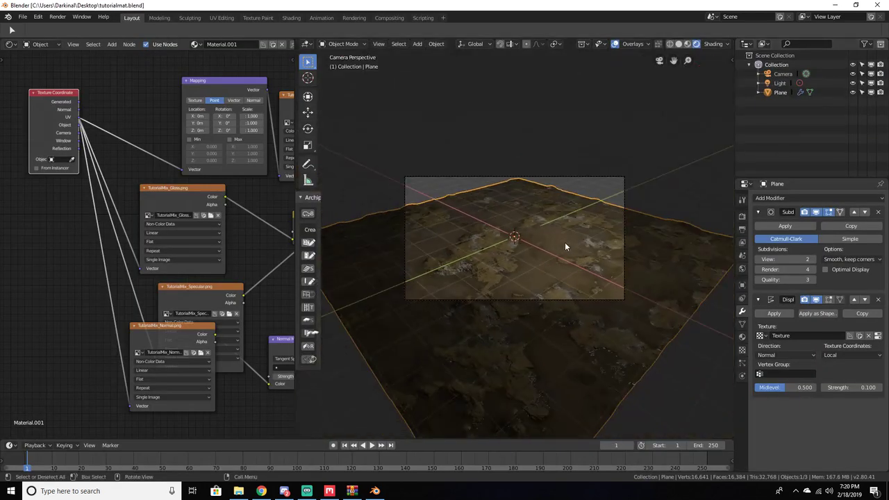
{"action": "middle_click_drag", "start_coordinate": [565, 242], "coordinate": [570, 237]}
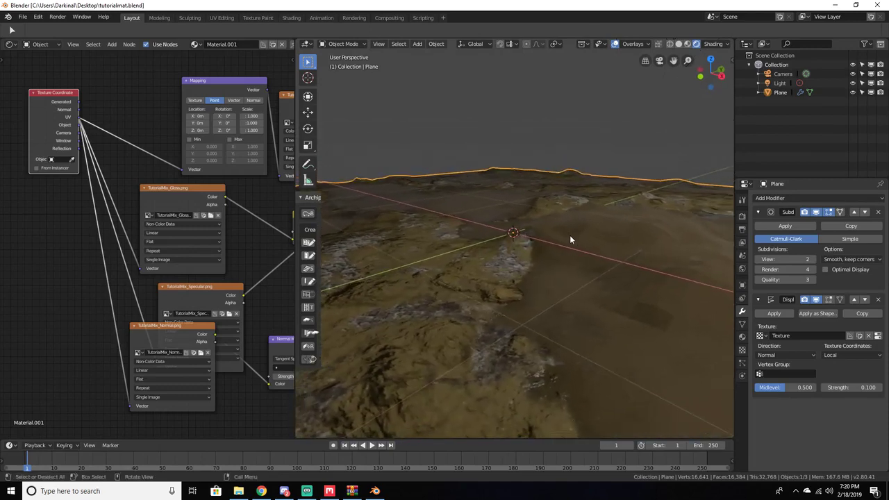
{"action": "key", "text": "ctrl+alt+KP_0"}
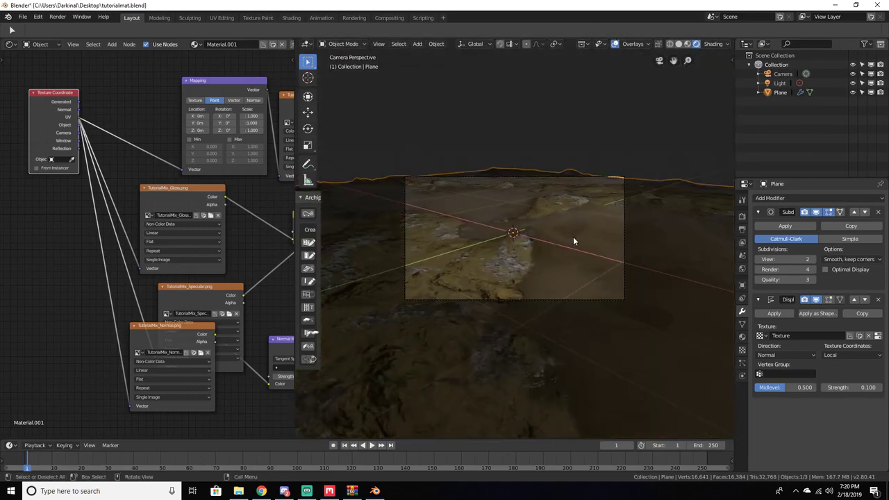
{"action": "key", "text": "g"}
{"action": "left_click", "coordinate": [702, 157]}
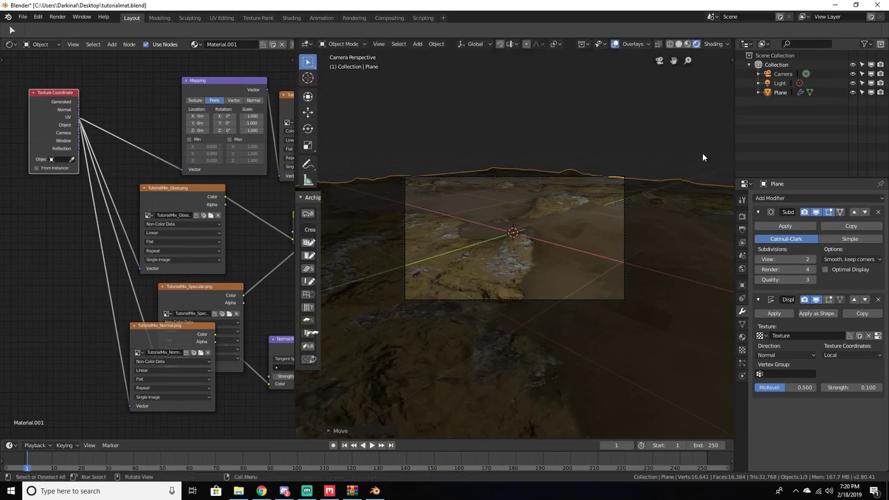
{"action": "left_click", "coordinate": [783, 73]}
- Try to move the camera back along its local Z axis and reposition it, and undo the moves
{"action": "key", "text": "g"}
{"action": "key", "text": "z"}
{"action": "key", "text": "z"}
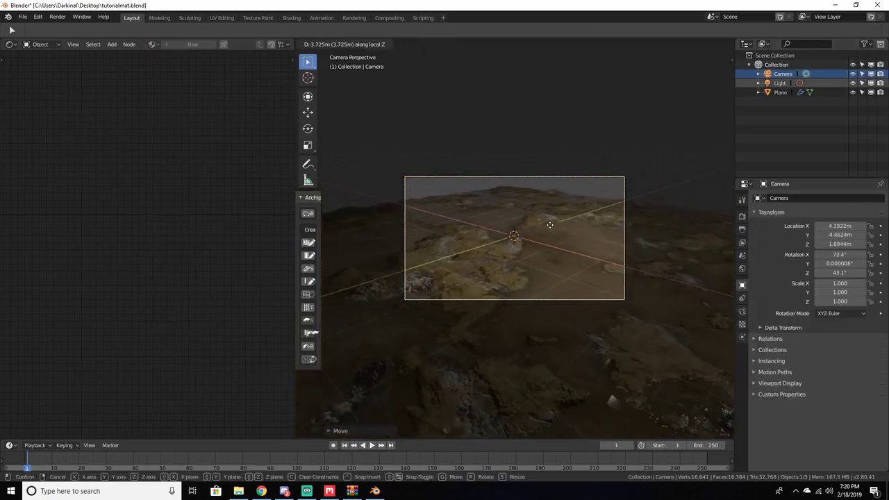
{"action": "left_click", "coordinate": [548, 224]}
{"action": "key", "text": "g"}
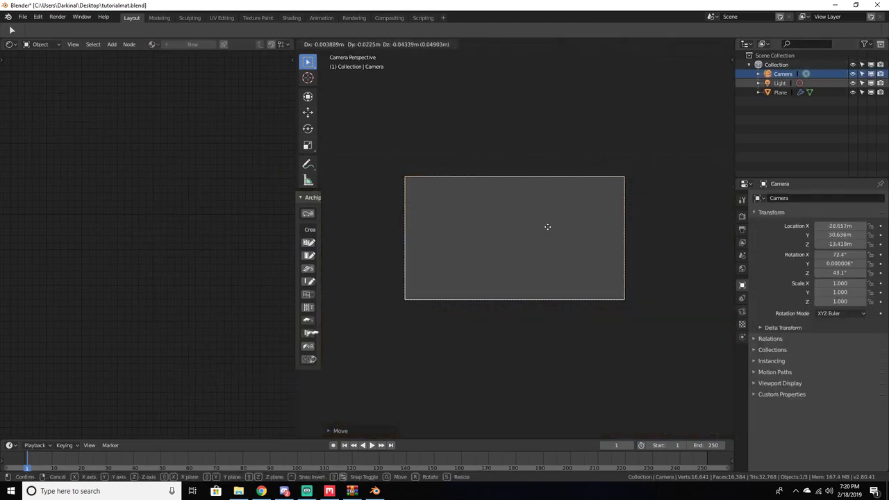
{"action": "left_click", "coordinate": [553, 170]}
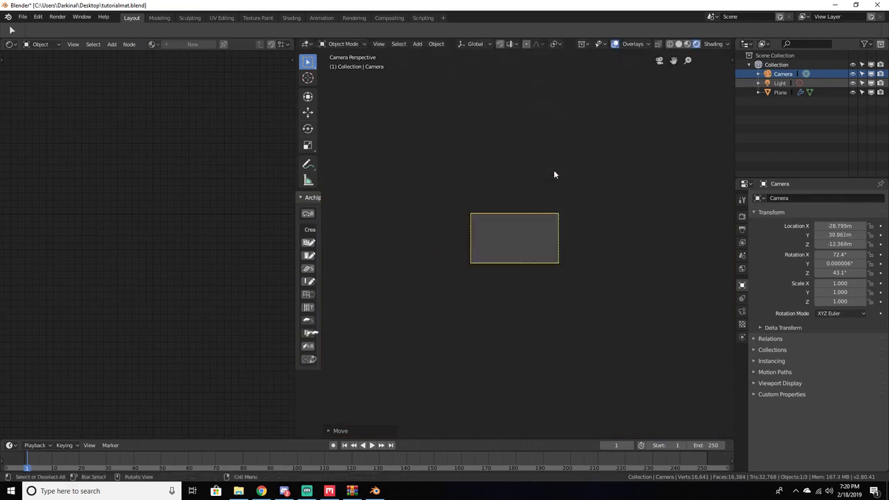
{"action": "scroll", "coordinate": [553, 170], "scroll_direction": "down", "scroll_amount": 10}
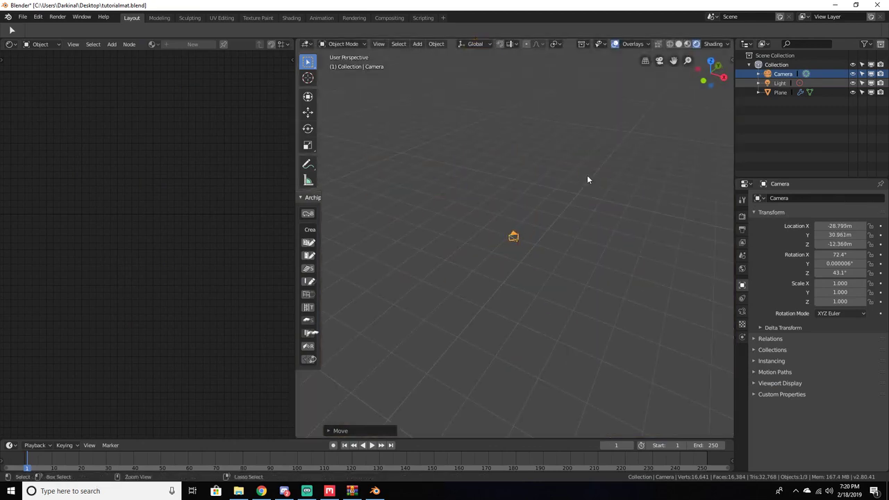
{"action": "key", "text": "ctrl+z"}
{"action": "key", "text": "ctrl+z"}
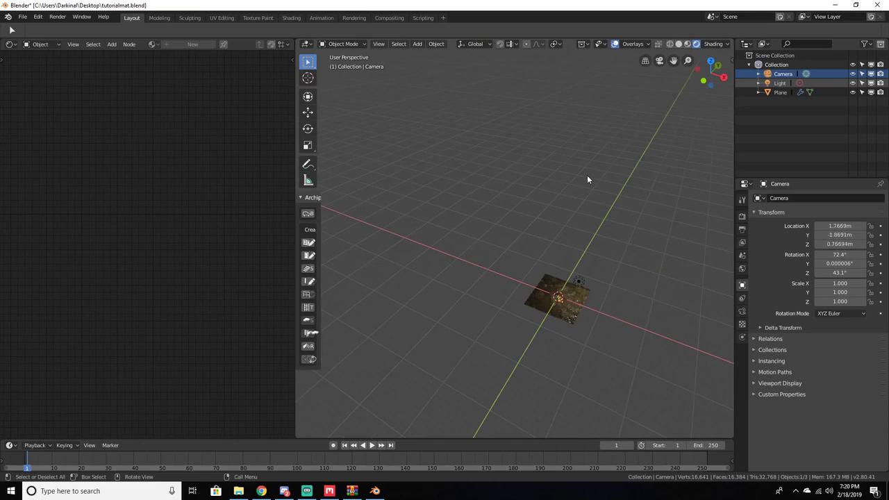
- Pull the camera back about 6 m along its local Z axis and lower it about 1 m in camera view
{"action": "key", "text": "KP_0"}
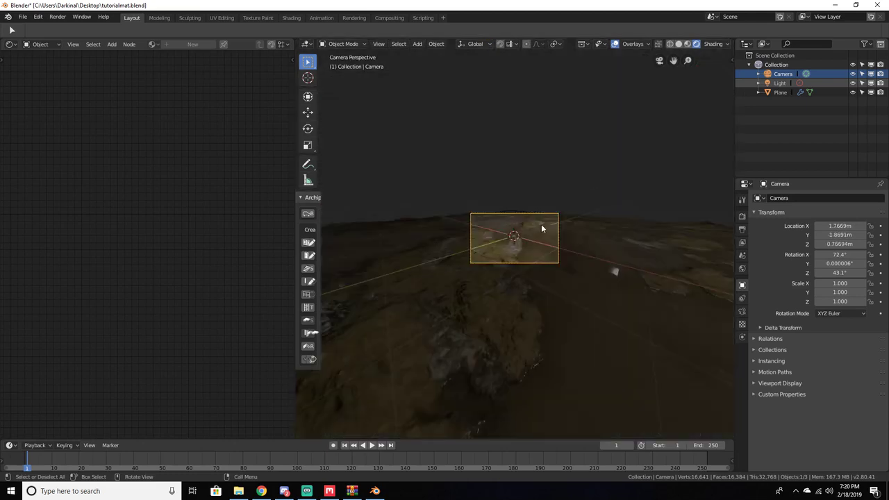
{"action": "key", "text": "g"}
{"action": "key", "text": "z"}
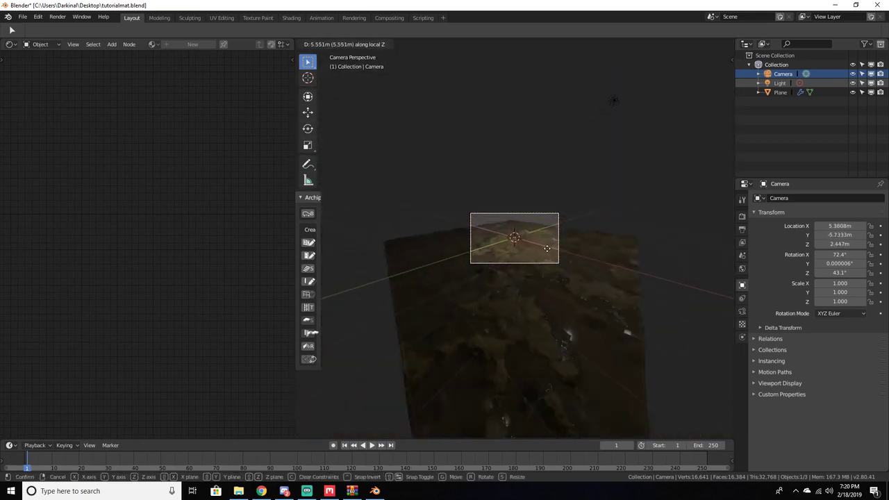
{"action": "key", "text": "z"}
{"action": "key", "text": "z"}
{"action": "left_click", "coordinate": [548, 248]}
{"action": "scroll", "coordinate": [548, 249], "scroll_direction": "up", "scroll_amount": 5}
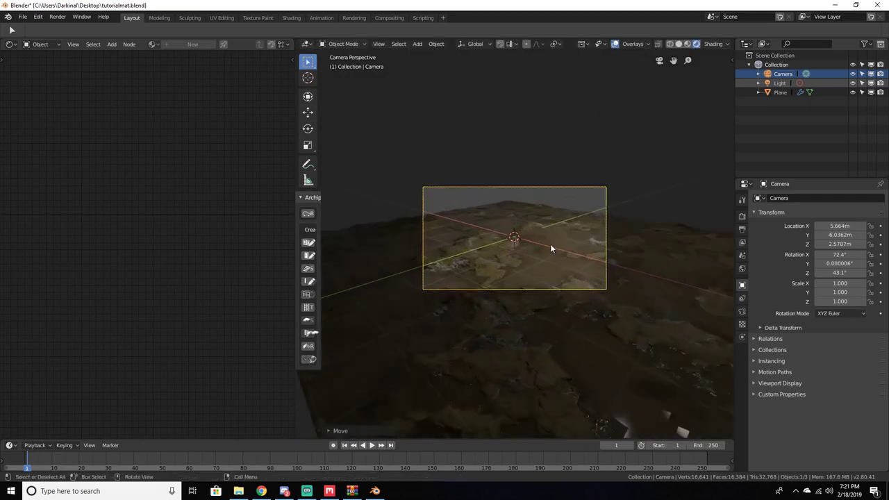
{"action": "key", "text": "g"}
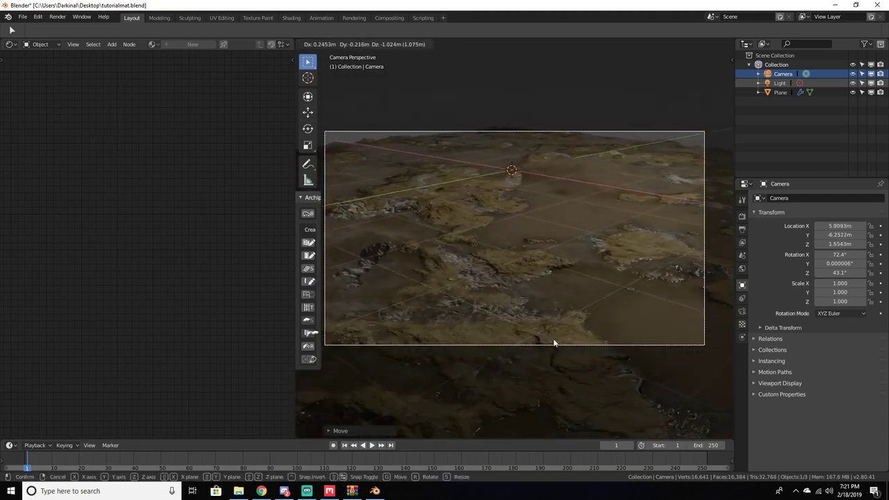
{"action": "left_click", "coordinate": [553, 340]}
- Set the World background color to black
{"action": "left_click", "coordinate": [742, 268]}
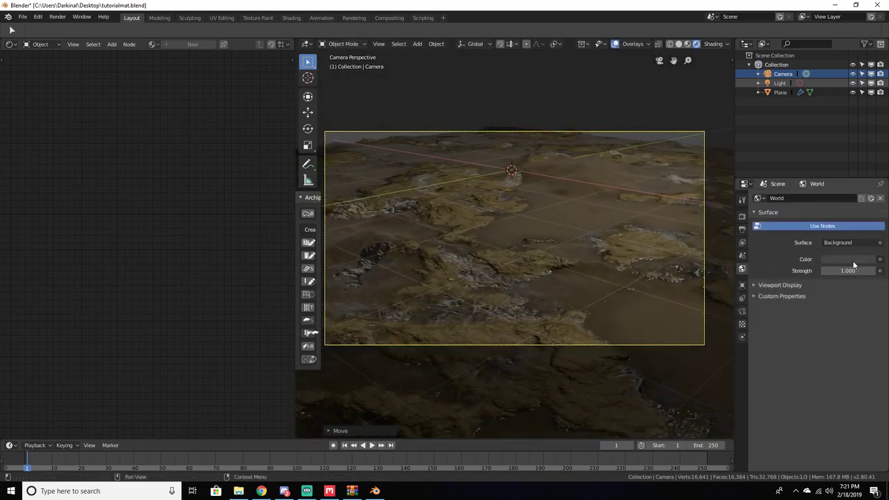
{"action": "left_click", "coordinate": [879, 261]}
{"action": "key", "text": "Escape"}
{"action": "left_click", "coordinate": [856, 261]}
{"action": "left_click_drag", "start_coordinate": [869, 199], "coordinate": [868, 208]}
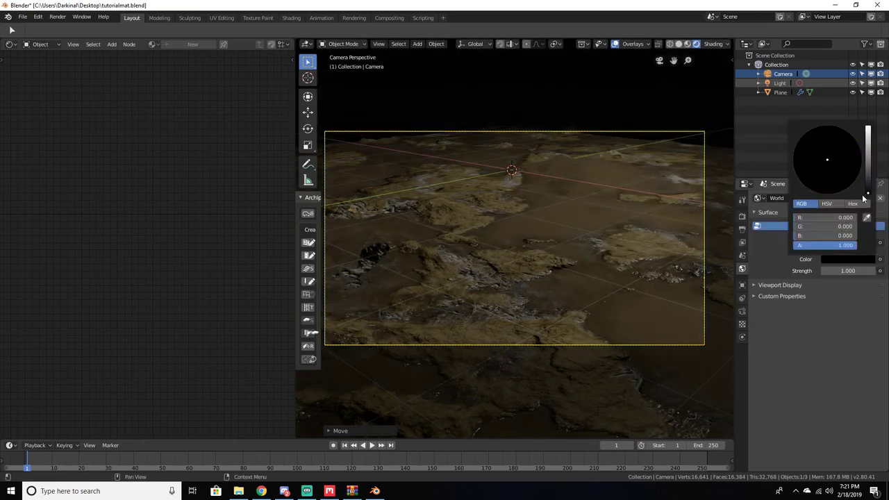
- Delete the existing light from the scene
{"action": "middle_click_drag", "start_coordinate": [542, 164], "coordinate": [542, 197]}
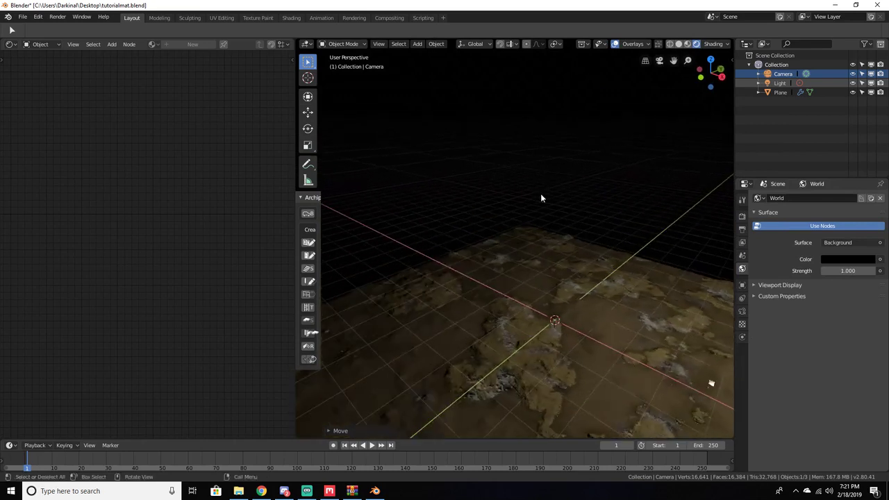
{"action": "scroll", "coordinate": [541, 196], "scroll_direction": "down", "scroll_amount": 5}
{"action": "left_click", "coordinate": [780, 83]}
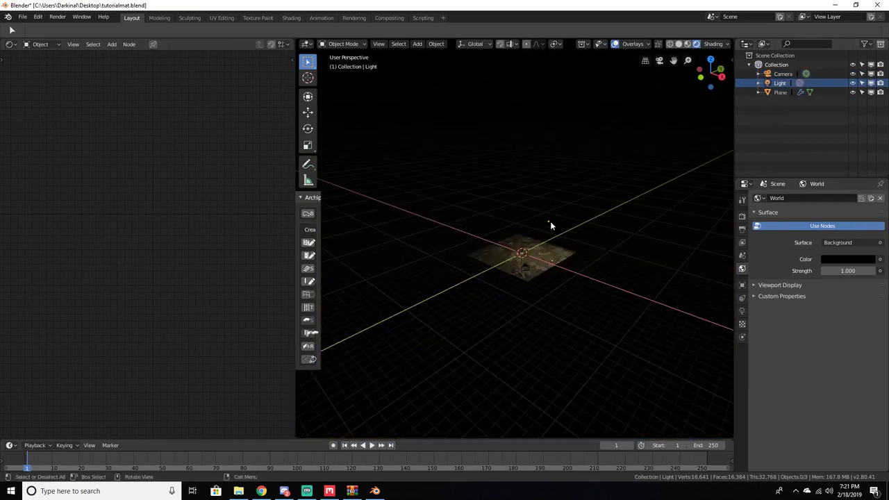
{"action": "key", "text": "Delete"}
{"action": "scroll", "coordinate": [551, 220], "scroll_direction": "up", "scroll_amount": 3}
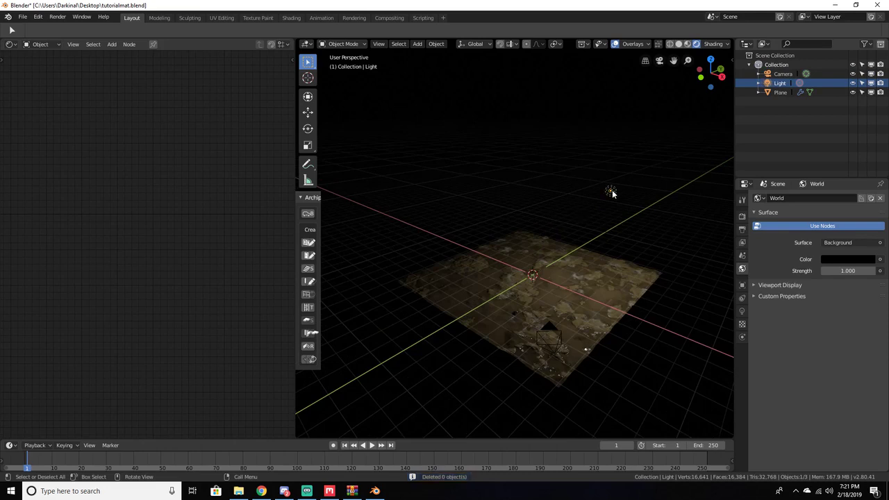
{"action": "key", "text": "Delete"}
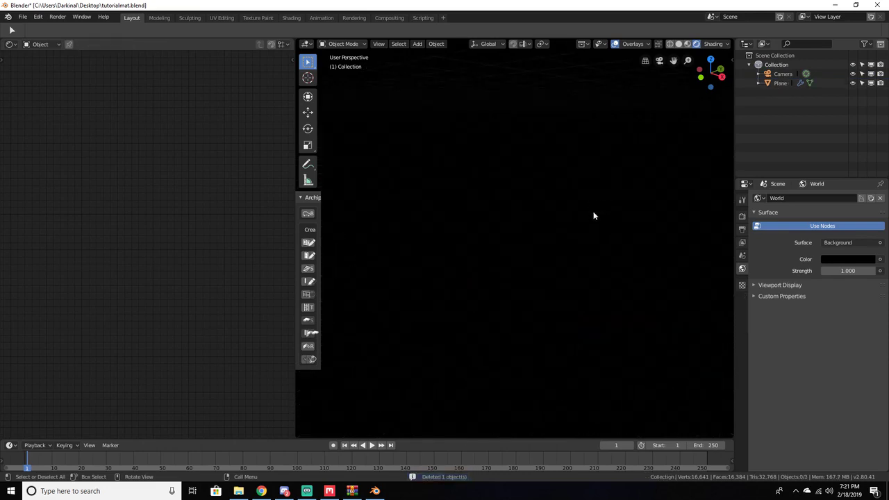
- Add an Area light at the scene's center and raise it slightly above the plane along Z
{"action": "key", "text": "shift+a"}
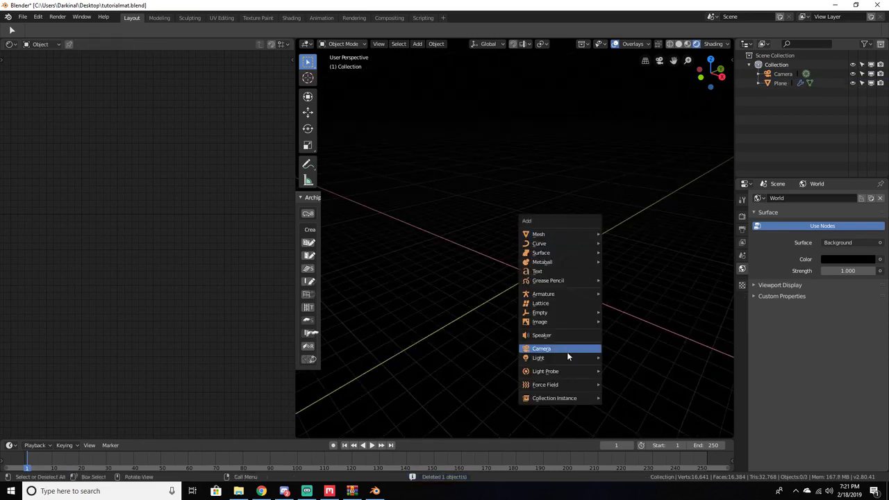
{"action": "mouse_move", "coordinate": [569, 356]}
{"action": "left_click", "coordinate": [619, 387]}
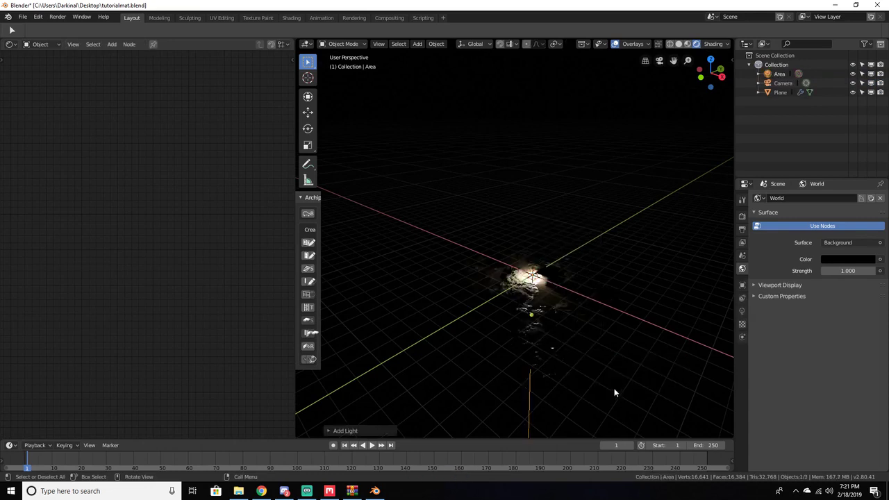
{"action": "left_click", "coordinate": [308, 111]}
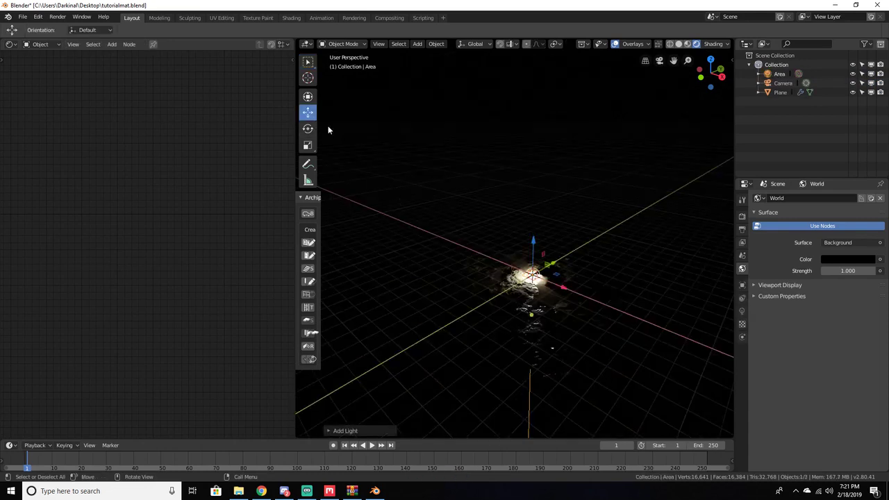
{"action": "mouse_move", "coordinate": [530, 240]}
{"action": "left_mouse_down"}
{"action": "mouse_move", "coordinate": [532, 216]}
{"action": "mouse_move", "coordinate": [533, 225]}
{"action": "left_mouse_up"}
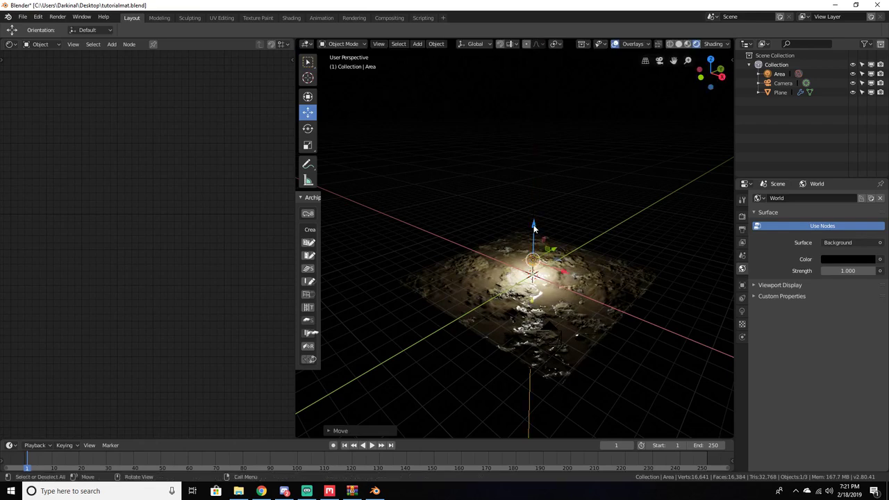
- Raise the Area light much higher above the plane and check the lighting through the camera
{"action": "key", "text": "KP_0"}
{"action": "middle_click_drag", "start_coordinate": [532, 221], "coordinate": [478, 219]}
{"action": "left_click_drag", "start_coordinate": [389, 203], "coordinate": [372, 85]}
{"action": "key", "text": "KP_0"}
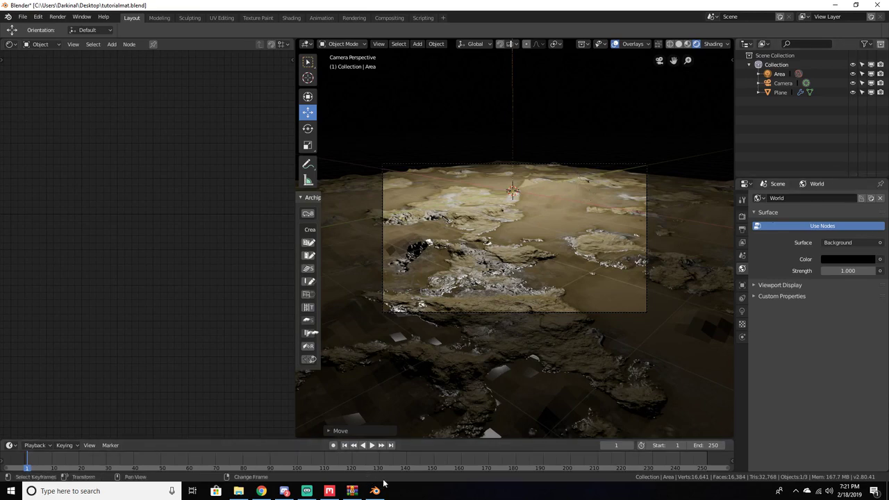
- Switch to Quixel Mixer and examine the TutorialMix surface up close
{"action": "left_click", "coordinate": [329, 491]}
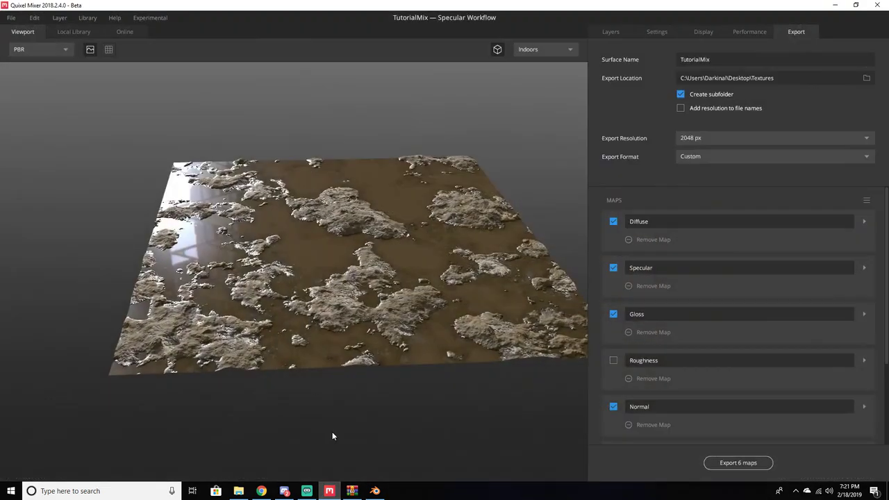
{"action": "scroll", "coordinate": [366, 337], "scroll_direction": "up", "scroll_amount": 5}
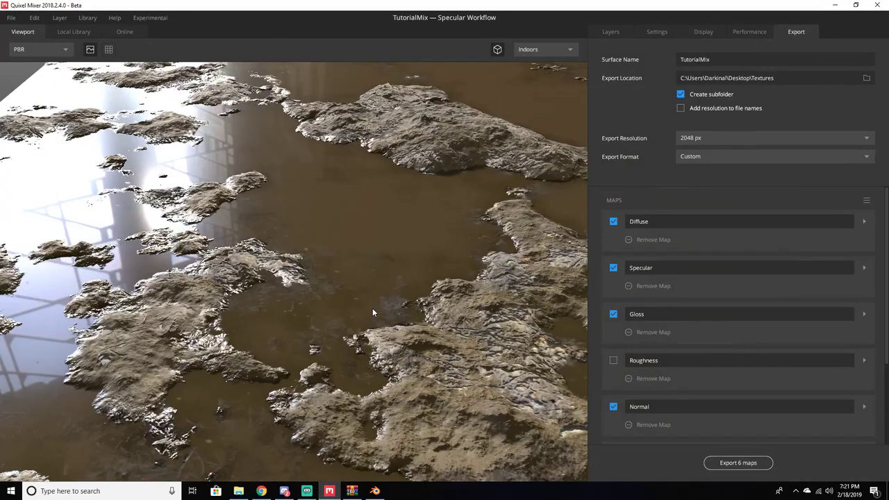
- Examine the mud and water relief of the TutorialMix surface from a lower angle and as a whole plane
{"action": "scroll", "coordinate": [343, 305], "scroll_direction": "up", "scroll_amount": 3}
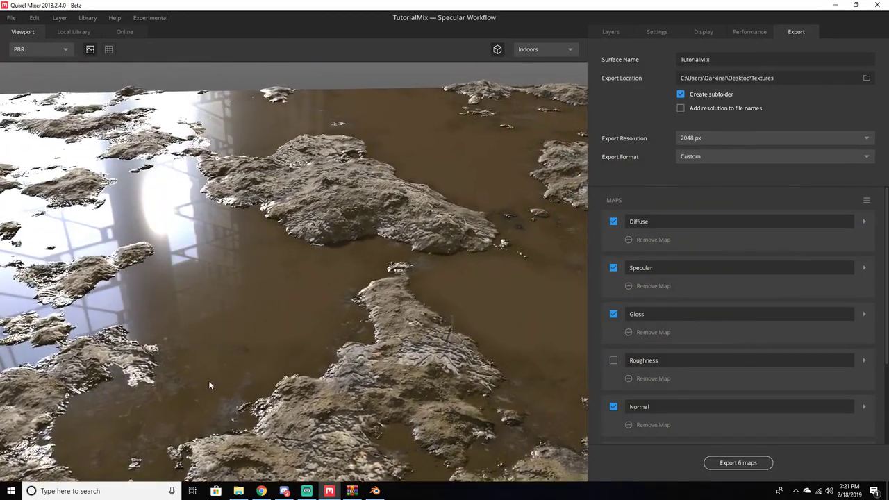
{"action": "left_click_drag", "start_coordinate": [187, 403], "coordinate": [355, 429]}
{"action": "scroll", "coordinate": [354, 429], "scroll_direction": "down", "scroll_amount": 6}
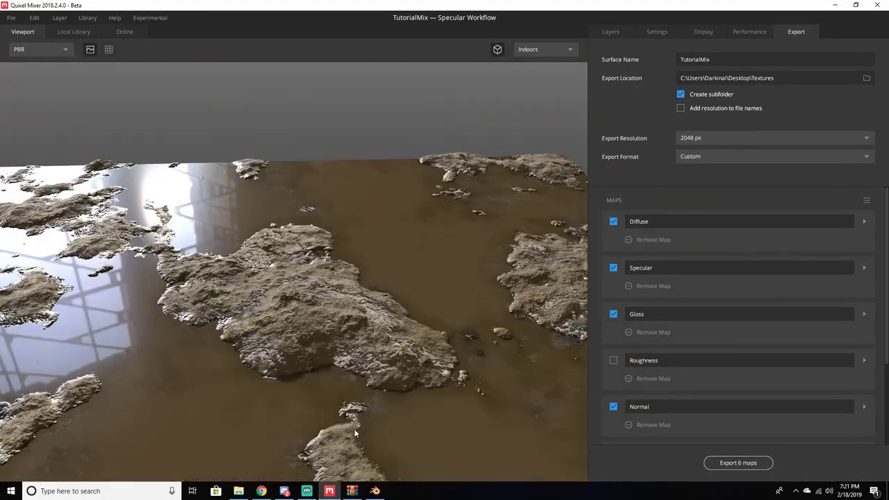
{"action": "scroll", "coordinate": [365, 341], "scroll_direction": "up", "scroll_amount": 2}
{"action": "scroll", "coordinate": [365, 340], "scroll_direction": "down", "scroll_amount": 2}
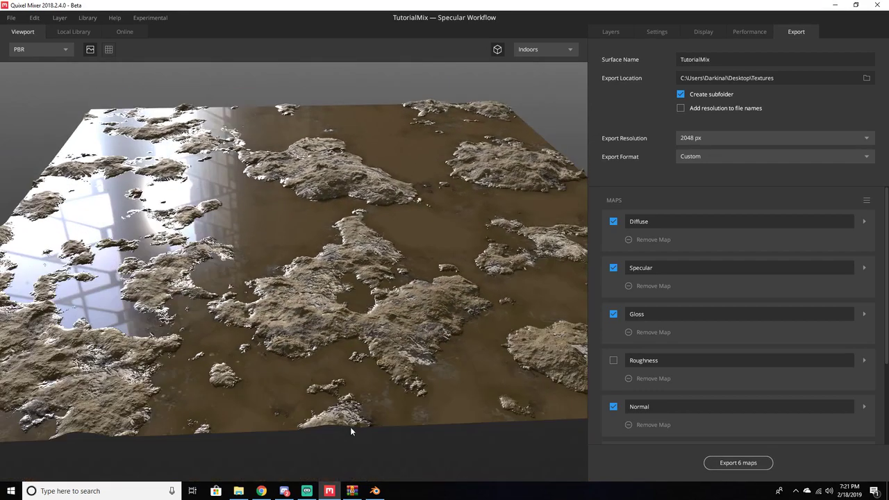
- Switch back to Blender, render the muddy ground through the camera, and inspect the whole rendered image
{"action": "left_click", "coordinate": [375, 491]}
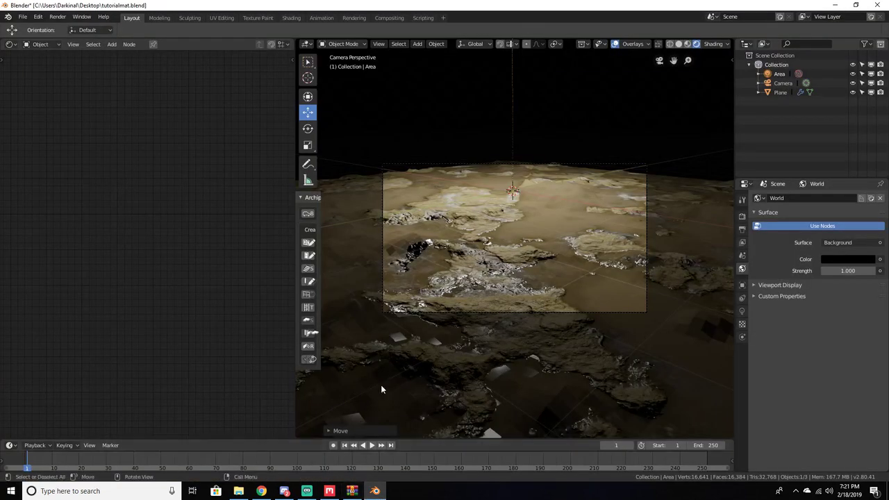
{"action": "key", "text": "F12"}
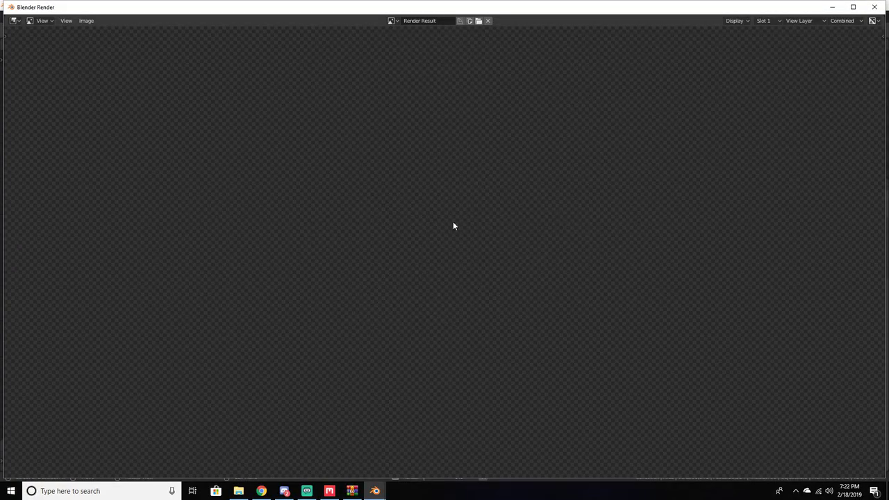
{"action": "scroll", "coordinate": [487, 226], "scroll_direction": "down", "scroll_amount": 2}
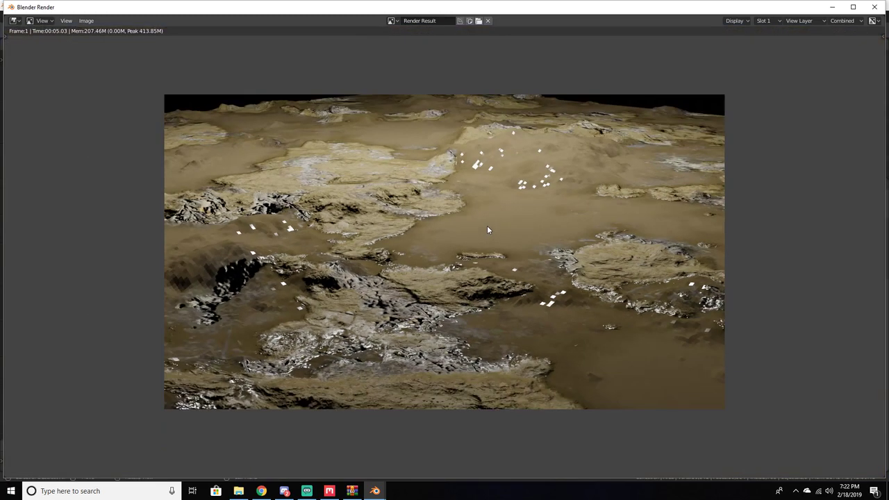
{"action": "middle_click_drag", "start_coordinate": [431, 237], "coordinate": [459, 258]}
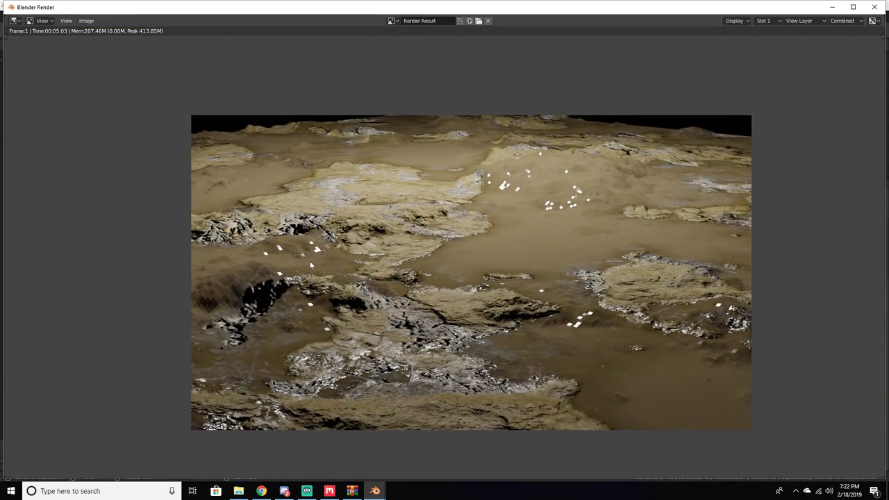